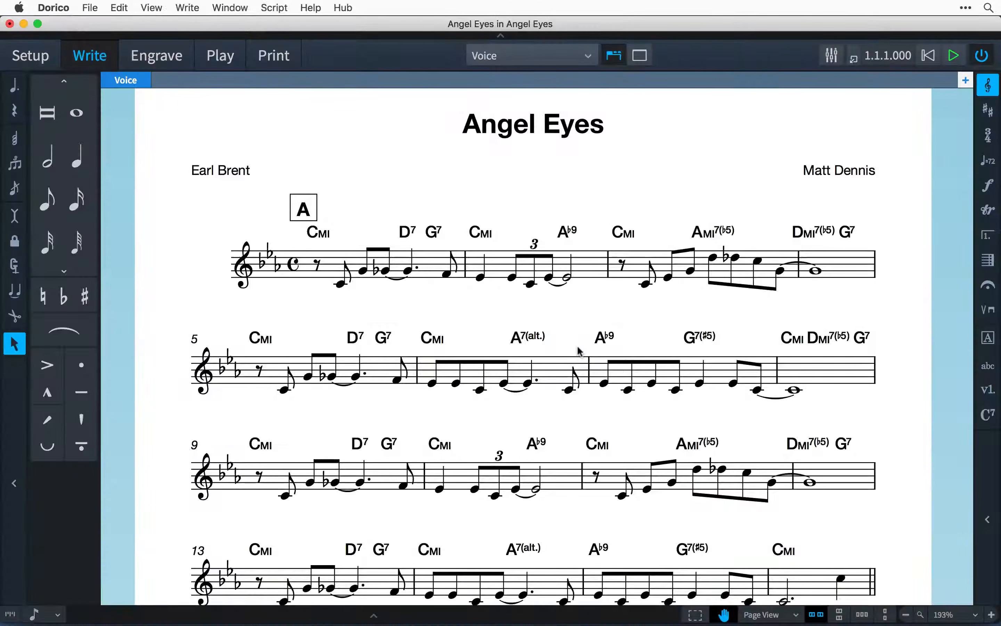
pyautogui.scroll(-5, 579, 352)
pyautogui.hscroll(3, 579, 351)
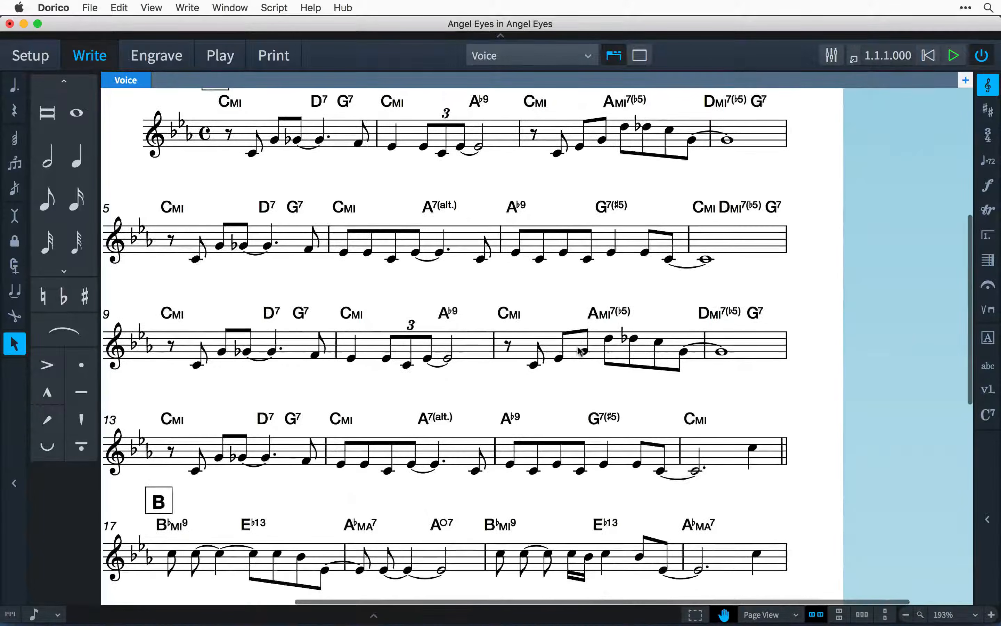
pyautogui.scroll(6, 582, 349)
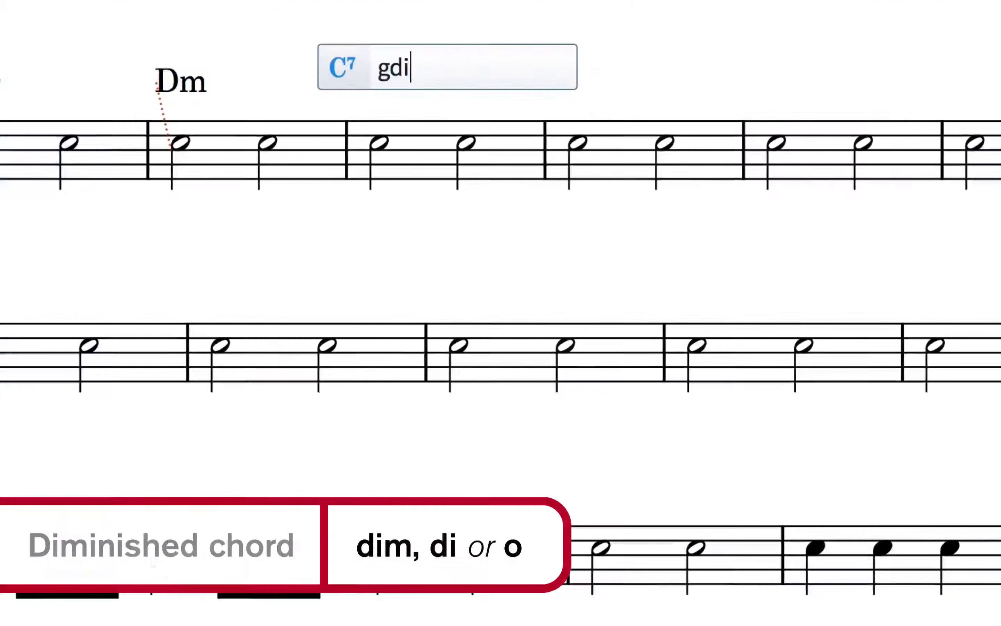
# - Enter the chord symbols Gdim, D+, F7 and F^7 over successive bars after the Dm chord
pyautogui.write('m')
pyautogui.press('Tab')
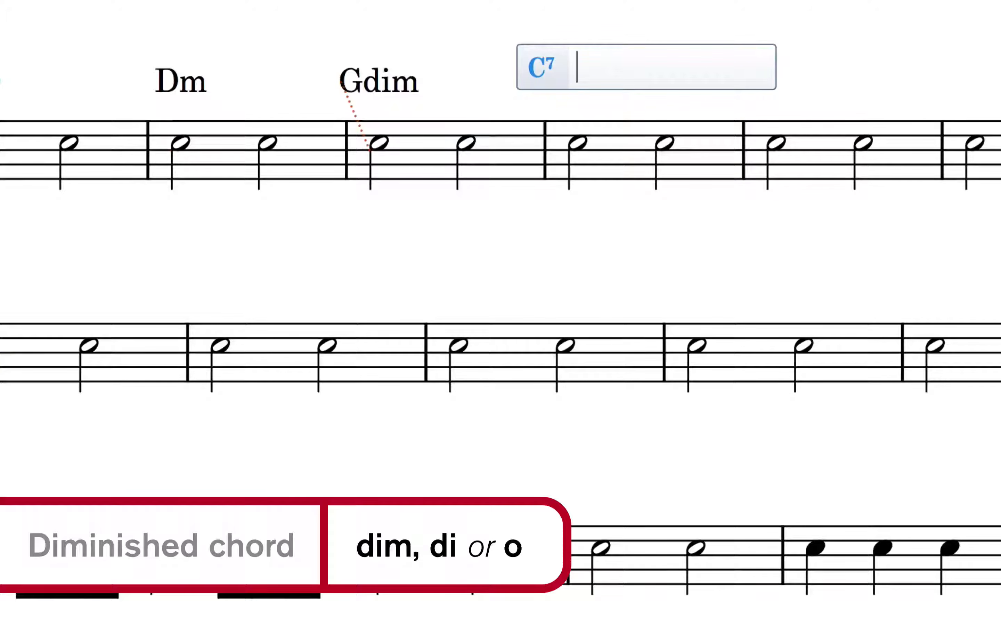
pyautogui.write('d+')
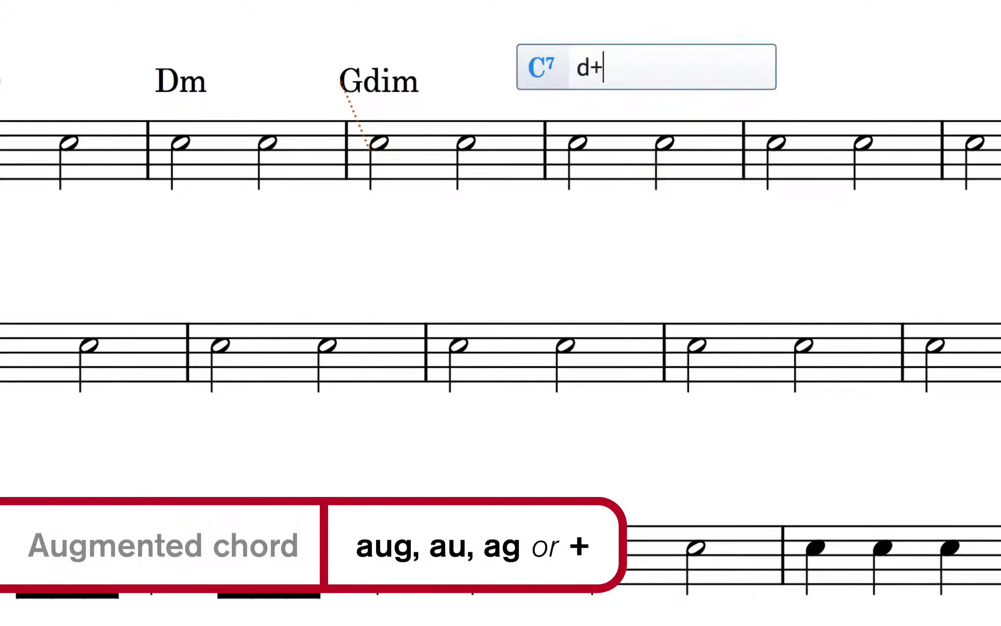
pyautogui.press('Tab')
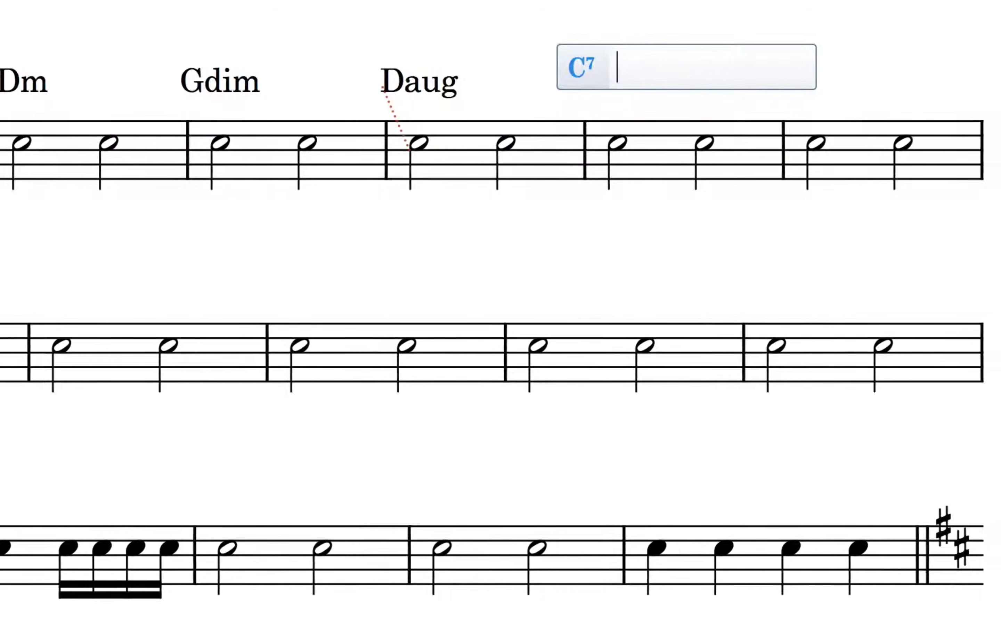
pyautogui.write('f7')
pyautogui.press('Tab')
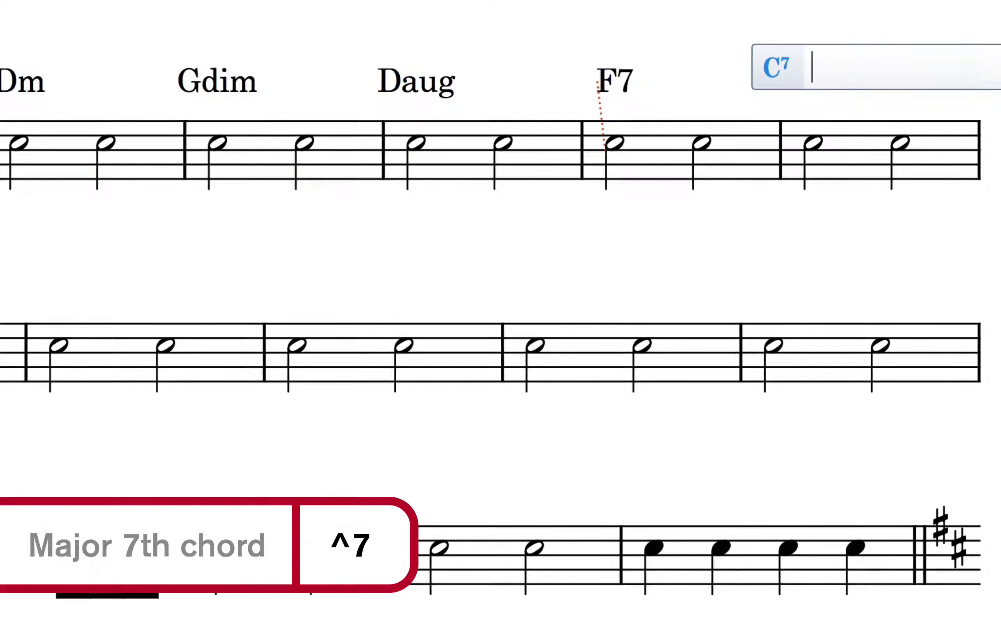
pyautogui.write('f^7')
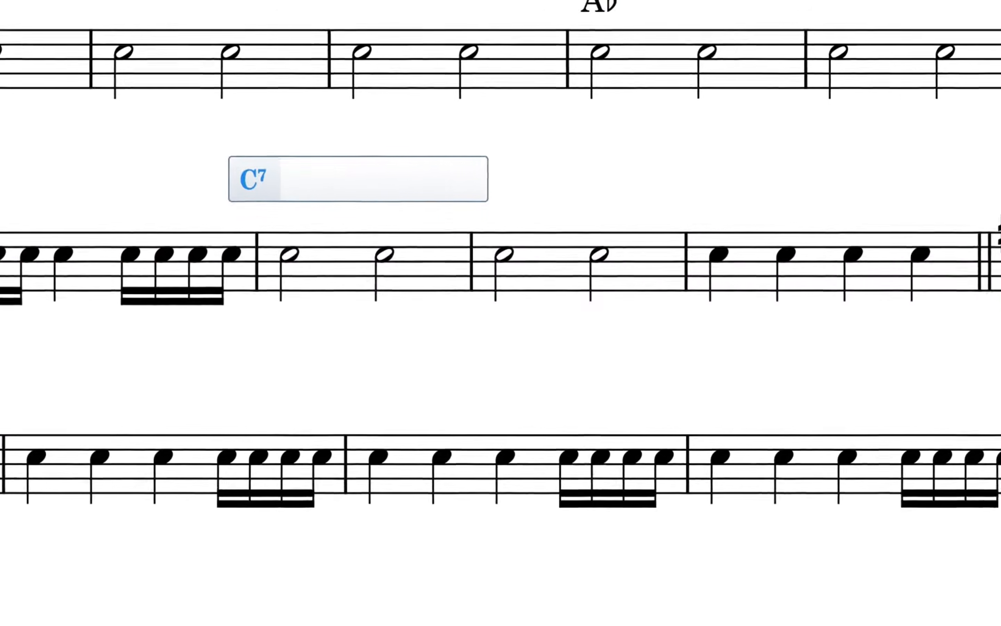
# - Enter the chord symbols Bm6, Fmaj7/A and amaddb13 over the three successive bars before the key change
pyautogui.write('bm6')
pyautogui.press('Tab')
pyautogui.write('fmaj7/a')
pyautogui.press('Tab')
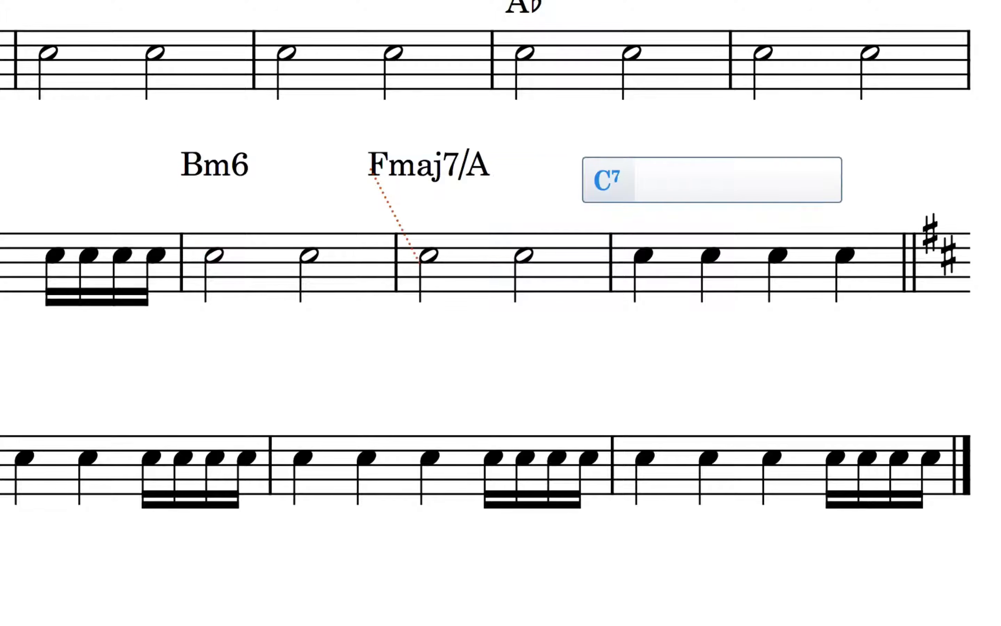
pyautogui.write('amaddb13')
pyautogui.press('Return')
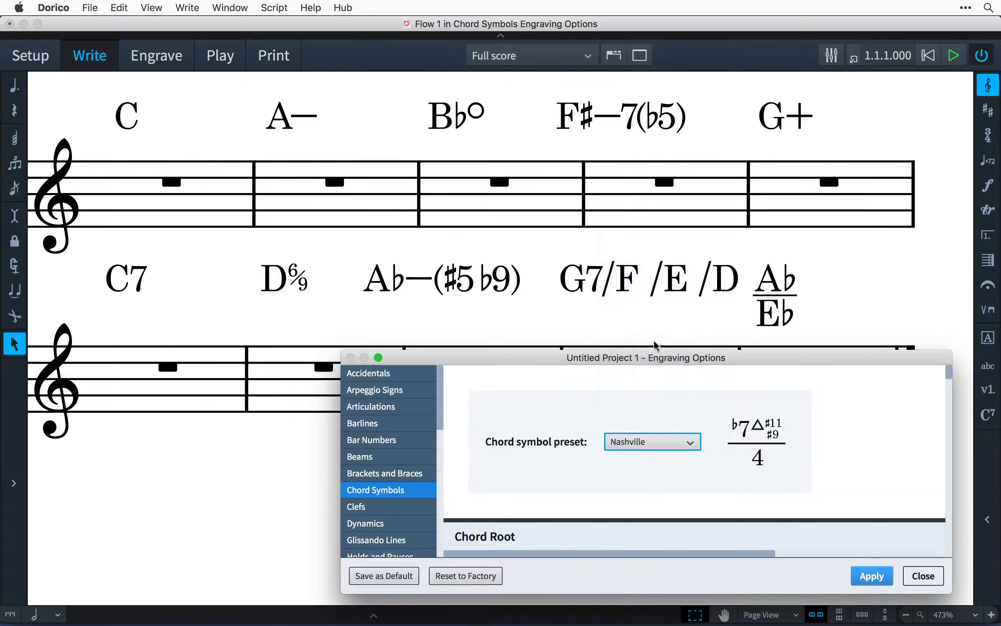
# - Apply the Nashville chord symbol preset, followed by the Jazz Standards preset
pyautogui.click(872, 576)
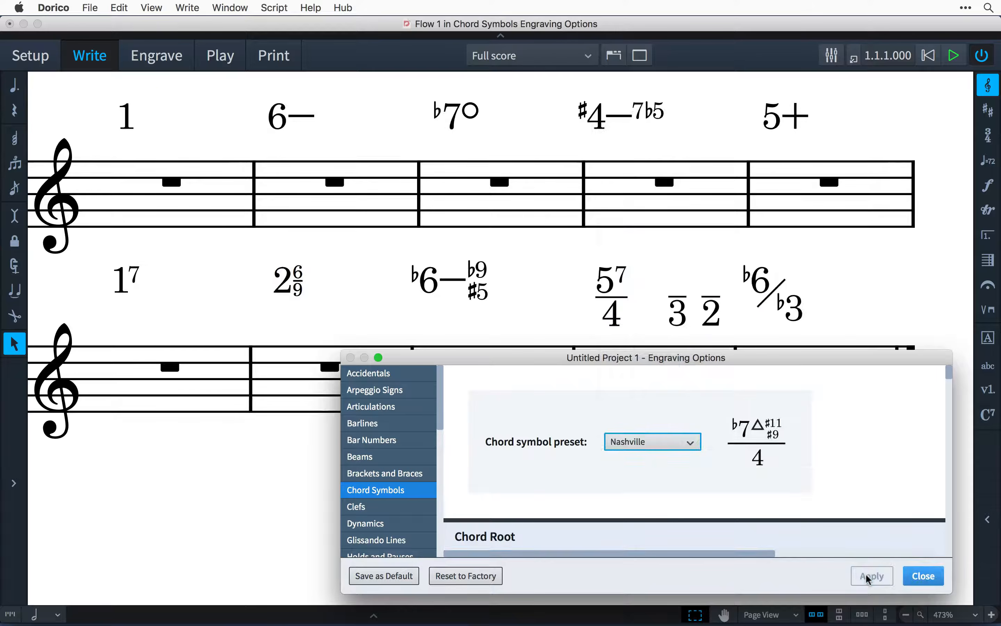
pyautogui.click(694, 444)
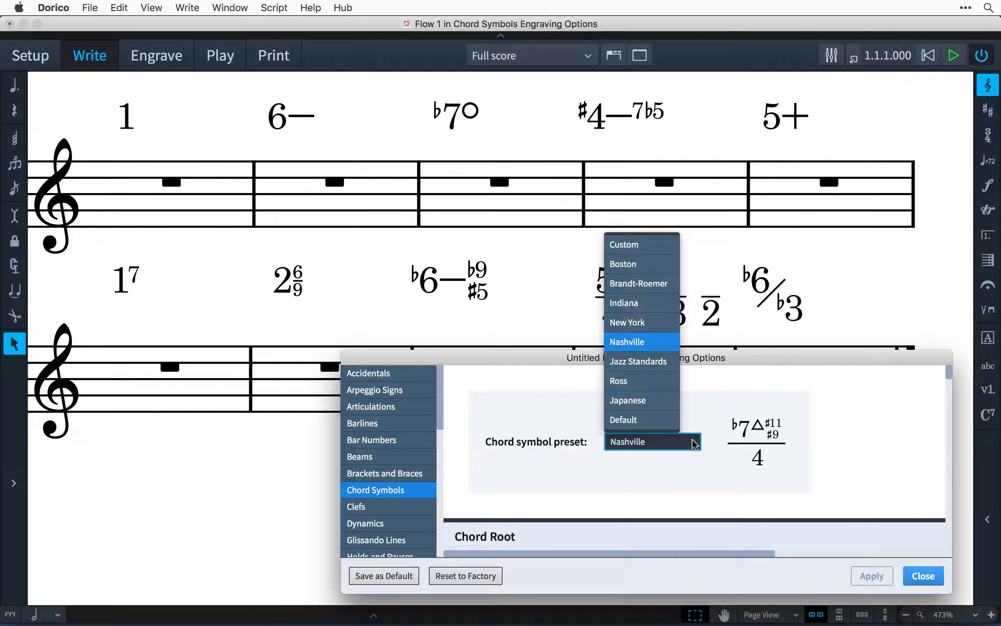
pyautogui.click(664, 362)
pyautogui.click(872, 576)
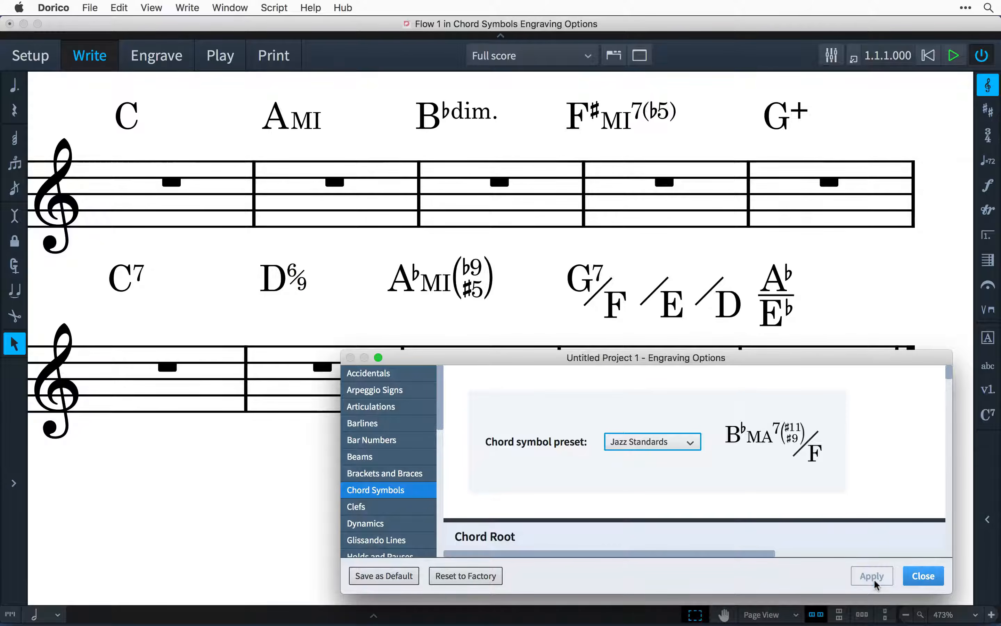
# - Override the Chord Symbols Font's style with Bold and set its size to 13 pt
pyautogui.click(352, 311)
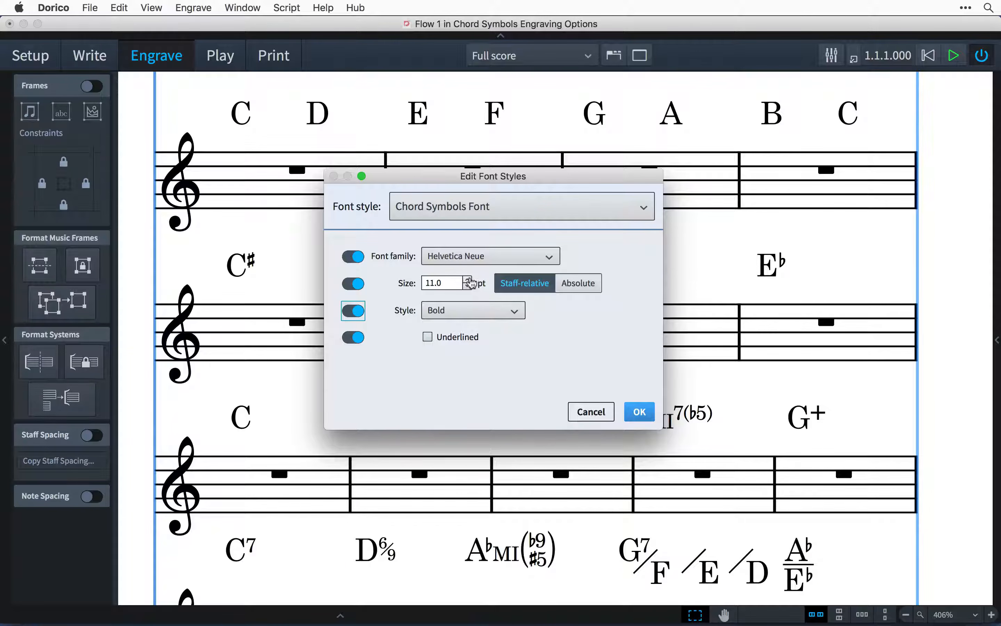
pyautogui.click(468, 281)
pyautogui.click(468, 281)
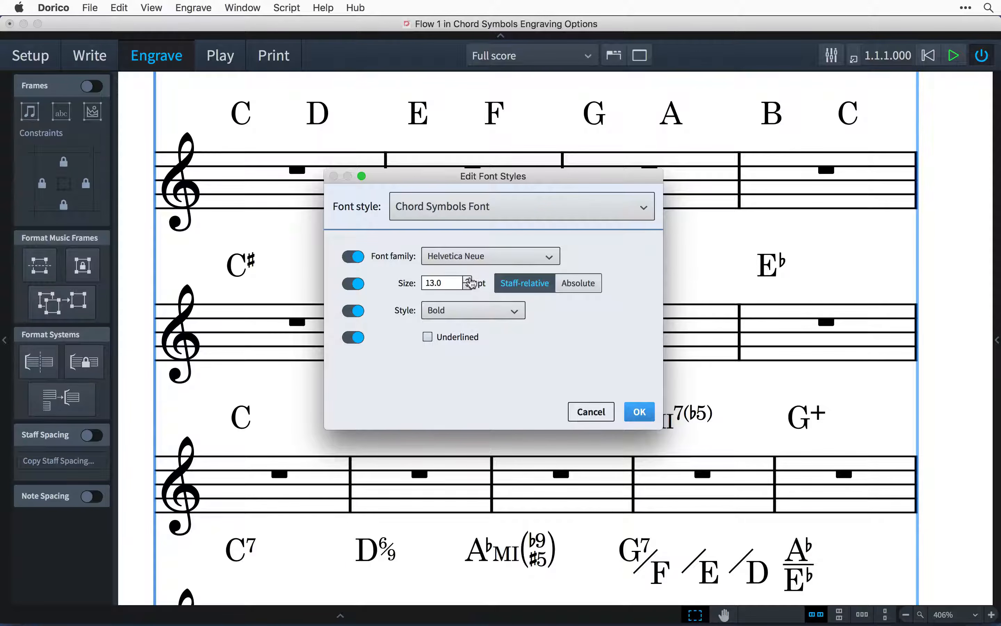
pyautogui.click(639, 412)
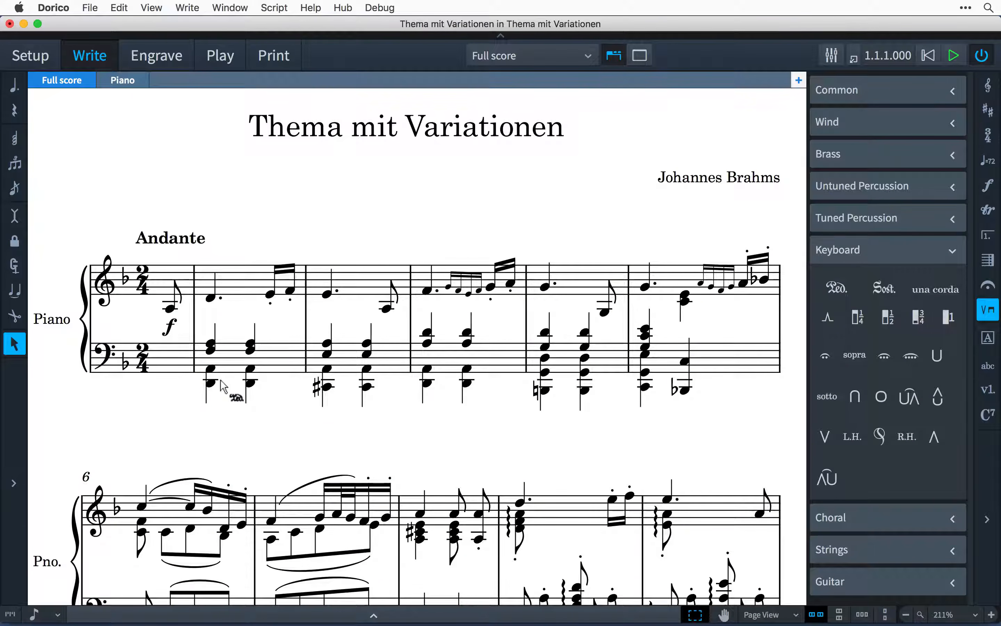
# - Add one sustain pedal line under bars 1 and 2 of the piano part and another under bars 3 and 4
pyautogui.moveTo(209, 393); pyautogui.dragTo(389, 405)
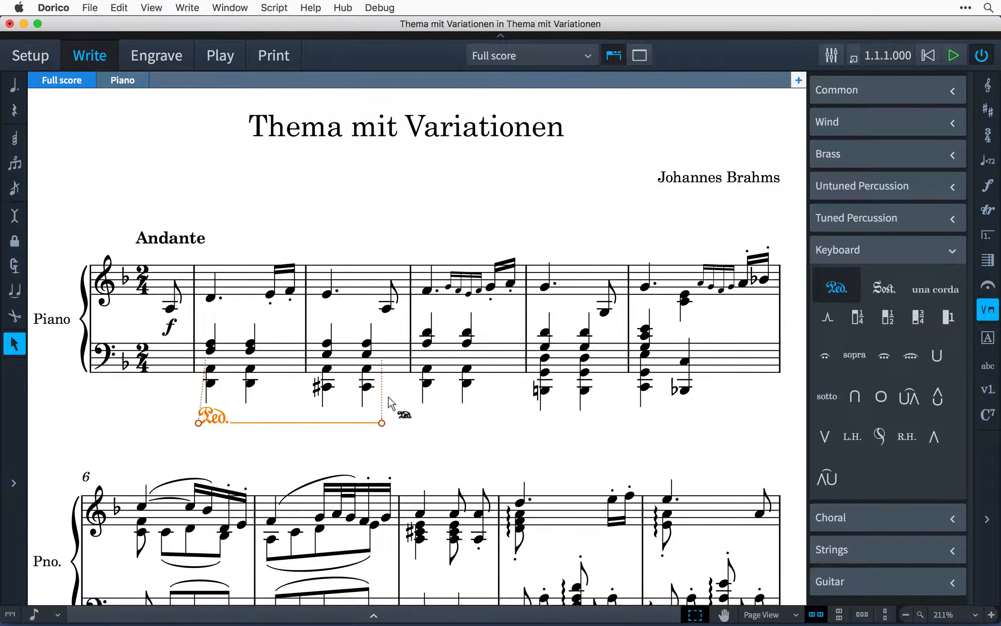
pyautogui.press('Escape')
pyautogui.click(426, 291)
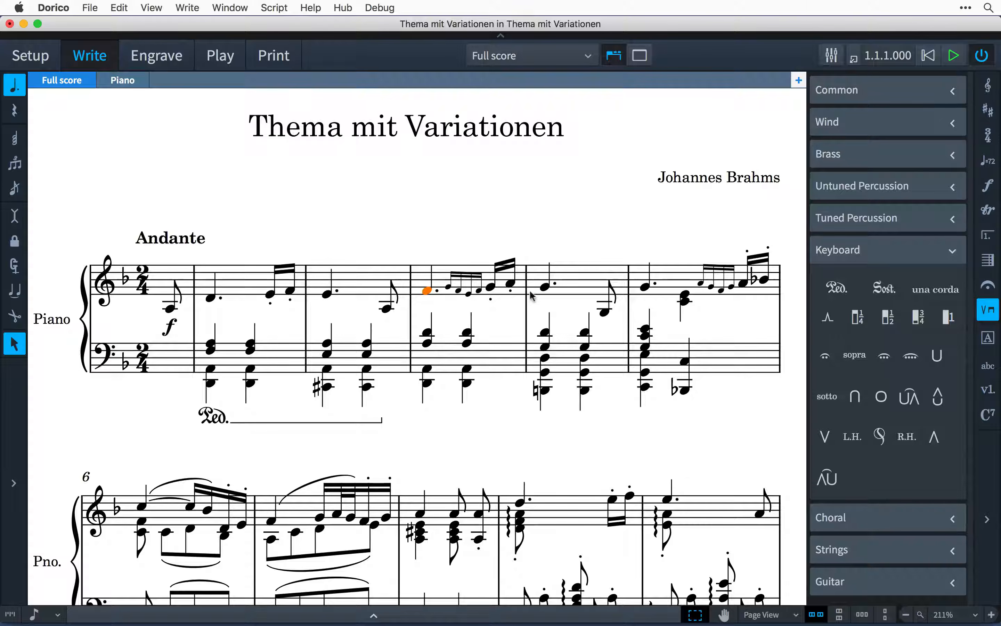
pyautogui.keyDown('shift'); pyautogui.click(547, 289); pyautogui.keyUp('shift')
pyautogui.hotkey('shift', 'p')
pyautogui.write('ped')
pyautogui.press('Return')
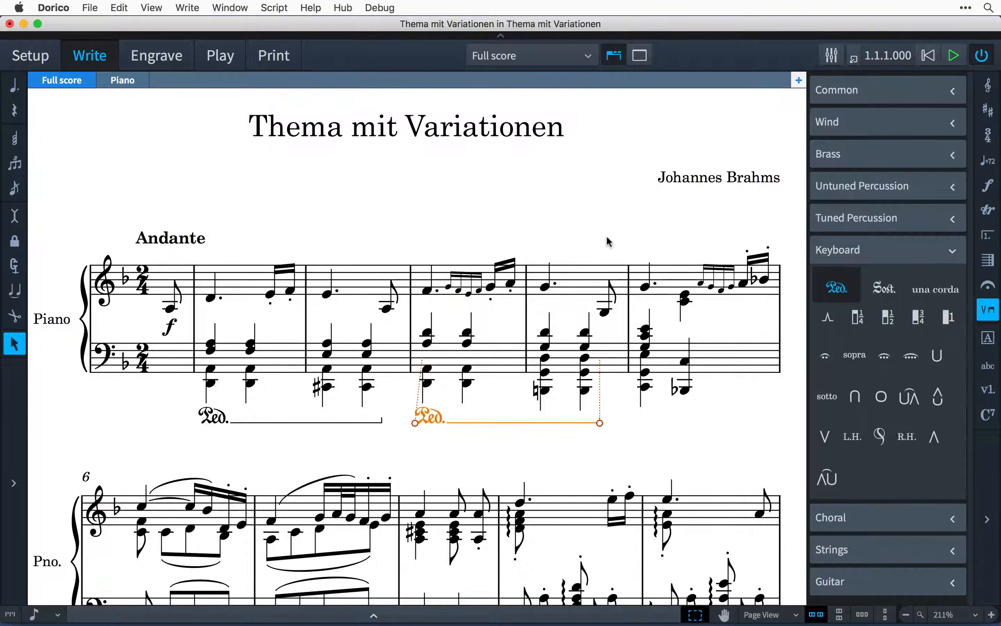
pyautogui.press('Escape')
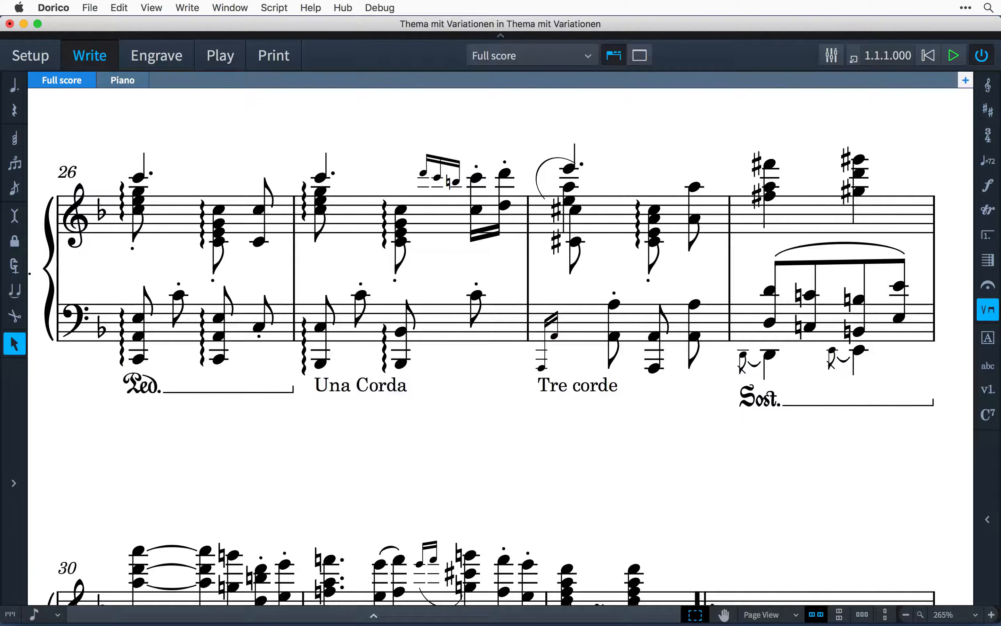
# - Select the Ped., Una Corda, Tre corde and Sost. pedal markings in bars 26 to 29 to examine them
pyautogui.click(143, 385)
pyautogui.click(361, 385)
pyautogui.keyDown('super'); pyautogui.click(578, 386); pyautogui.keyUp('super')
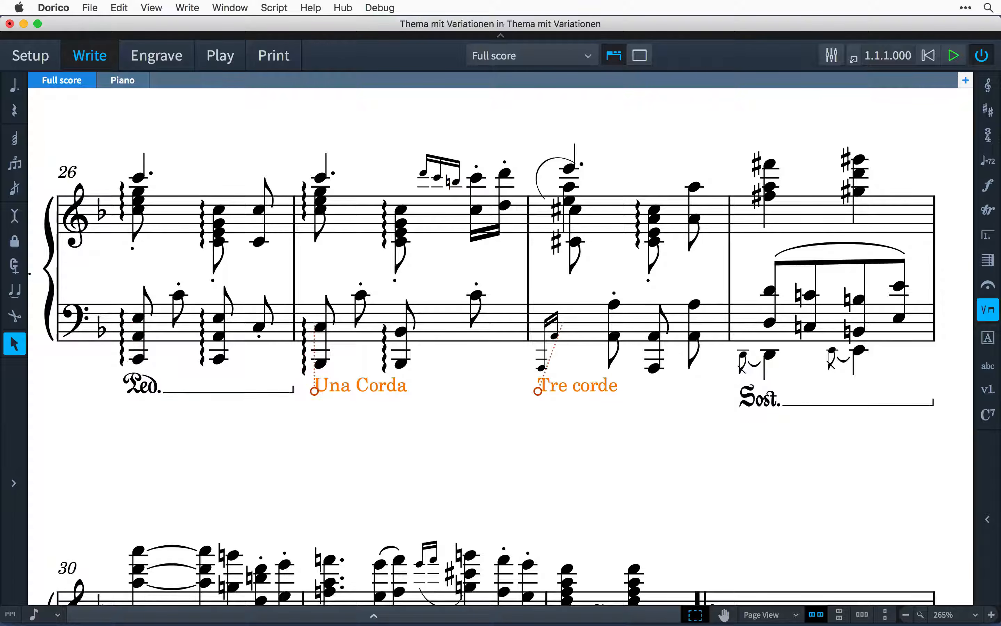
pyautogui.click(761, 398)
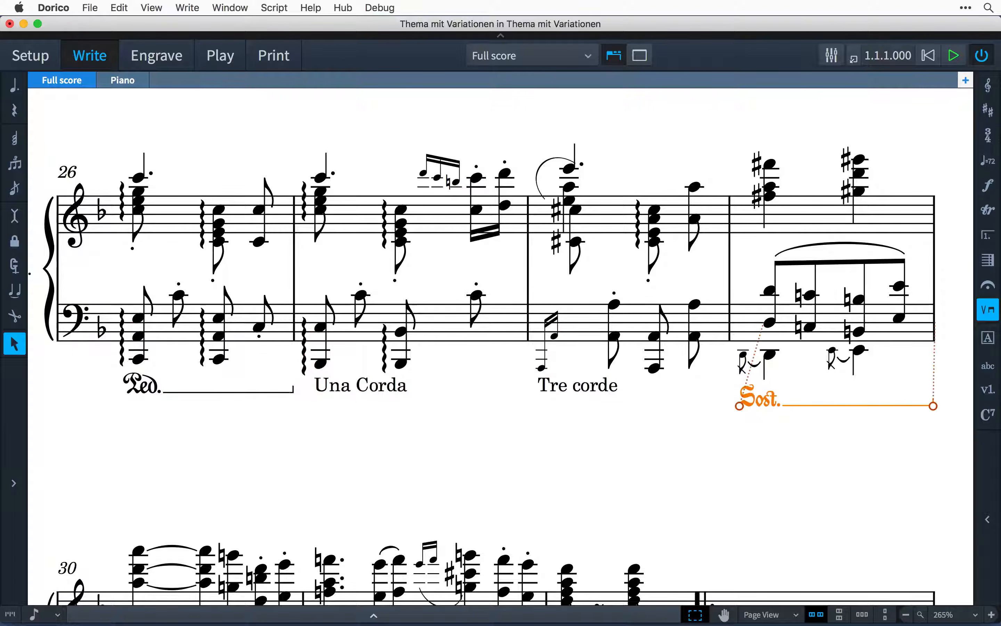
pyautogui.press('Escape')
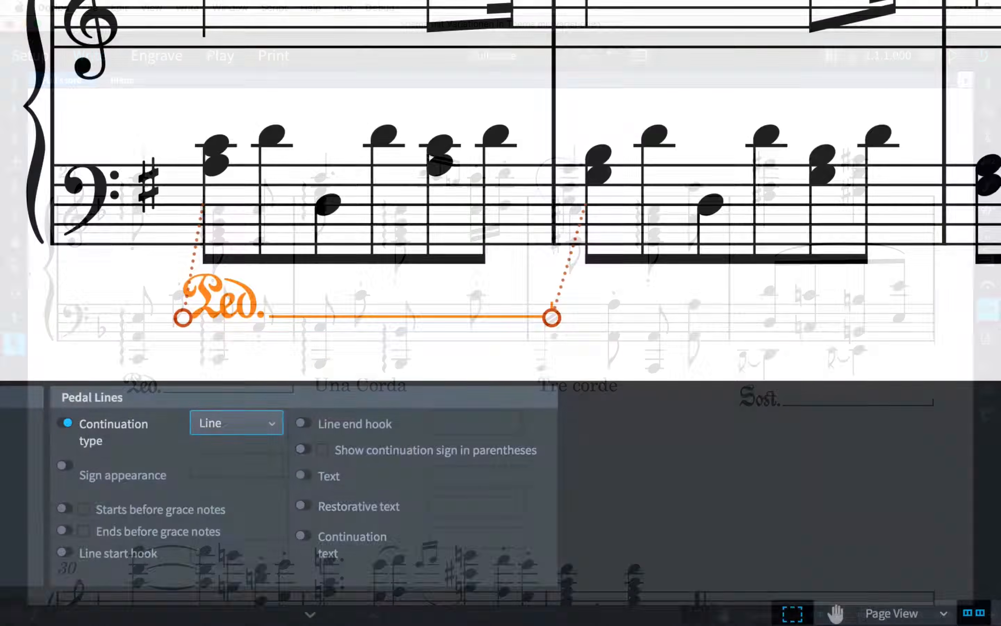
# - Set the selected pedal line's continuation type to Sign at End, followed by None
pyautogui.click(236, 423)
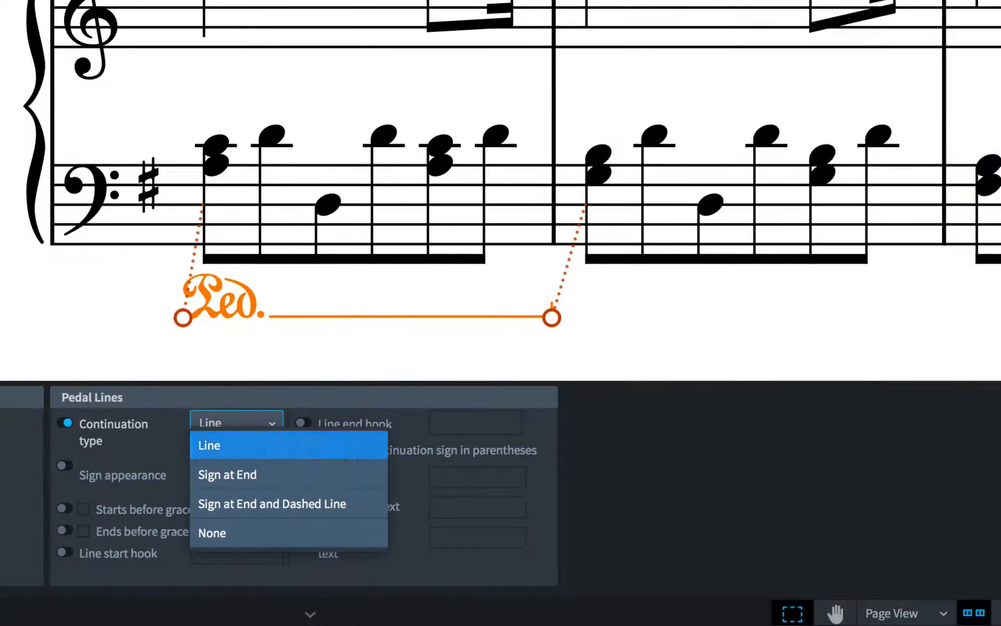
pyautogui.click(228, 475)
pyautogui.click(236, 422)
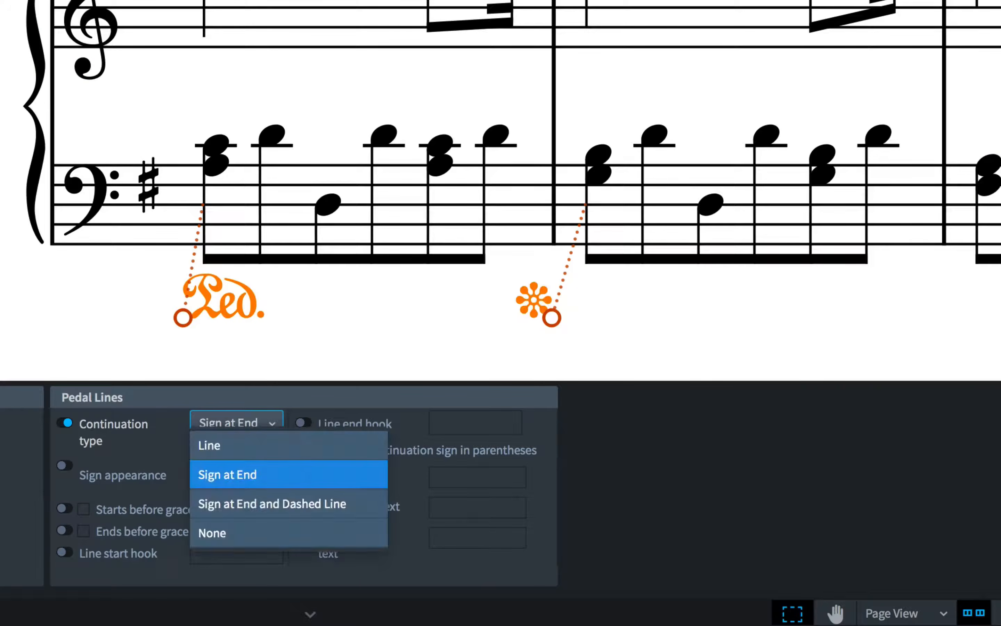
pyautogui.click(213, 533)
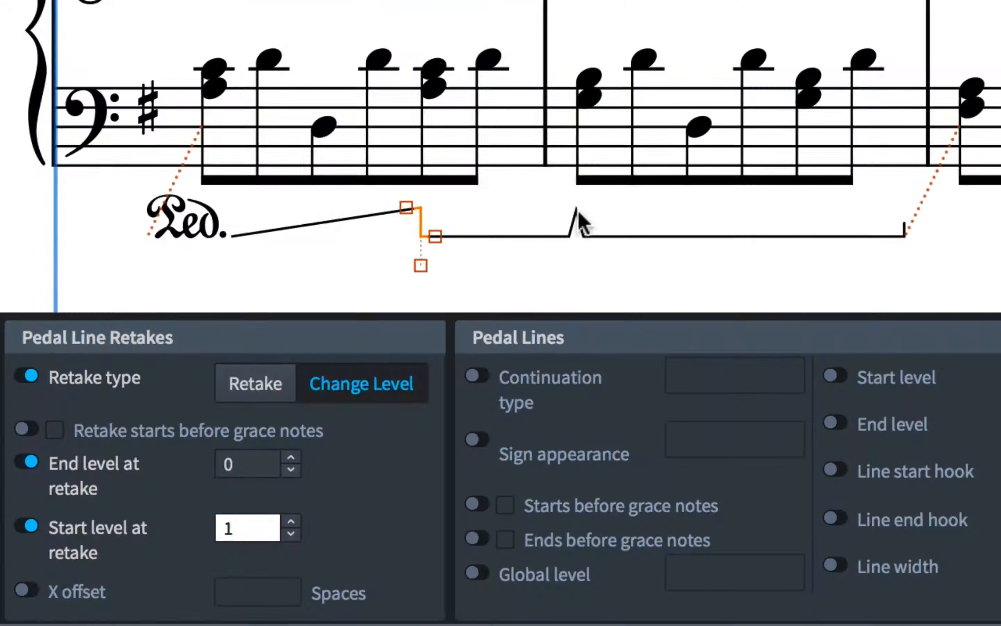
# - Turn the pedal retake at the start of the second bar into a Change Level with end level 1 and start level 0
pyautogui.click(577, 219)
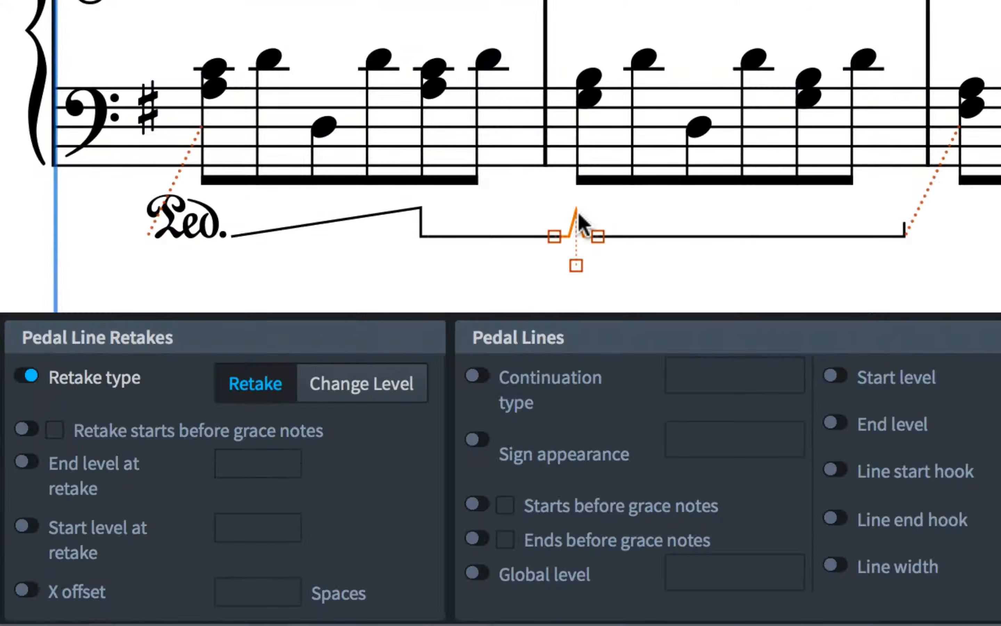
pyautogui.click(403, 385)
pyautogui.click(26, 462)
pyautogui.click(26, 526)
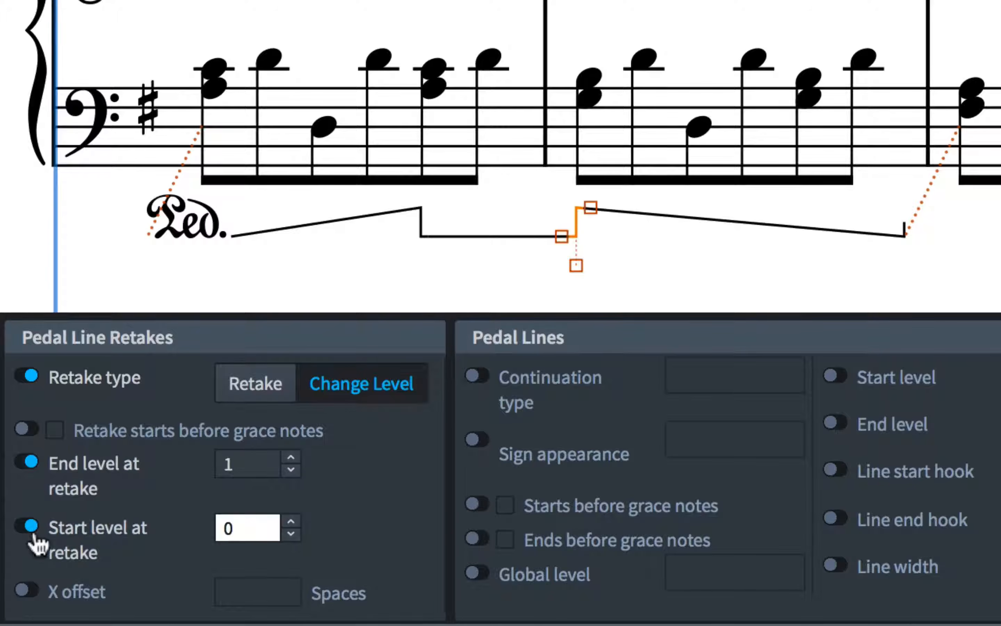
pyautogui.click(327, 280)
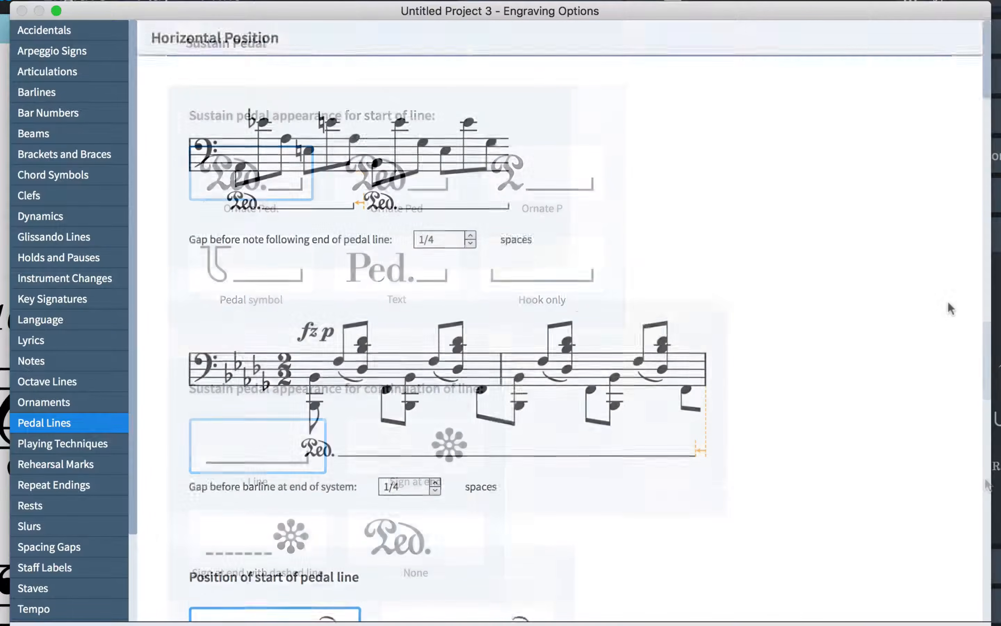
pyautogui.scroll(-10, 949, 304)
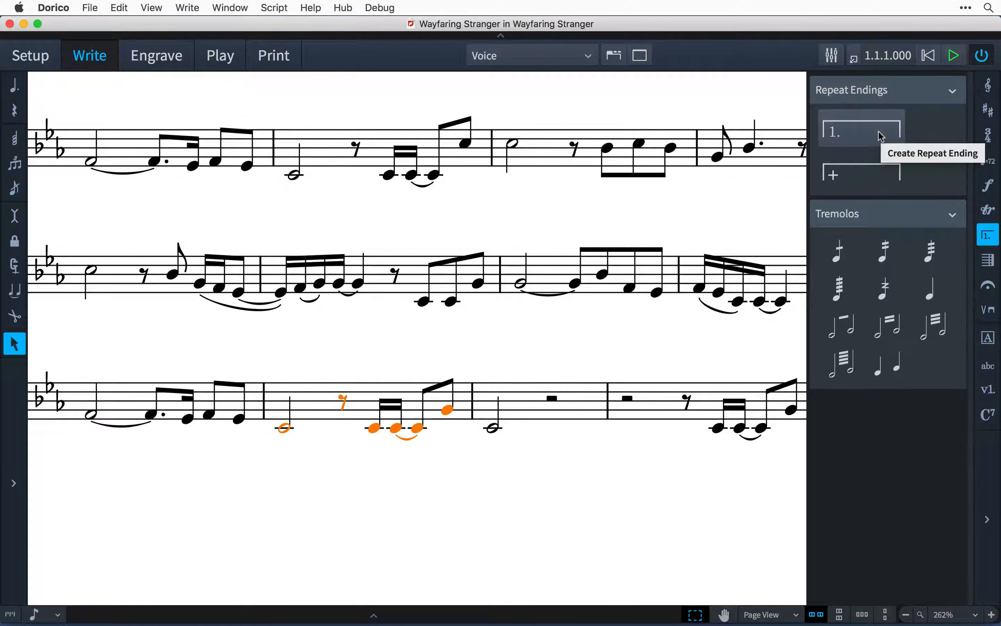
# - Create first and second repeat endings, with the first ending over the selected bar 18
pyautogui.click(881, 136)
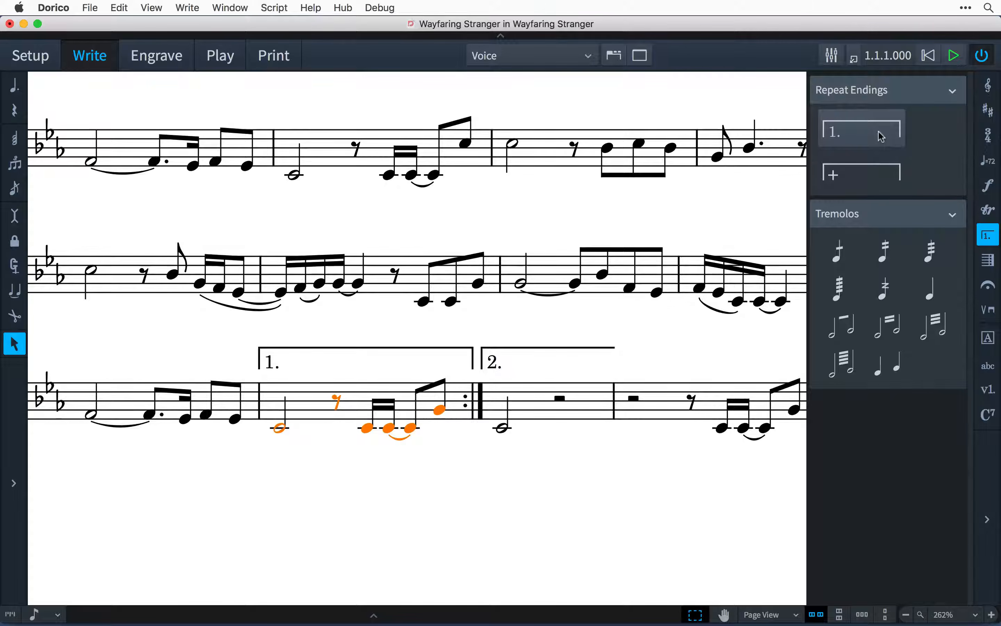
pyautogui.click(479, 404)
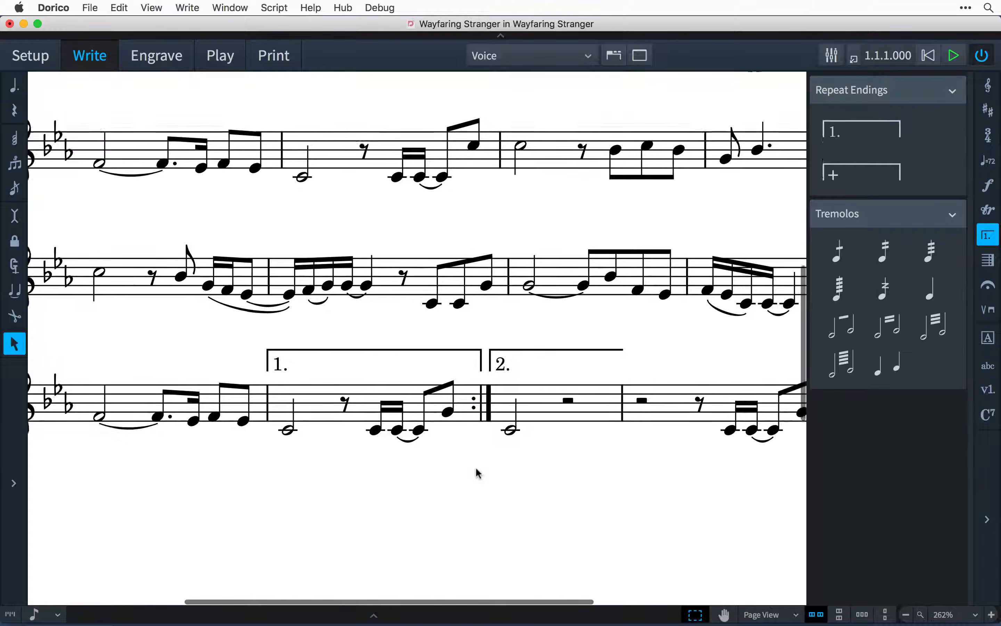
# - Extend the first ending's bracket back to the start of bar 17 and try moving its end past the repeat barline
pyautogui.click(294, 370)
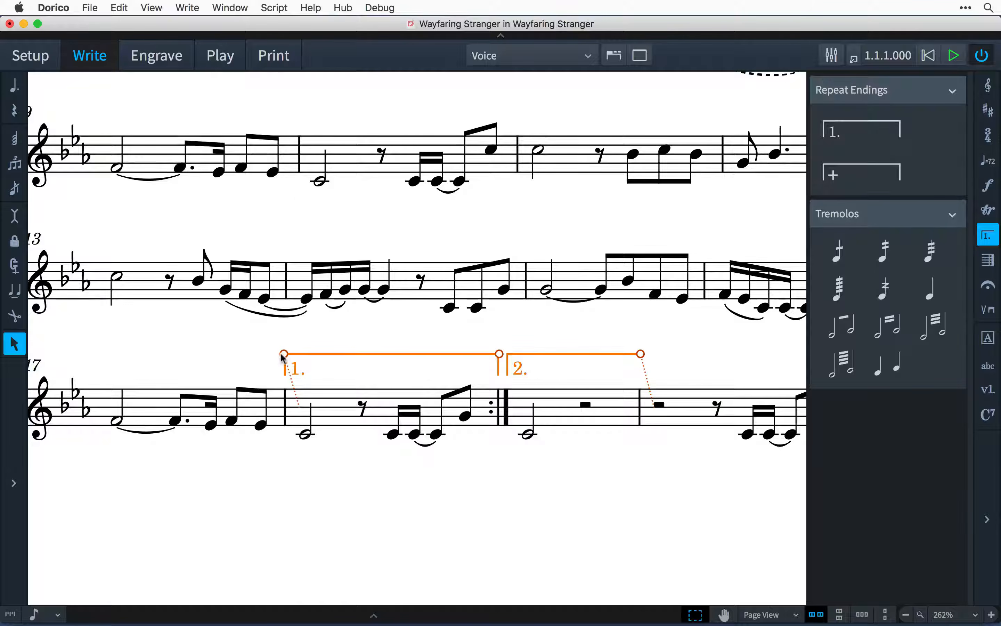
pyautogui.moveTo(108, 354); pyautogui.dragTo(98, 354)
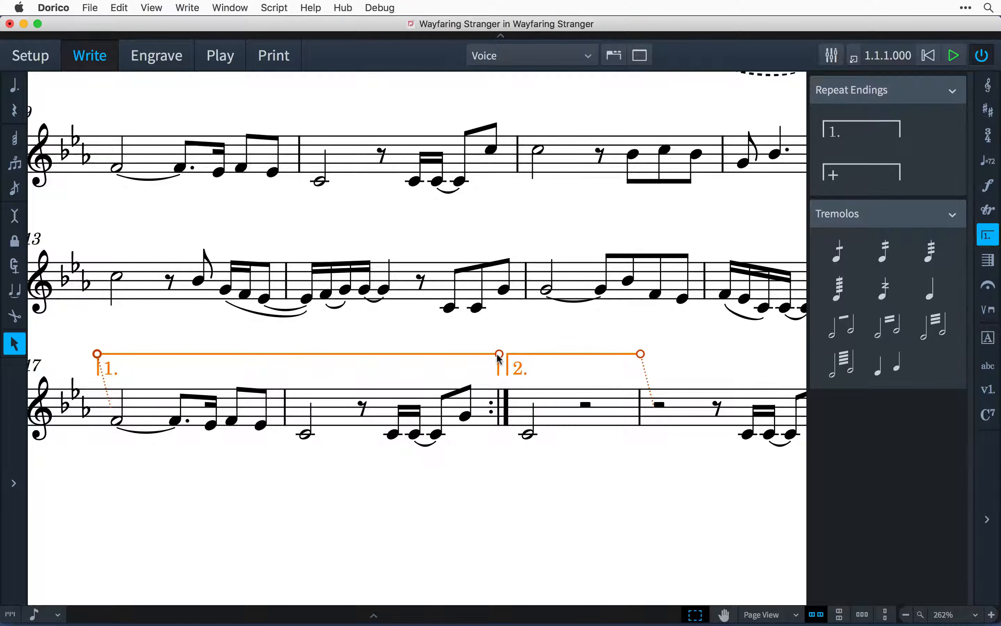
pyautogui.moveTo(500, 355)
pyautogui.mouseDown()
pyautogui.moveTo(286, 355)
pyautogui.moveTo(517, 360)
pyautogui.mouseUp()
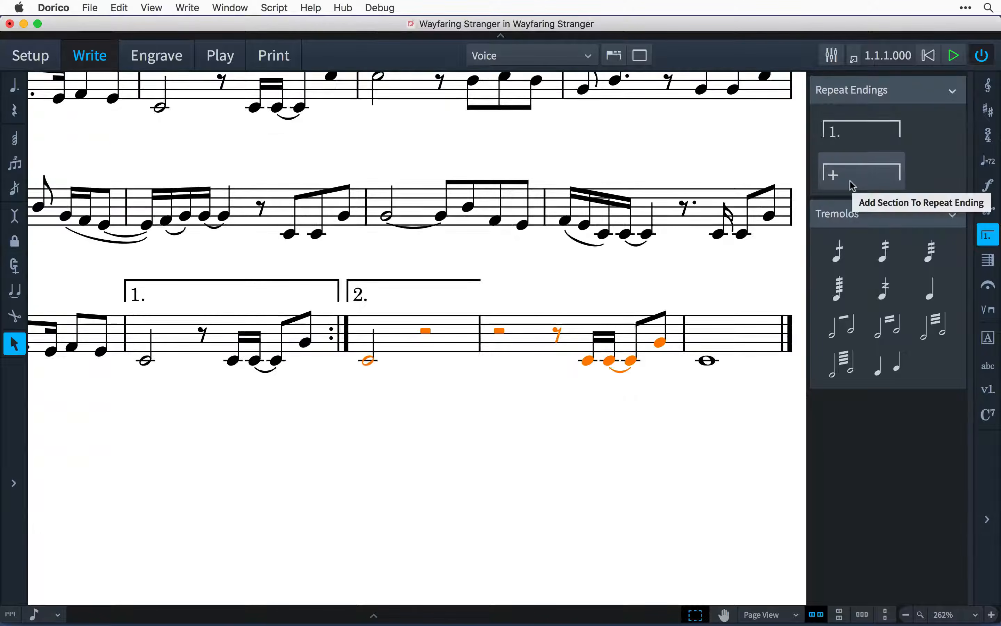
# - Add a section to the repeat ending over the selected two bars following the first ending
pyautogui.click(851, 180)
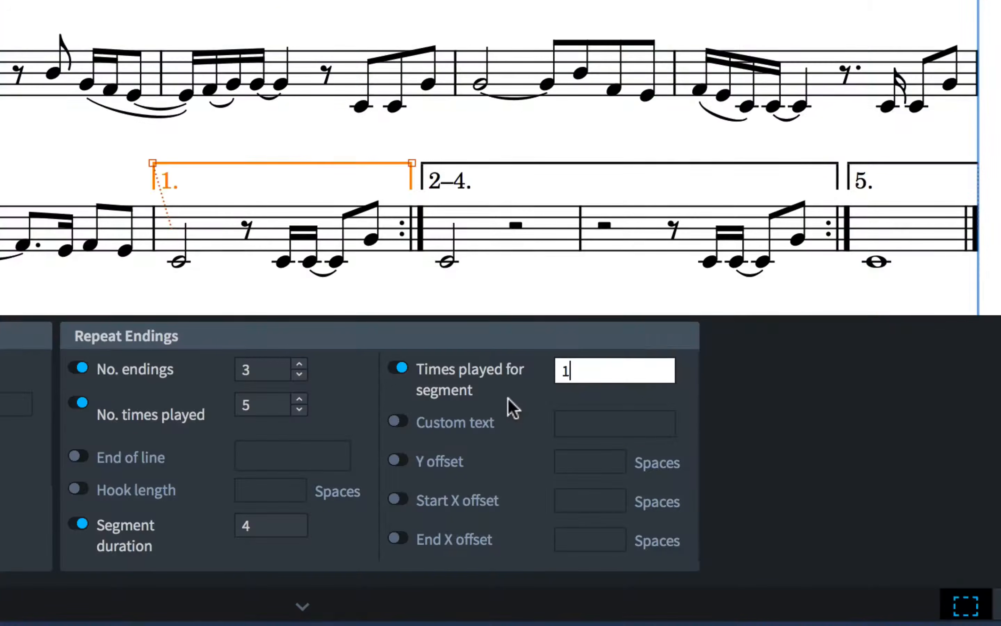
# - Set the times played for the first ending's segment to 1
pyautogui.press('Return')
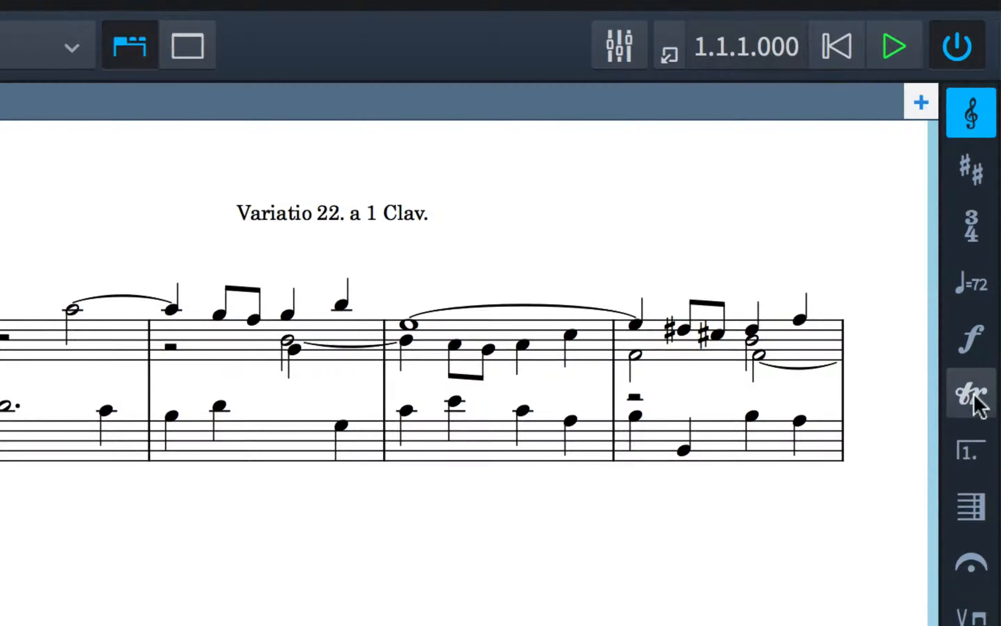
# - Show the available ornament notations for the Variatio 22 score
pyautogui.click(978, 404)
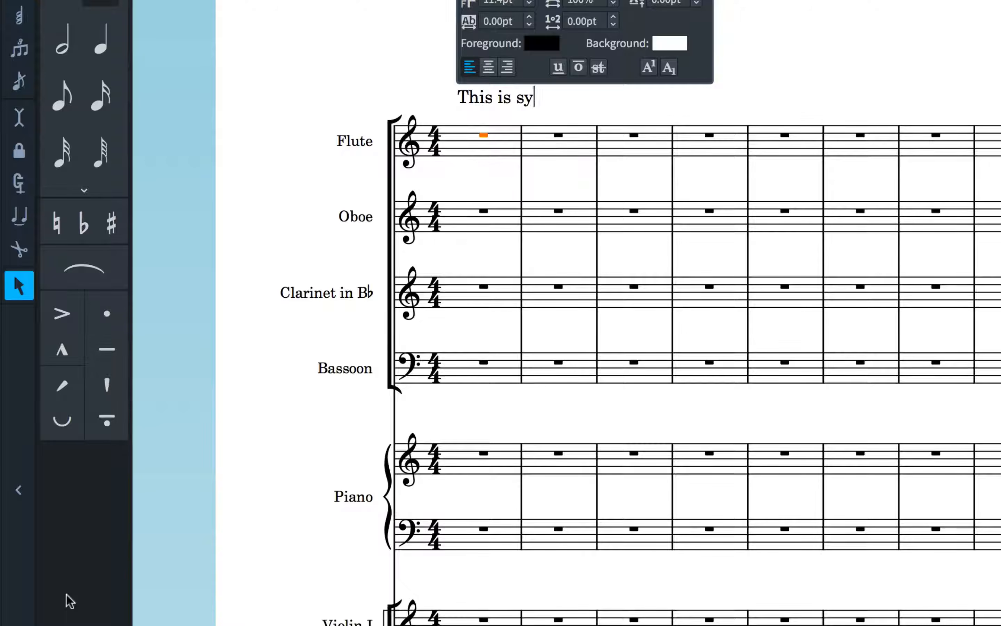
# - Complete the text "This is system text" above the Flute staff's first bar as system text
pyautogui.write('text')
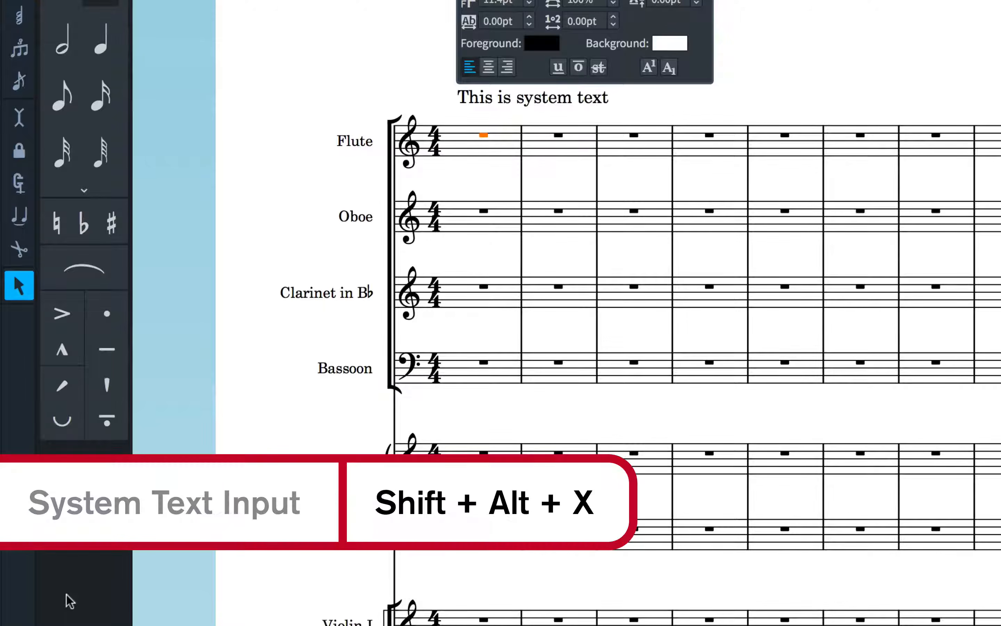
pyautogui.press('Escape')
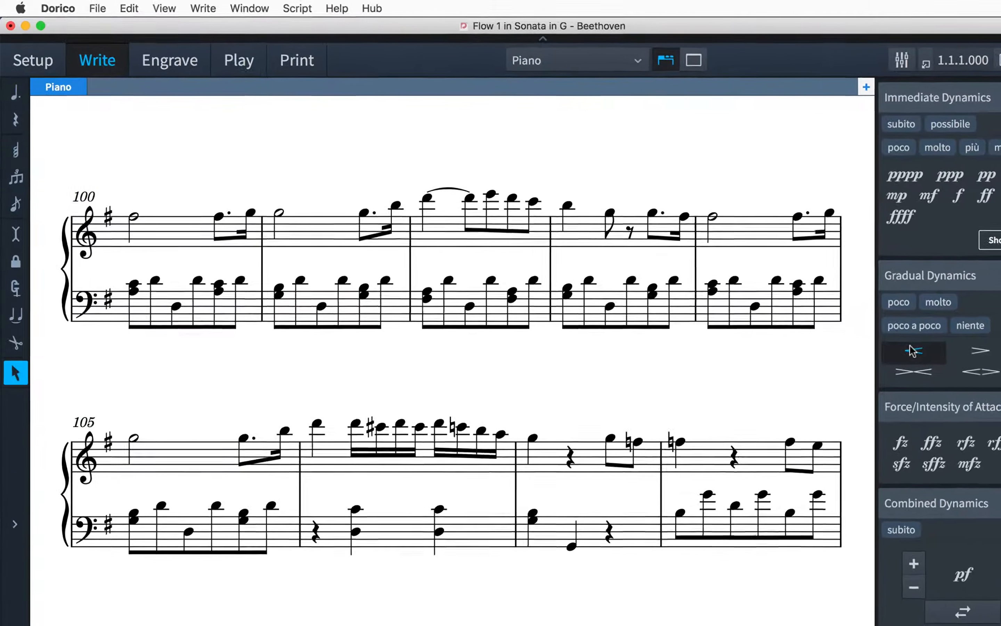
# - Draw a crescendo hairpin between the piano staves across bar 100
pyautogui.click(914, 351)
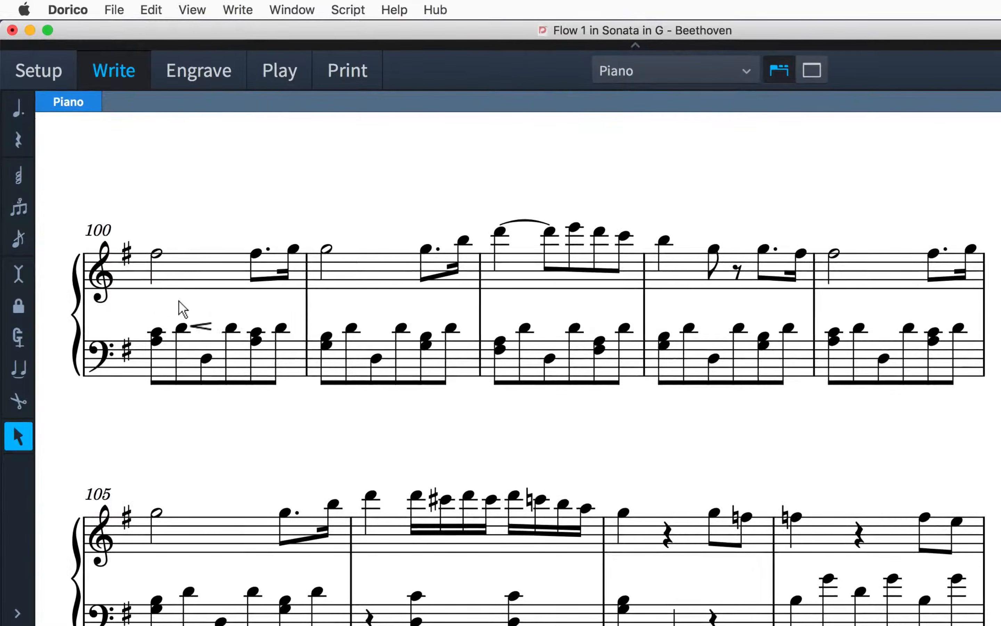
pyautogui.moveTo(178, 301); pyautogui.dragTo(327, 315)
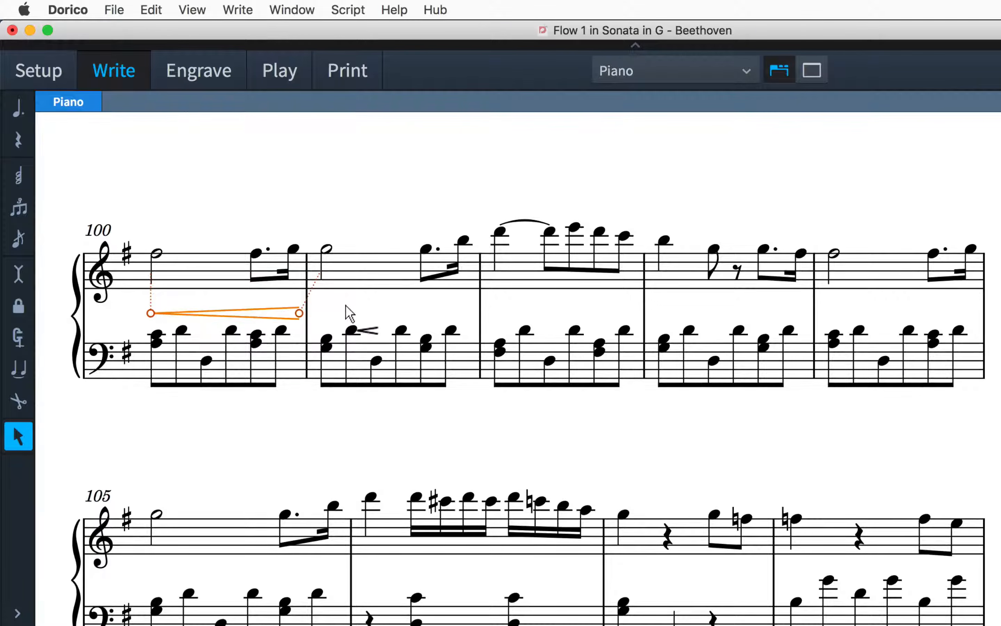
pyautogui.press('Escape')
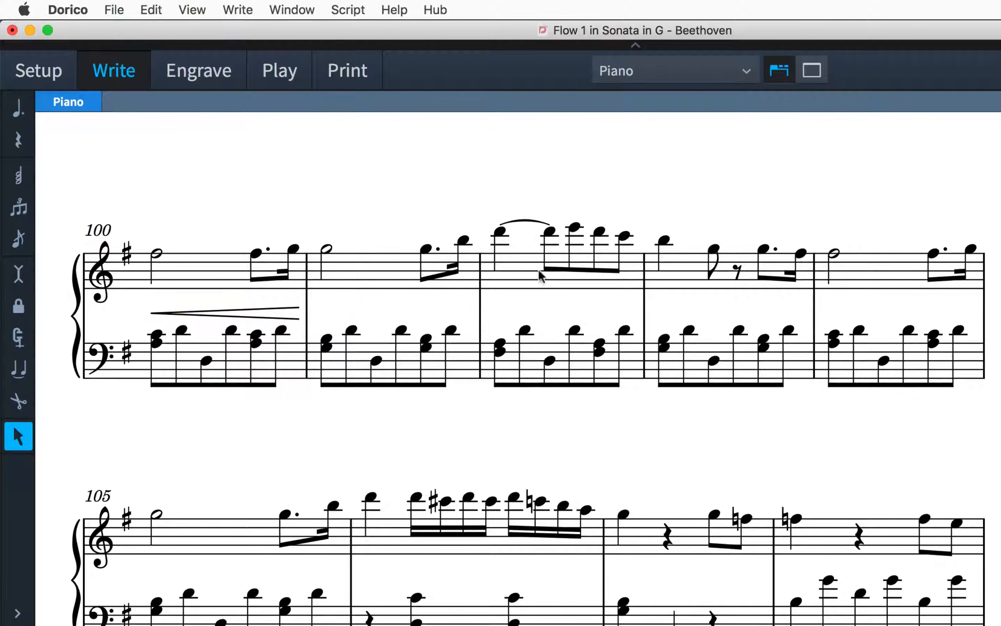
# - Slur the last three notes of bar 102 to bar 103's first note, and place the crescendo from mid-bar 101 to bar 103
pyautogui.moveTo(575, 227); pyautogui.dragTo(662, 232)
pyautogui.press('Escape')
pyautogui.moveTo(247, 317); pyautogui.dragTo(691, 315)
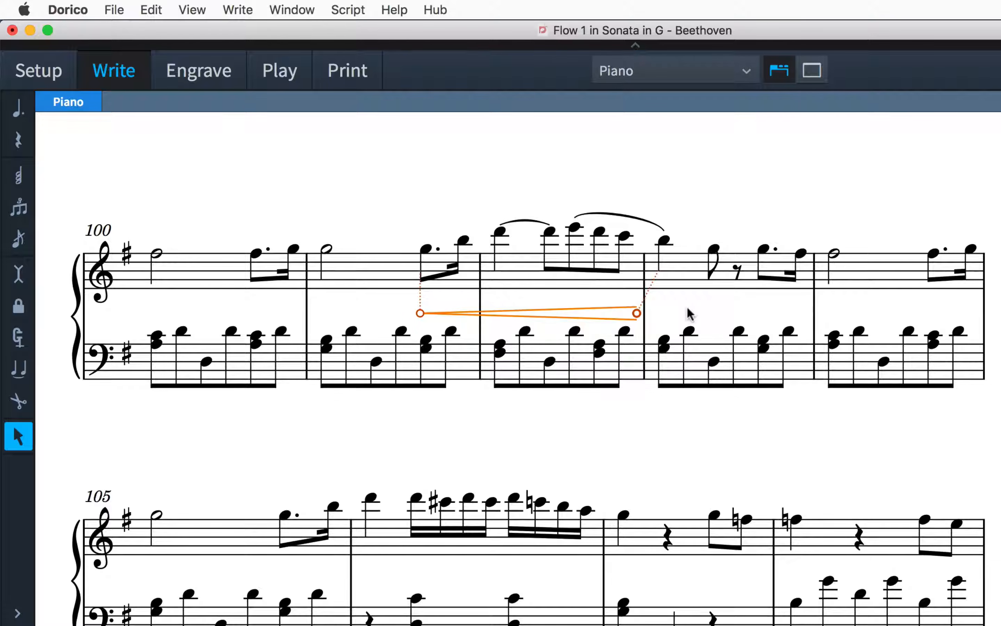
# - Shorten the new slur so it ends on the last note of bar 102
pyautogui.click(660, 234)
pyautogui.moveTo(662, 229); pyautogui.dragTo(616, 226)
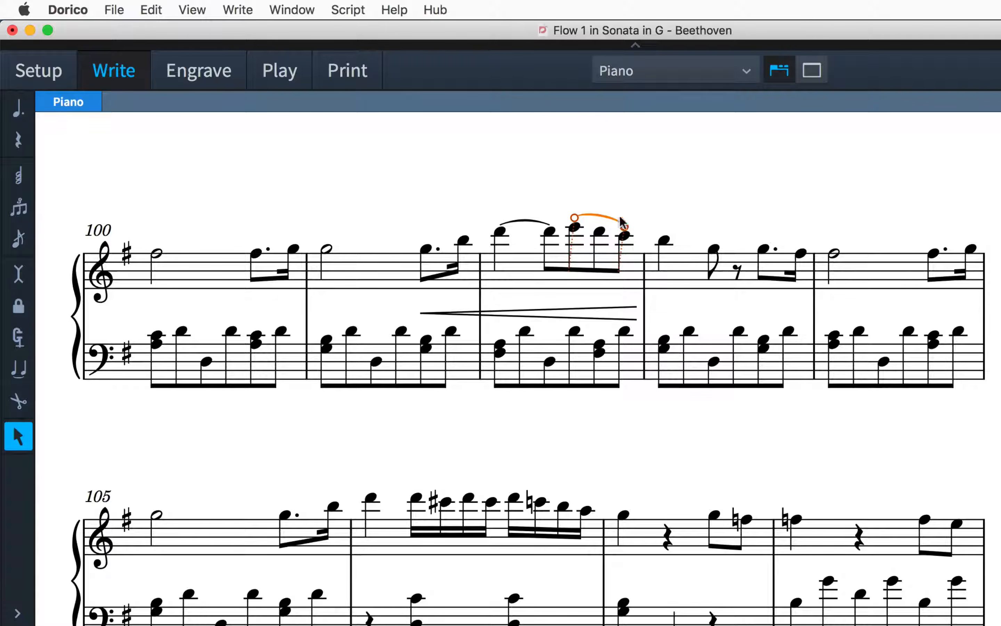
pyautogui.click(651, 201)
# - Move the crescendo rightward to bar 102 and back so it starts on the last note of bar 101
pyautogui.click(596, 309)
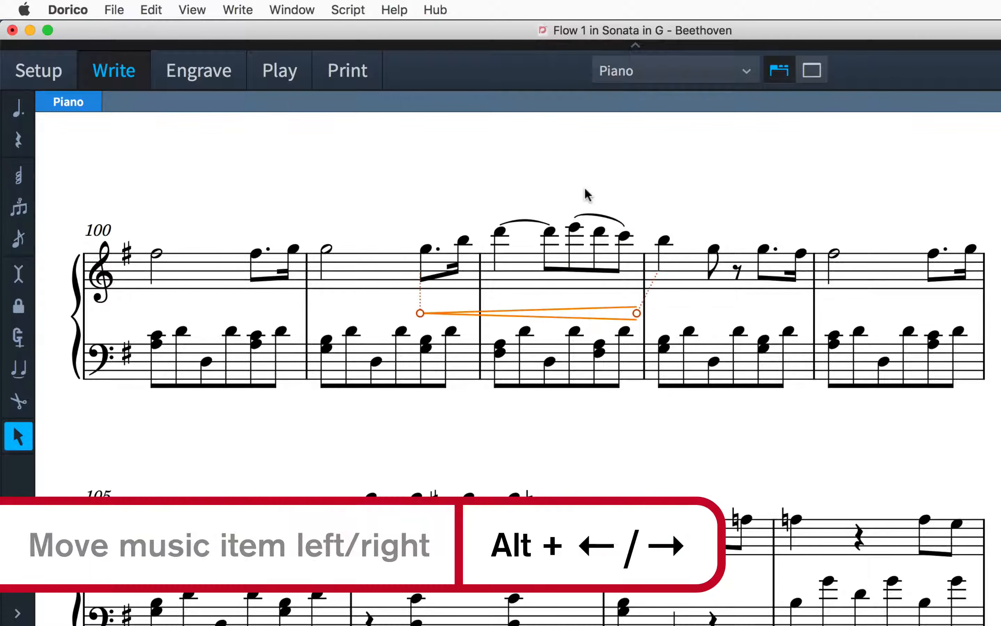
pyautogui.hotkey('alt', 'Right')
pyautogui.hotkey('alt', 'Right')
pyautogui.hotkey('alt', 'Right')
pyautogui.hotkey('alt', 'Right')
pyautogui.hotkey('alt', 'Right')
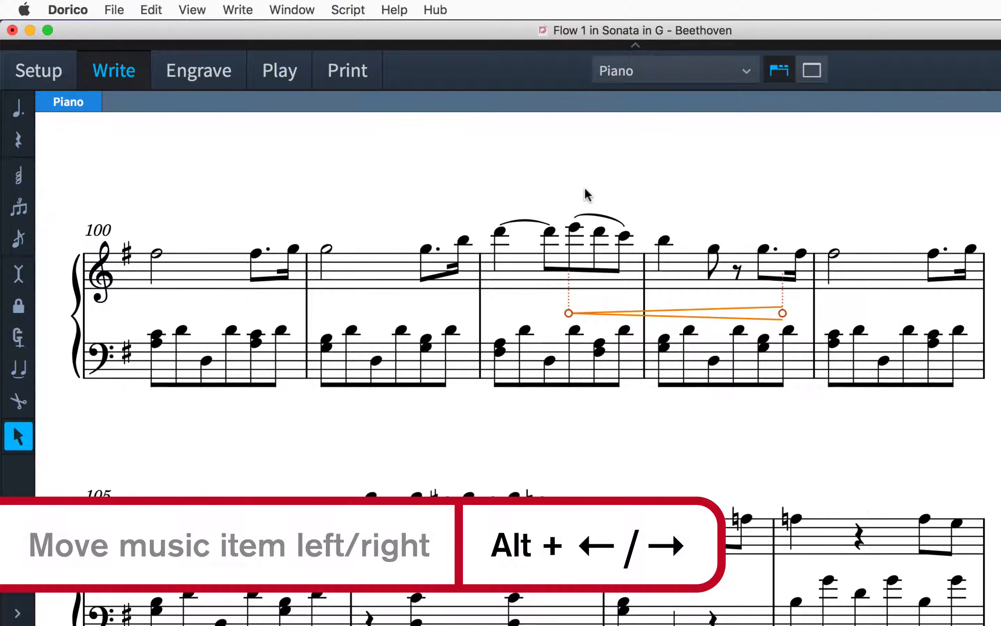
pyautogui.hotkey('alt', 'Left')
pyautogui.hotkey('alt', 'Left')
pyautogui.hotkey('alt', 'Left')
pyautogui.hotkey('alt', 'Left')
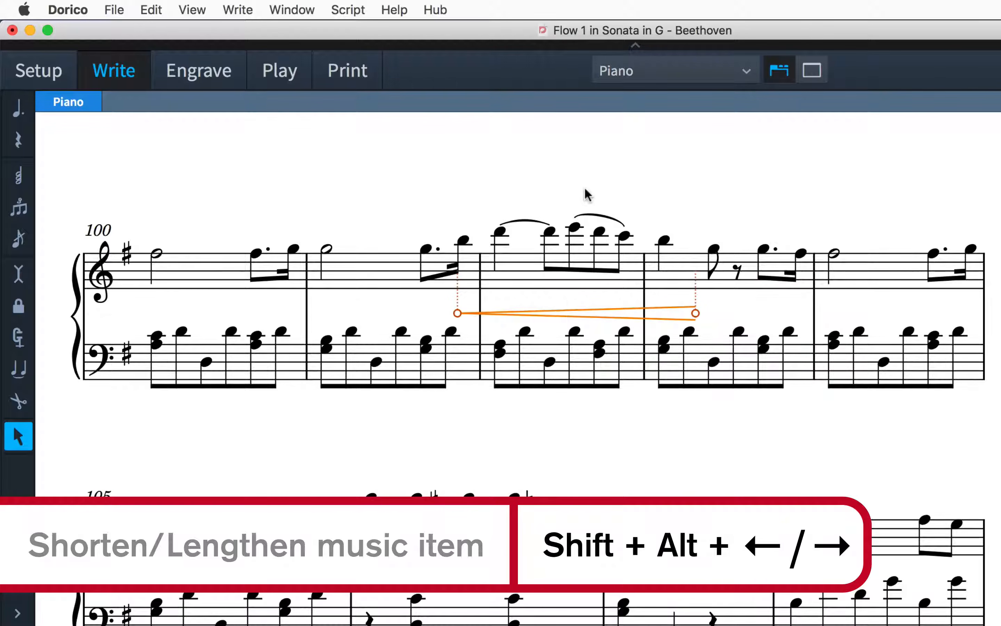
# - Lengthen the selected crescendo hairpin by four steps and shorten it by six
pyautogui.hotkey('shift', 'alt', 'Right')
pyautogui.hotkey('shift', 'alt', 'Right')
pyautogui.hotkey('shift', 'alt', 'Right')
pyautogui.hotkey('shift', 'alt', 'Right')
pyautogui.hotkey('shift', 'alt', 'Left')
pyautogui.hotkey('shift', 'alt', 'Left')
pyautogui.hotkey('shift', 'alt', 'Left')
pyautogui.hotkey('shift', 'alt', 'Left')
pyautogui.hotkey('shift', 'alt', 'Left')
pyautogui.hotkey('shift', 'alt', 'Left')
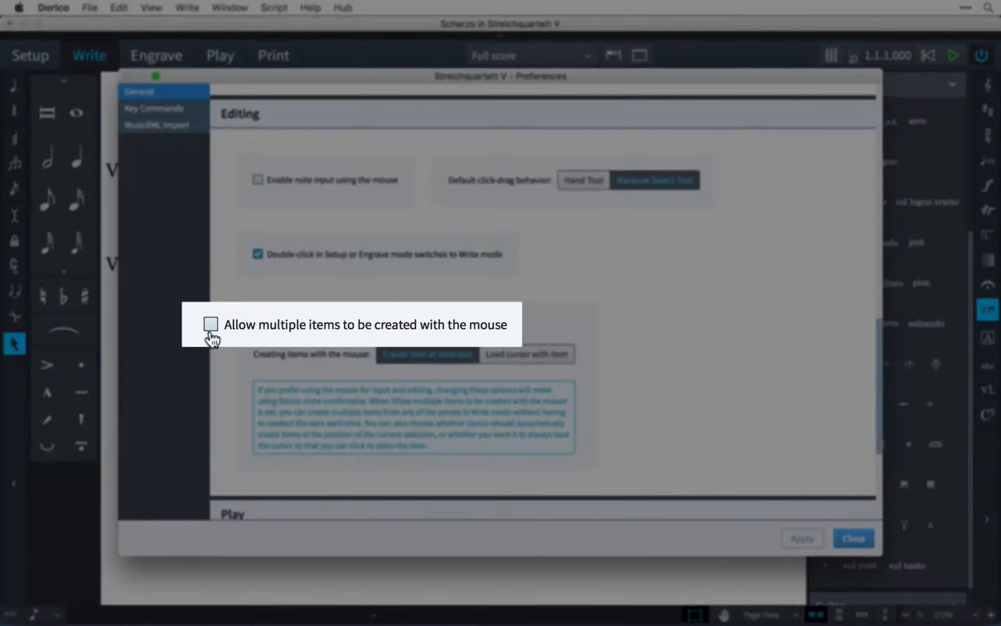
# - Allow multiple items to be created with the mouse, and slur the Violin 1 phrase in bar 13 and the cello run in bar 14
pyautogui.click(258, 326)
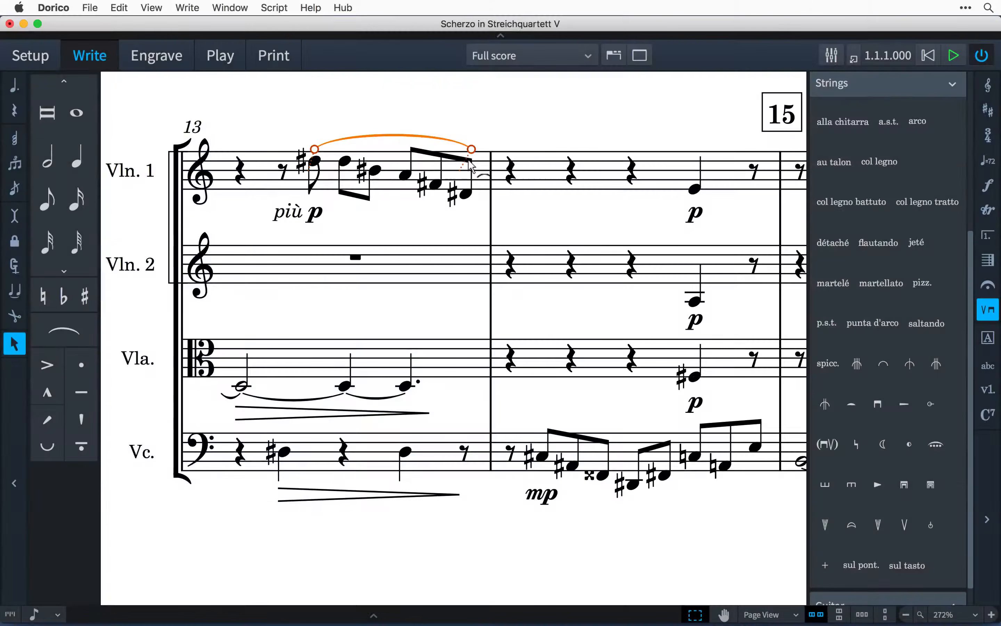
pyautogui.moveTo(543, 457)
pyautogui.mouseDown()
pyautogui.moveTo(575, 472)
pyautogui.moveTo(758, 473)
pyautogui.mouseUp()
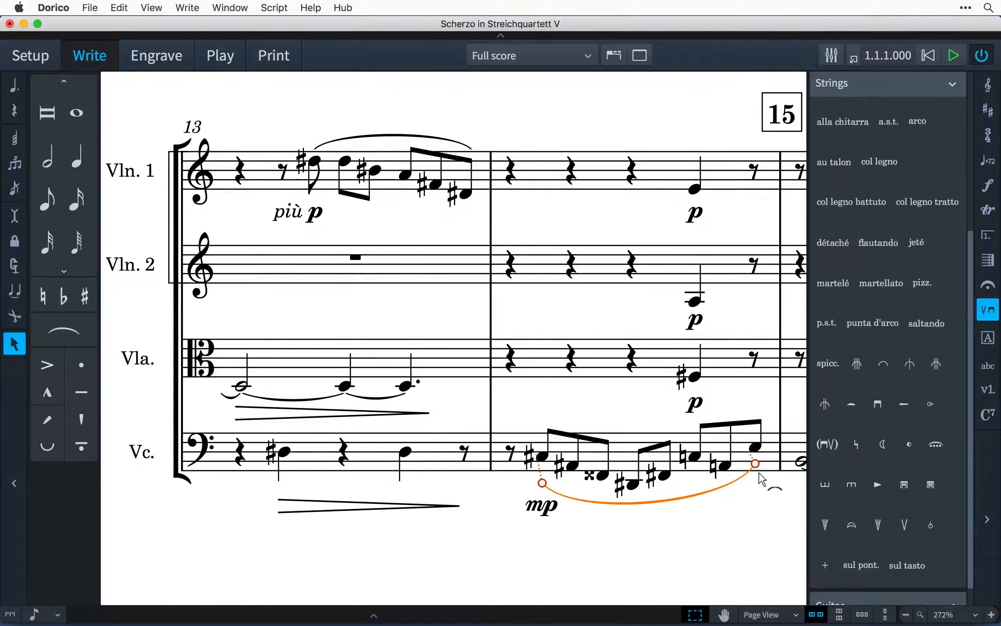
pyautogui.click(758, 512)
# - Add down-bow marks to both cello notes in bar 13
pyautogui.click(878, 403)
pyautogui.click(286, 452)
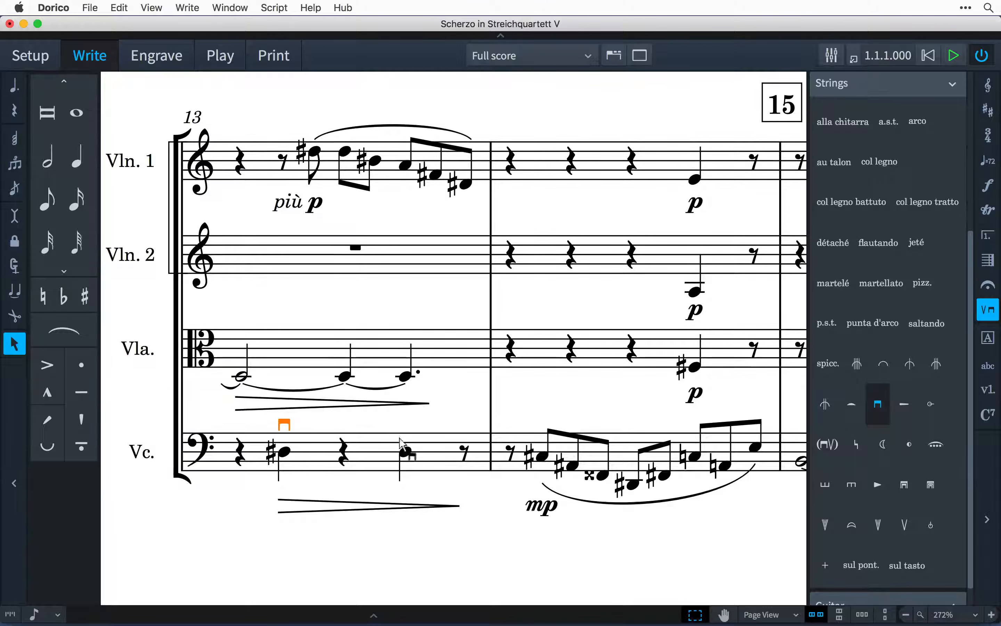
pyautogui.click(405, 452)
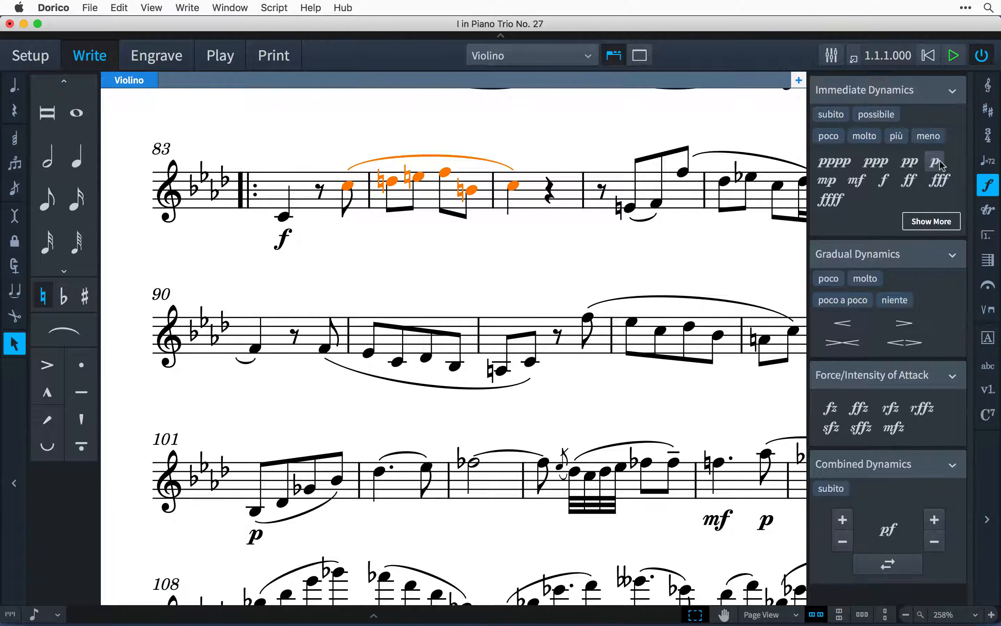
# - Add a p dynamic to the selected slurred violin phrase that starts at the end of bar 83
pyautogui.click(935, 162)
pyautogui.click(588, 327)
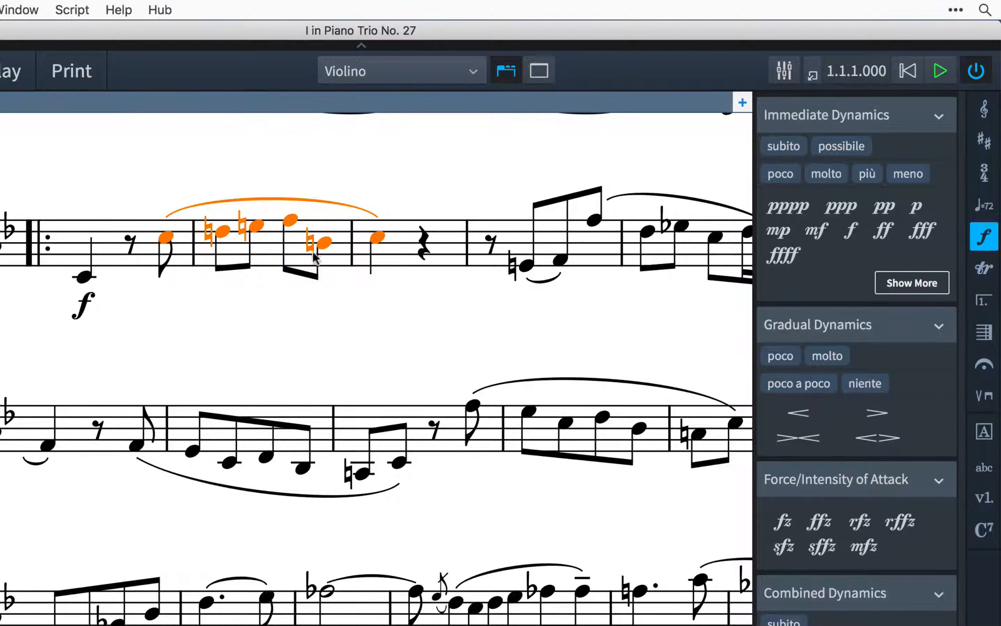
pyautogui.click(924, 211)
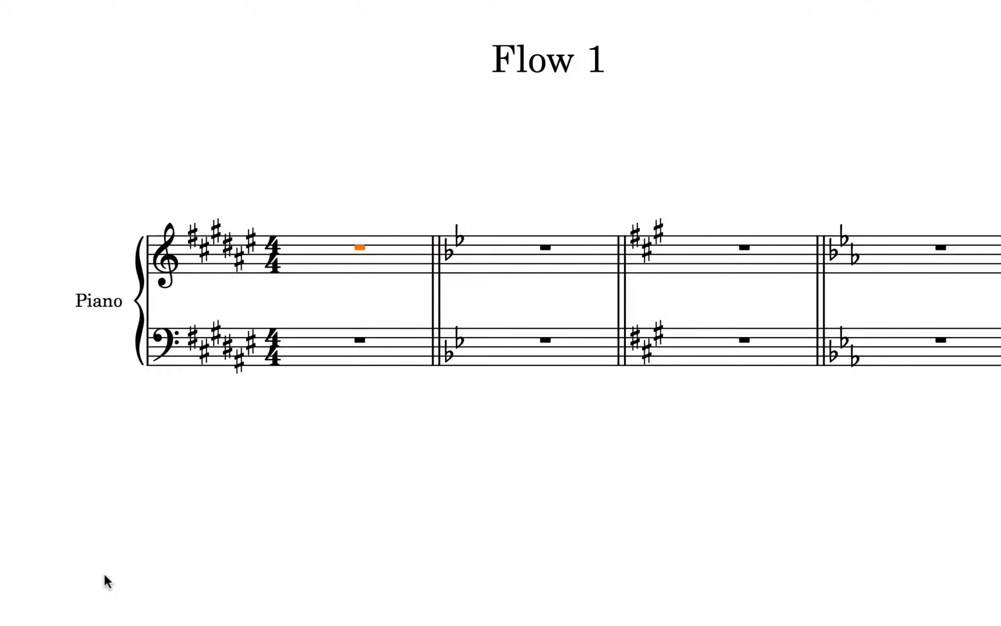
# - Enter treble quarter notes D double-sharp, E♯, F♯, G♮ in bar 1 and E♮, F, F♯, G in bar 2
pyautogui.hotkey('shift', 'n')
pyautogui.press('e')
pyautogui.press('e')
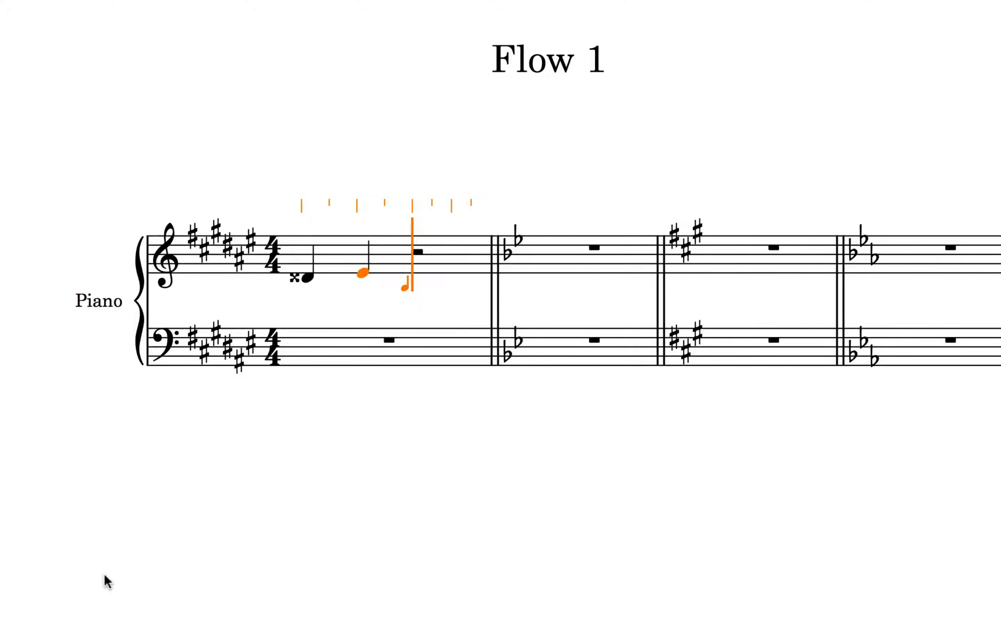
pyautogui.press('f')
pyautogui.press('g')
pyautogui.press('e')
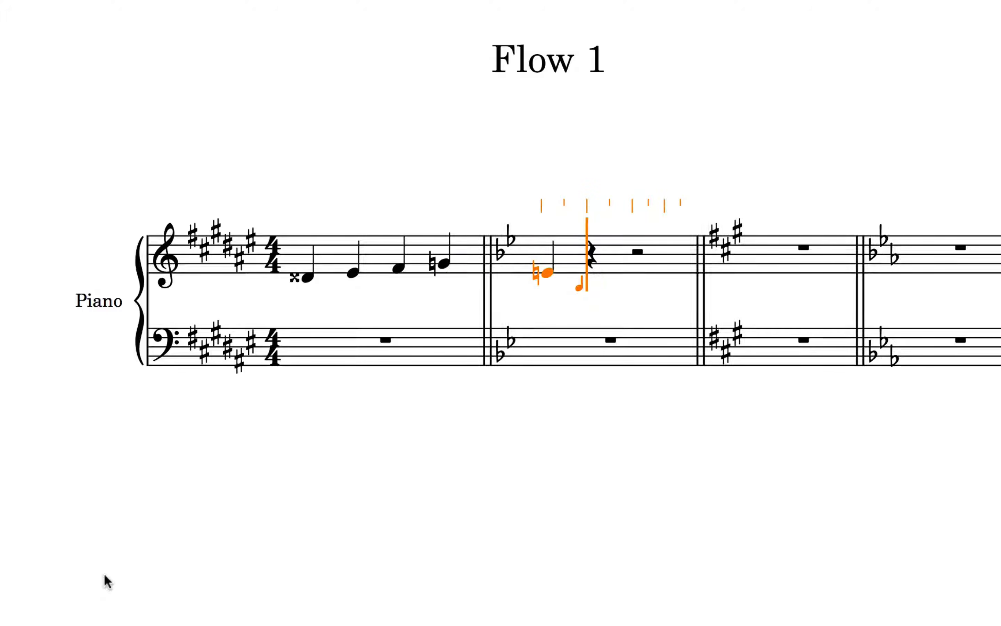
pyautogui.press('f')
pyautogui.press('f')
pyautogui.press('g')
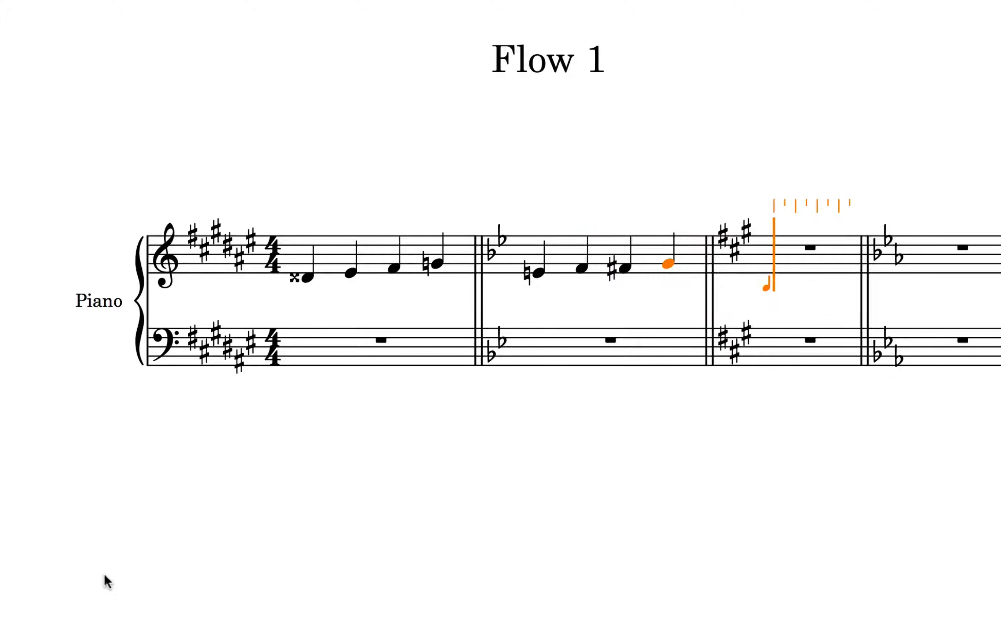
# - Fill the first bass bar with quarter-note thirds A♮–C♮, A♯–C♯, D♮–F♮ and C♯–E♮
pyautogui.hotkey('ctrl', 'Down')
pyautogui.hotkey('ctrl', 'Left')
pyautogui.hotkey('ctrl', 'Left')
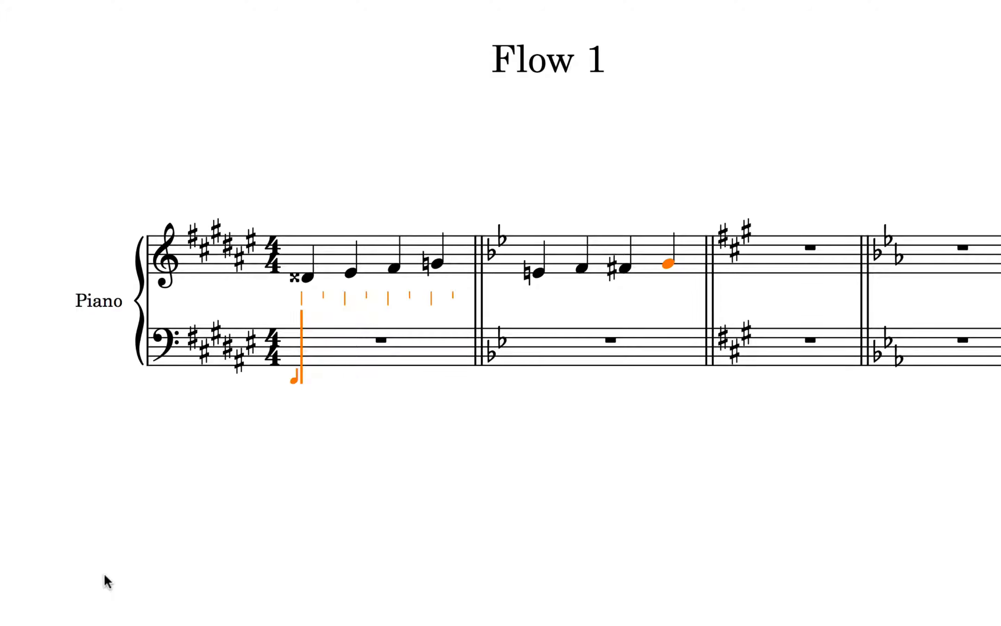
pyautogui.press('a')
pyautogui.press('c')
pyautogui.press('a')
pyautogui.press('c')
pyautogui.press('d')
pyautogui.press('f')
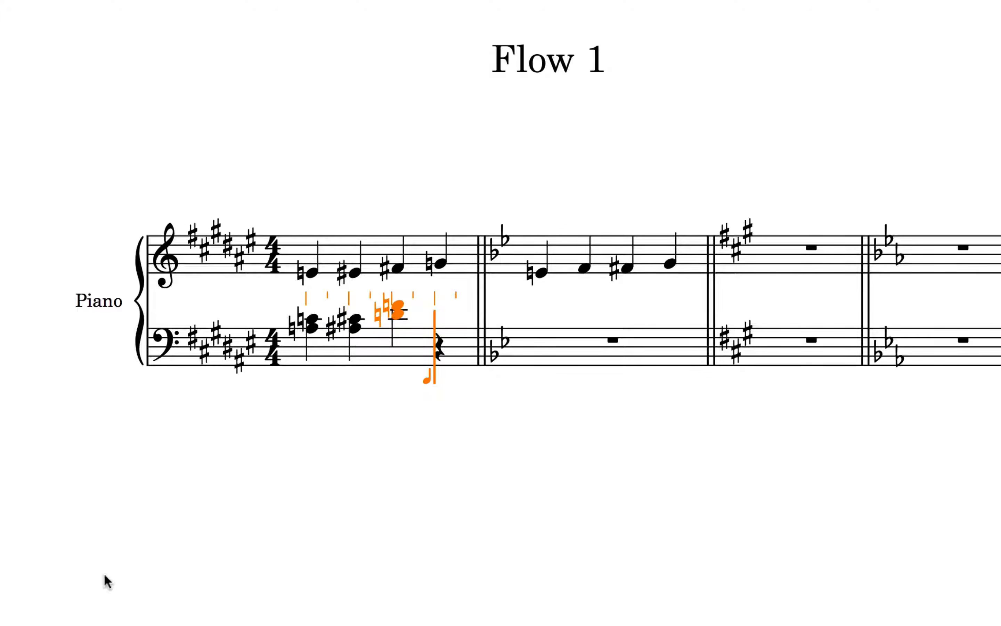
pyautogui.press('c')
pyautogui.press('e')
# - Enter quarter-note thirds B♭–D, B♭–D, E–G and D–F in the second bar of the bass staff
pyautogui.press('b')
pyautogui.press('d')
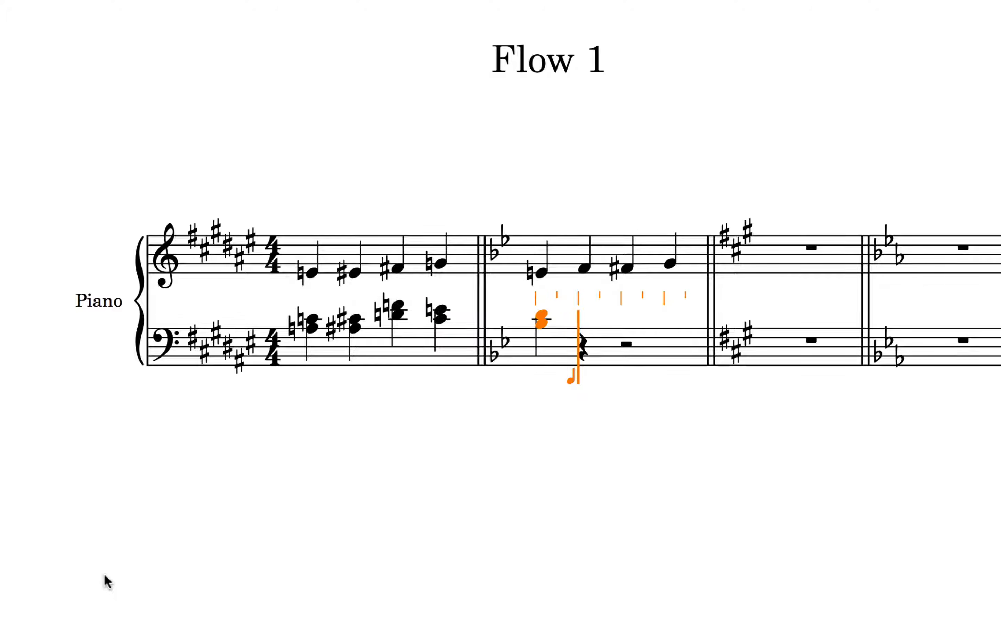
pyautogui.press('b')
pyautogui.press('d')
pyautogui.press('e')
pyautogui.press('g')
pyautogui.press('d')
pyautogui.press('f')
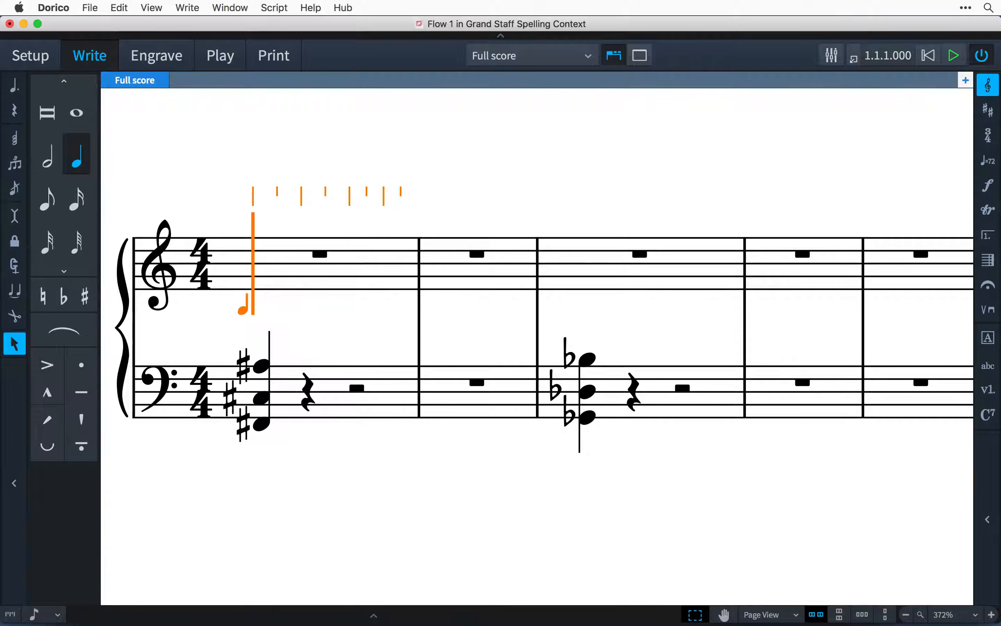
# - Enter treble quarter notes C♯, D♯, F♮ and F♯ above the sharp bass chord in bar 1
pyautogui.press('c')
pyautogui.press('d')
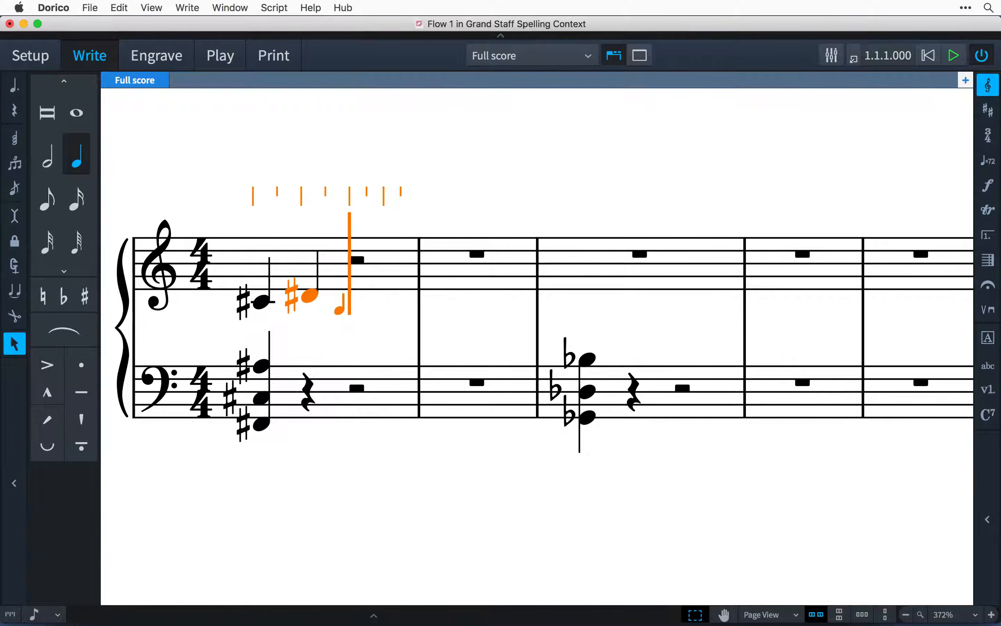
pyautogui.press('e')
pyautogui.press('f')
# - Enter treble quarter notes D♭, E♭, F and G above the flat bass chord in bar 3
pyautogui.press('super+Right')
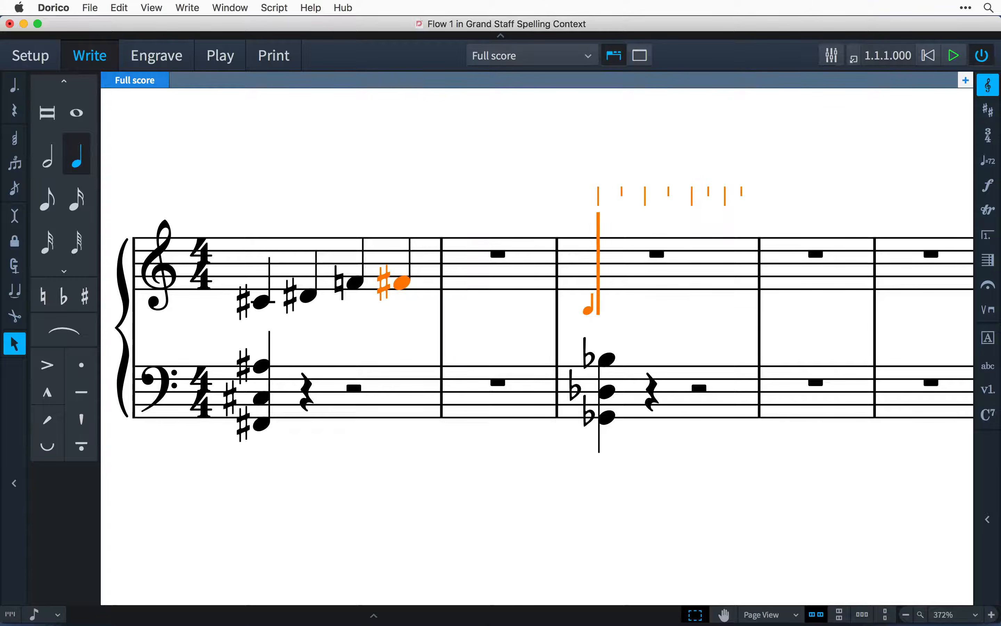
pyautogui.press('d')
pyautogui.press('e')
pyautogui.press('f')
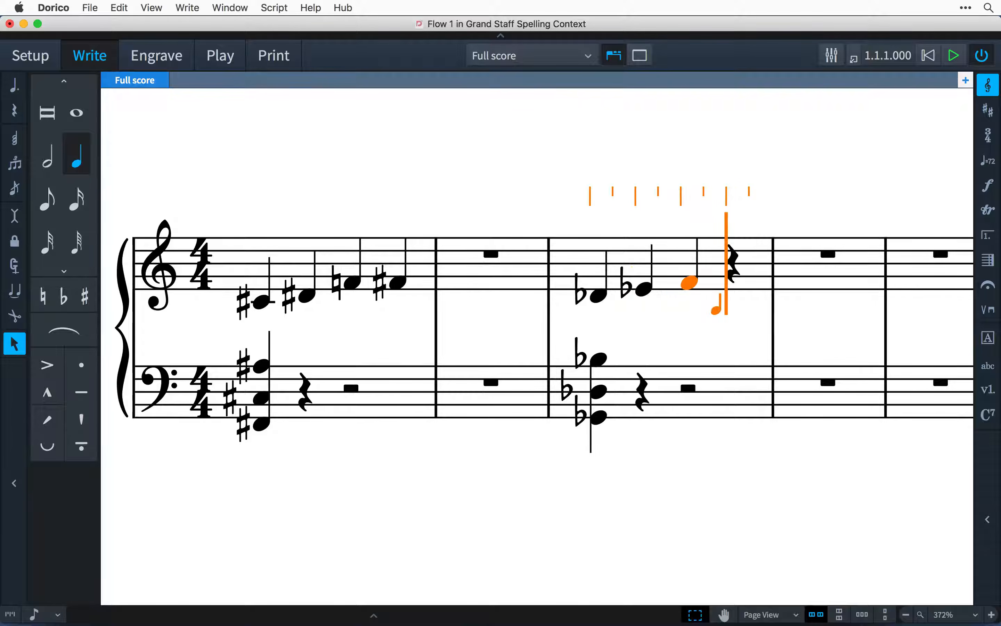
pyautogui.press('g')
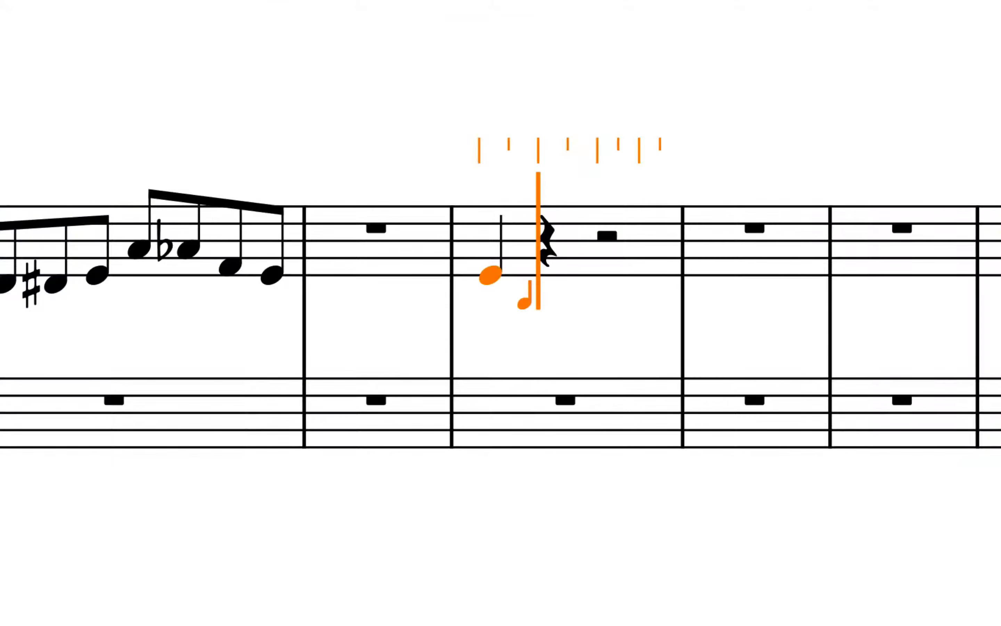
# - Enter a G quarter note after the E in the treble staff
pyautogui.press('g')
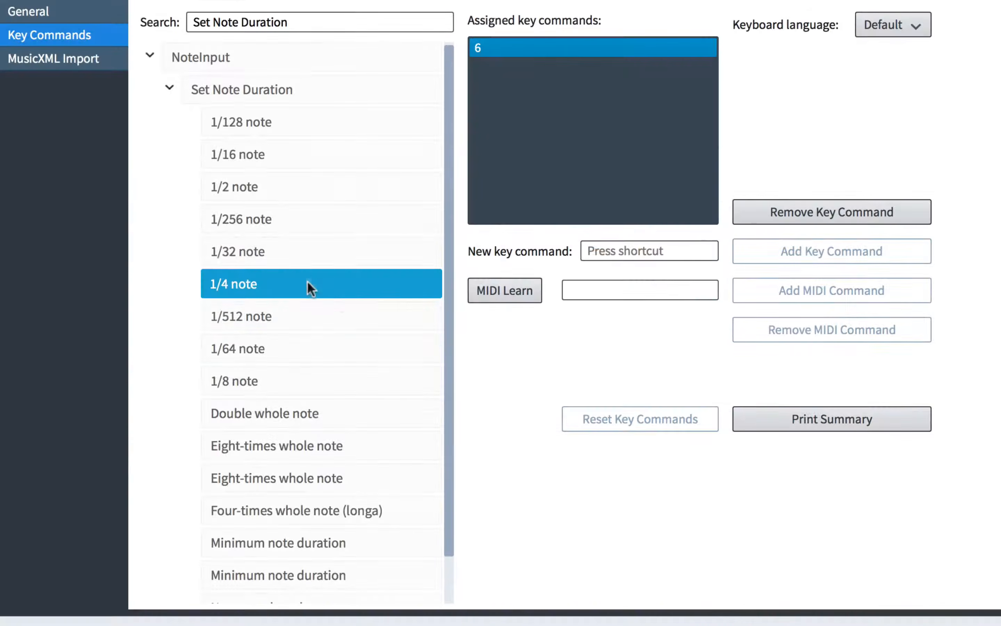
# - Learn NOTEON29 as the MIDI trigger for the 1/4 note duration and add it as a MIDI command
pyautogui.click(514, 291)
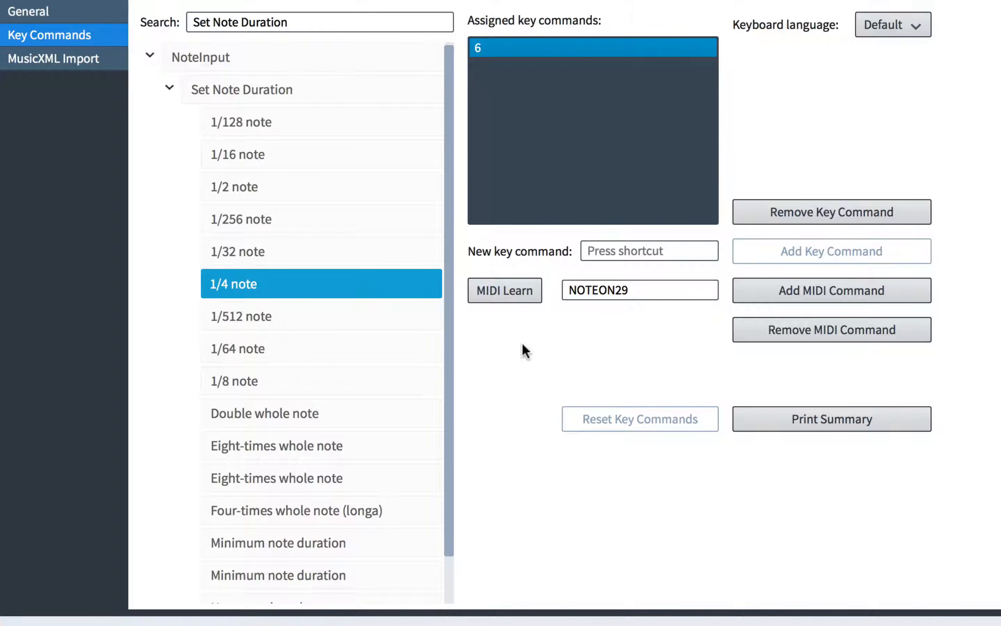
pyautogui.click(869, 278)
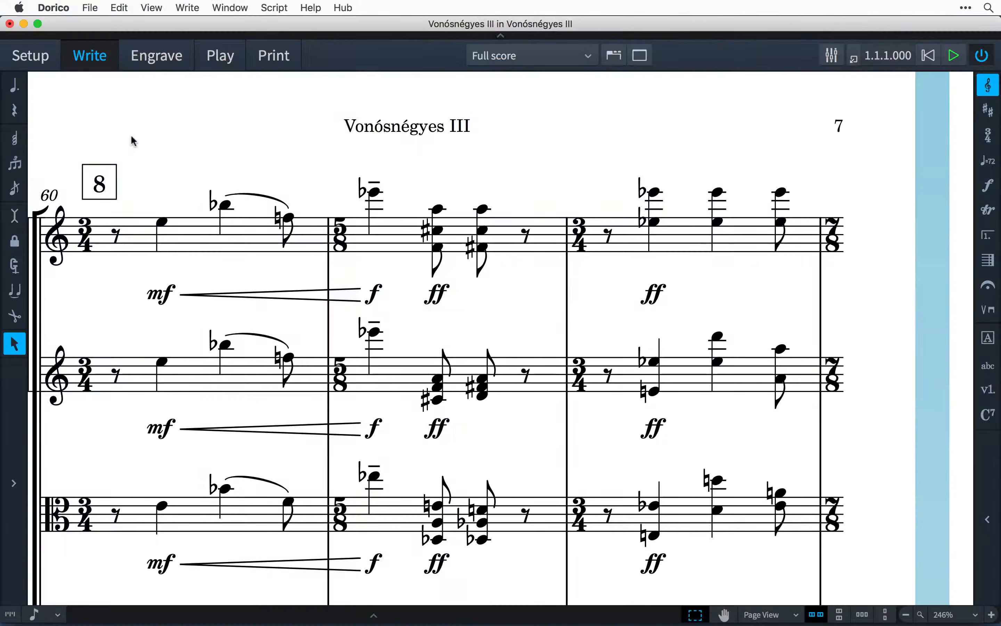
# - Select the passage from bar 60 across the three visible string staves and filter the selection to all dynamics
pyautogui.moveTo(132, 137); pyautogui.dragTo(847, 605)
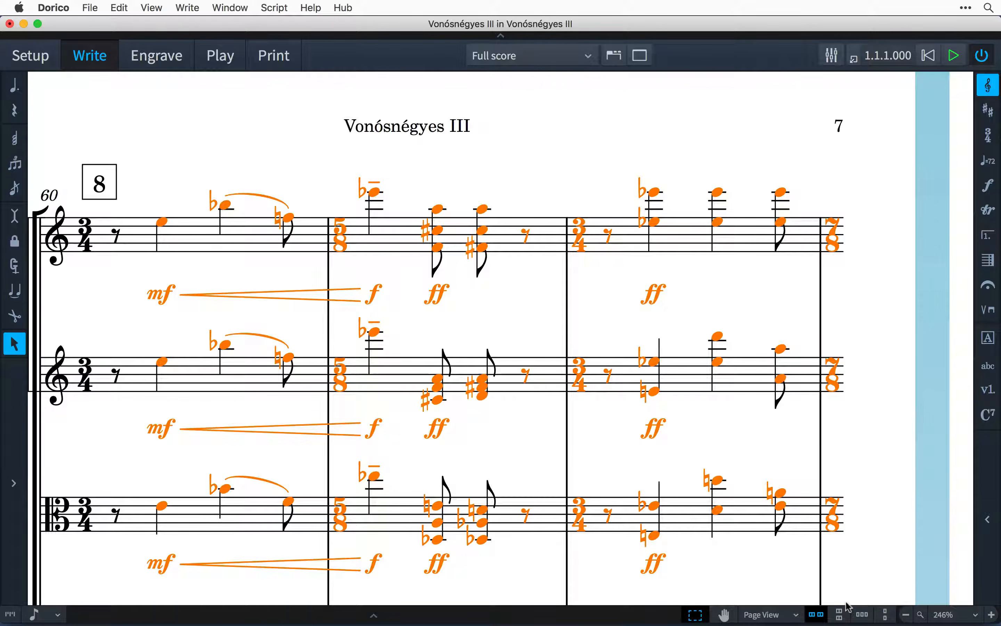
pyautogui.click(128, 9)
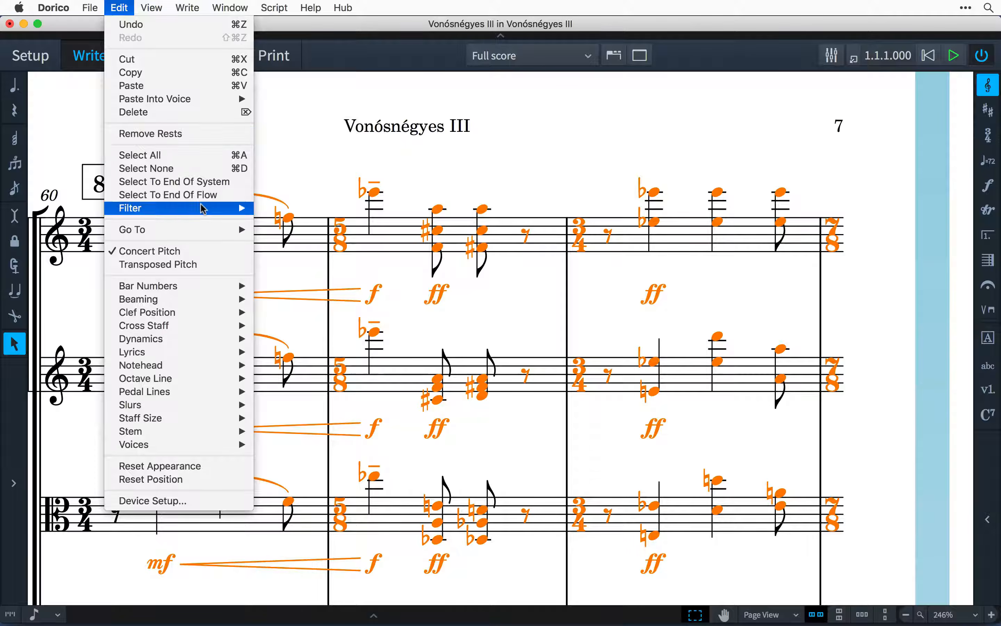
pyautogui.moveTo(238, 209)
pyautogui.click(283, 254)
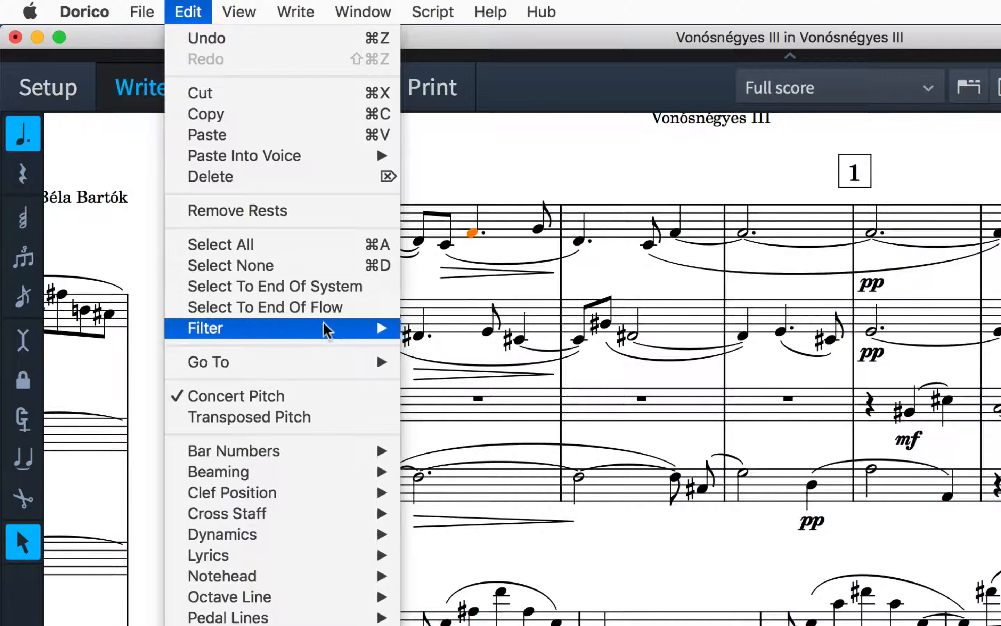
# - Filter the selected piano chords to their top notes and copy these into the violin staff from bar 1
pyautogui.moveTo(205, 211)
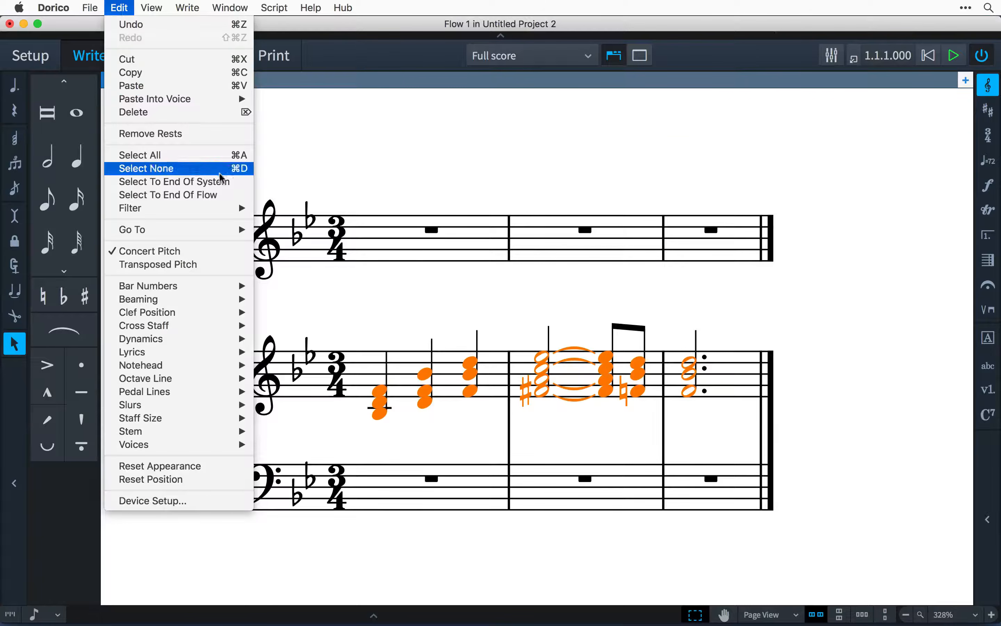
pyautogui.moveTo(228, 208)
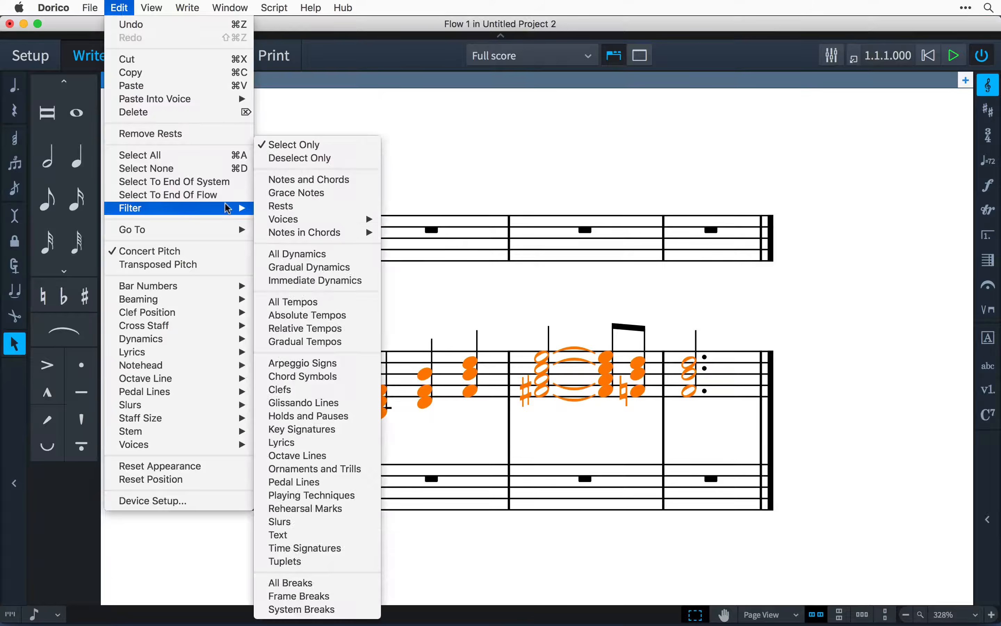
pyautogui.moveTo(352, 232)
pyautogui.click(414, 353)
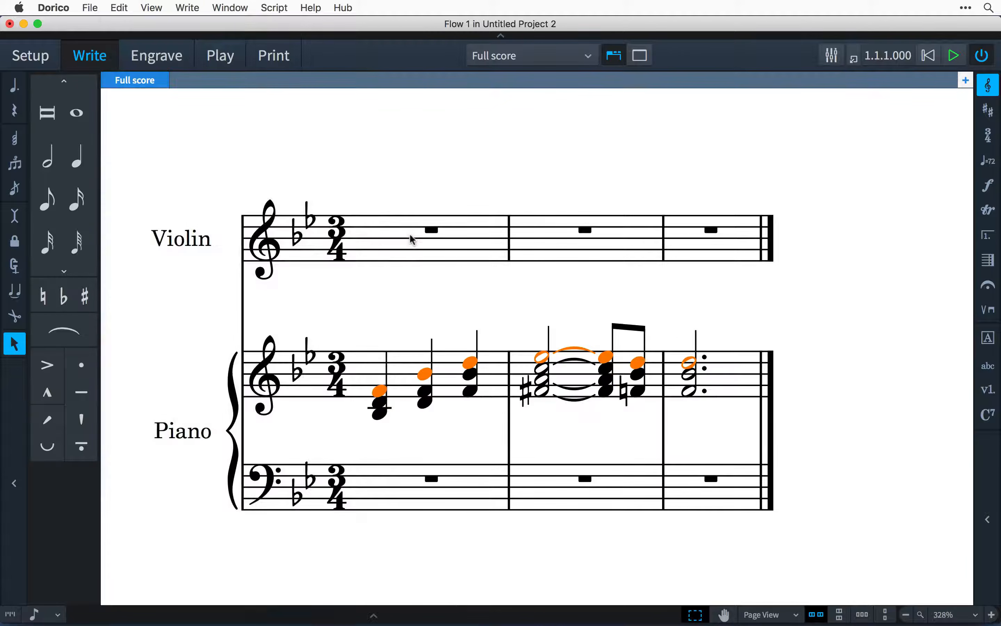
pyautogui.keyDown('alt'); pyautogui.click(372, 248); pyautogui.keyUp('alt')
# - Change the selected treble-staff notes to a new down-stem voice
pyautogui.click(366, 191)
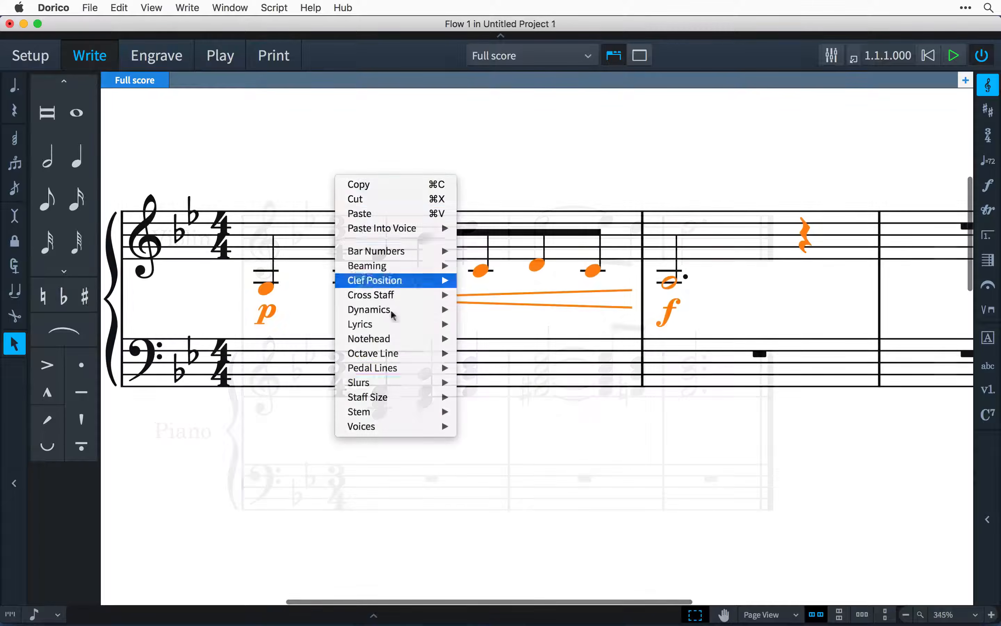
pyautogui.moveTo(421, 428)
pyautogui.moveTo(523, 480)
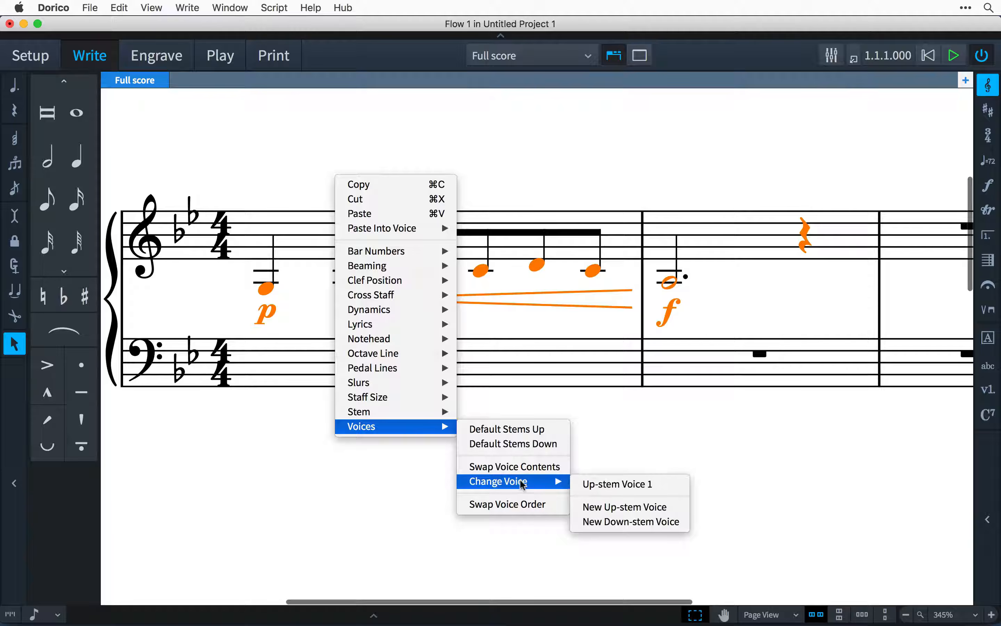
pyautogui.click(616, 521)
# - Enter an upper voice in the treble staff: half note E, quarter notes D and G, and a dotted half F♯ in bar 2
pyautogui.hotkey('shift', 'n')
pyautogui.press('6')
pyautogui.press('e')
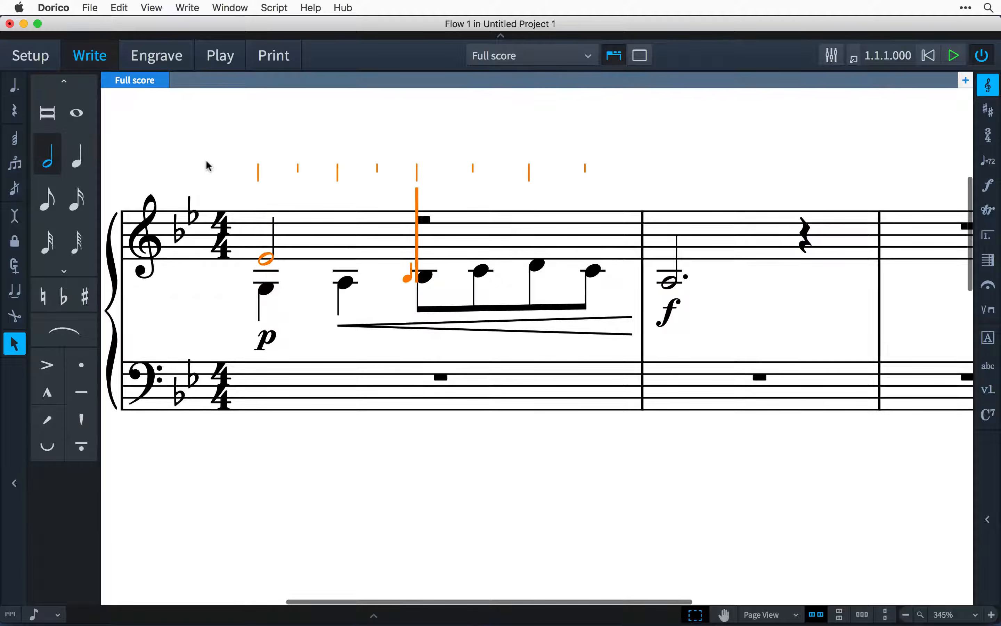
pyautogui.press('5')
pyautogui.press('d')
pyautogui.press('g')
pyautogui.press('6')
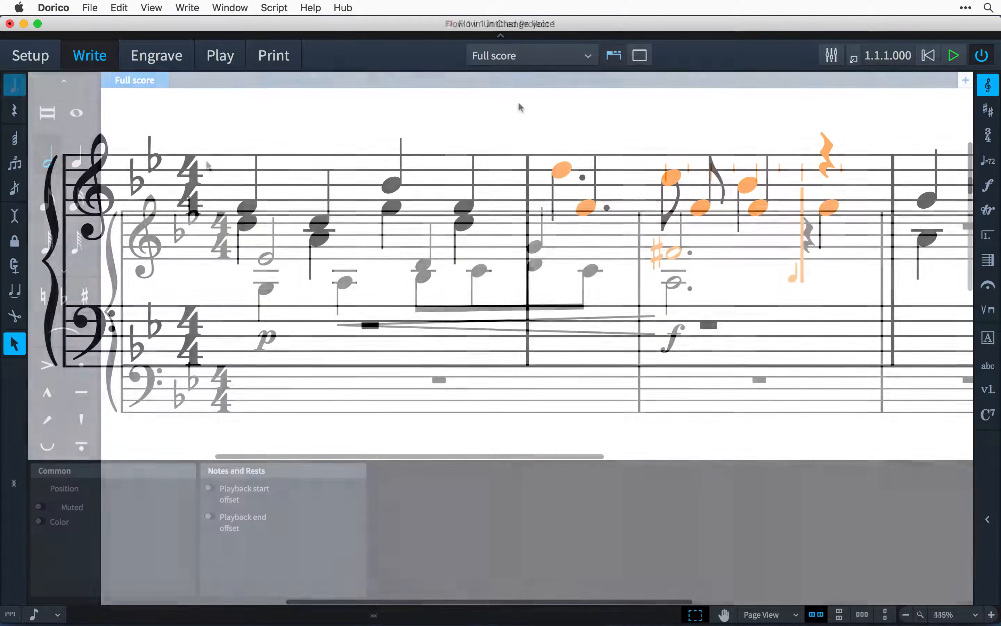
# - Swap the voice contents of the selected notes in the treble staff's second bar
pyautogui.rightClick(518, 101)
pyautogui.moveTo(608, 354)
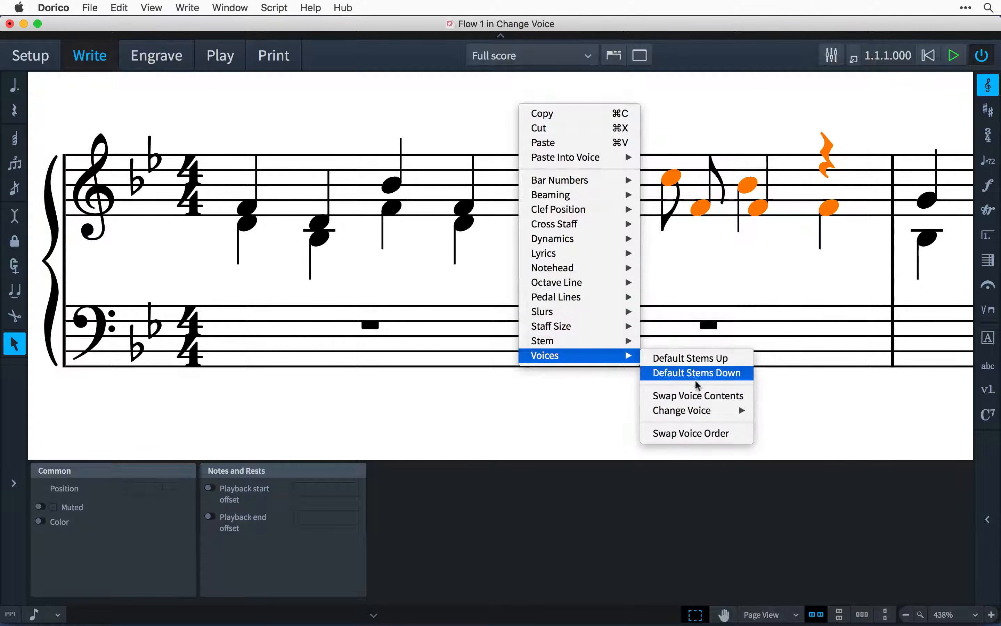
pyautogui.click(699, 398)
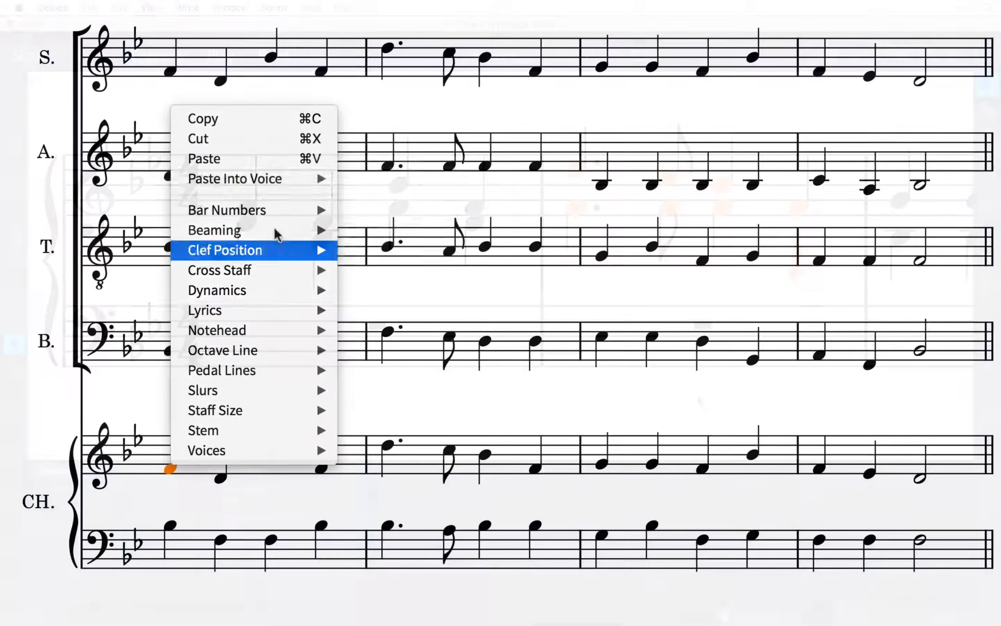
# - Paste the copied notes into a new down-stem voice from the first note of the CH. treble staff
pyautogui.moveTo(298, 184)
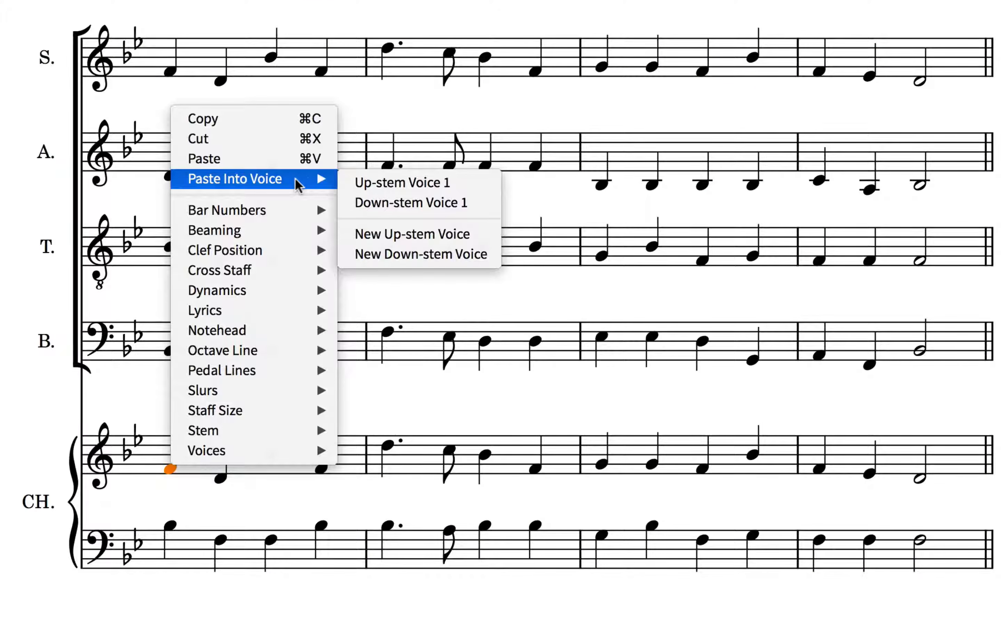
pyautogui.click(408, 256)
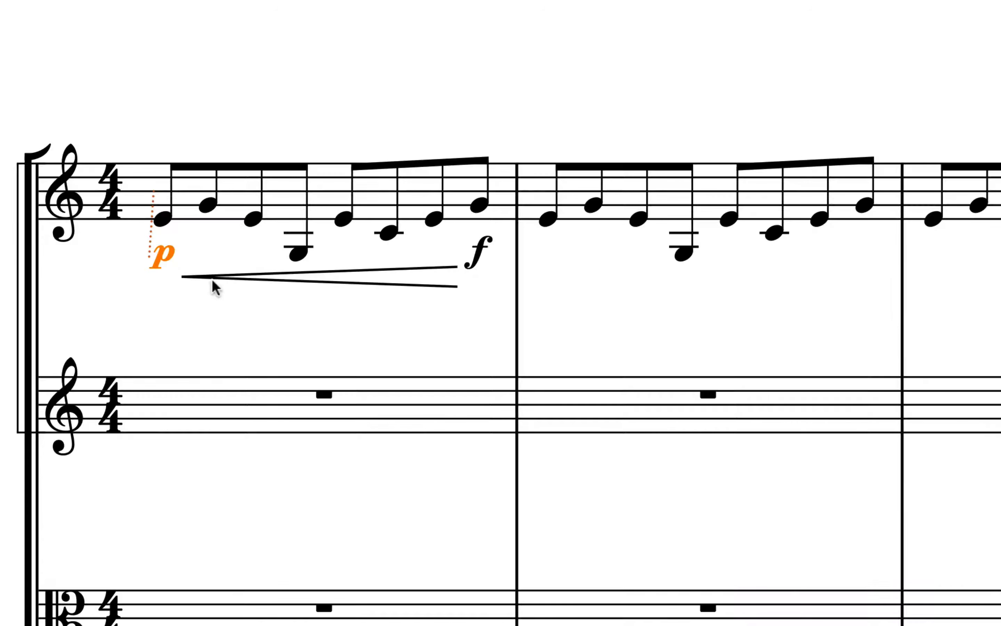
# - Group the p, crescendo hairpin and f beneath the top staff's first bar
pyautogui.keyDown('super'); pyautogui.click(220, 276); pyautogui.keyUp('super')
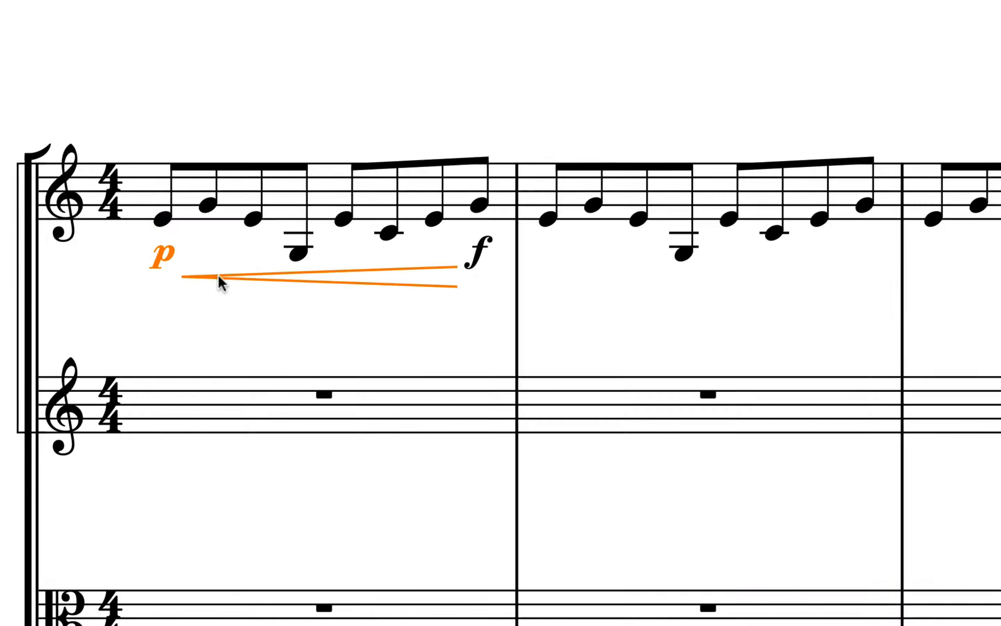
pyautogui.rightClick(474, 258)
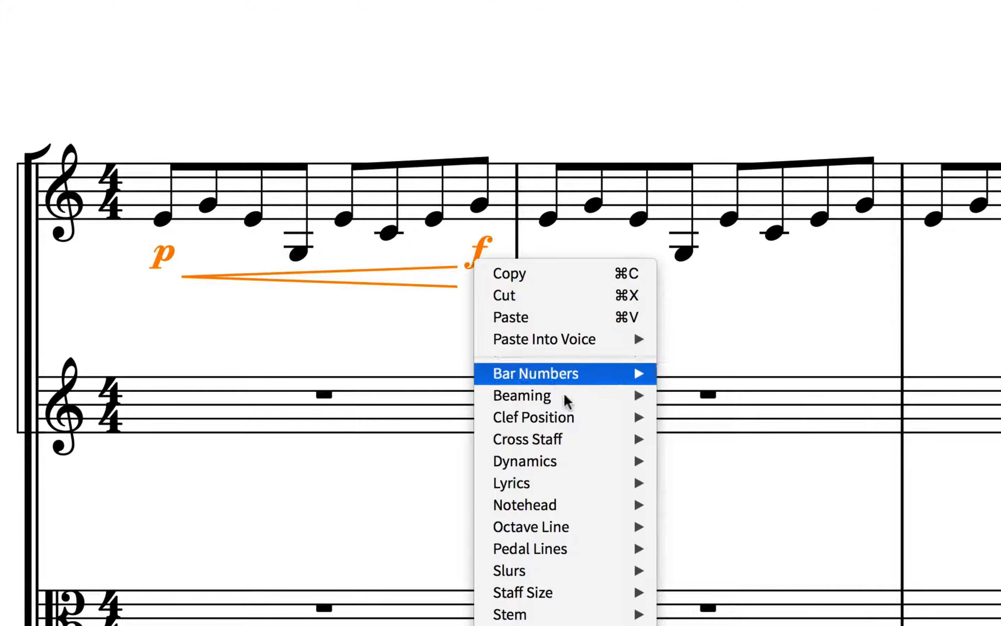
pyautogui.moveTo(592, 462)
pyautogui.click(692, 468)
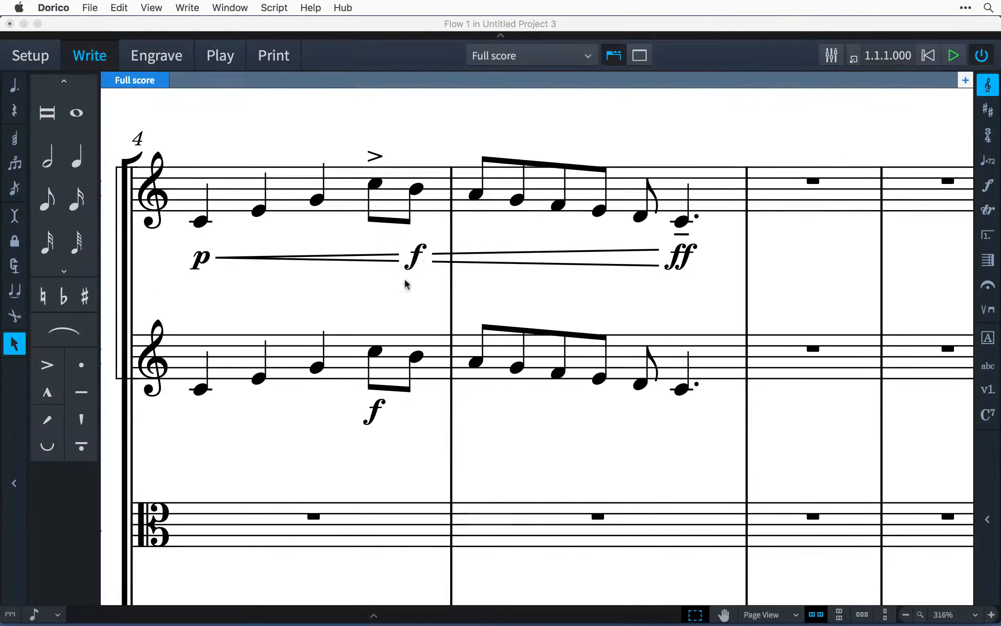
# - Move the middle f of the top staff's crescendo forward to the G in bar 5 and back to the accented C in bar 4
pyautogui.click(417, 257)
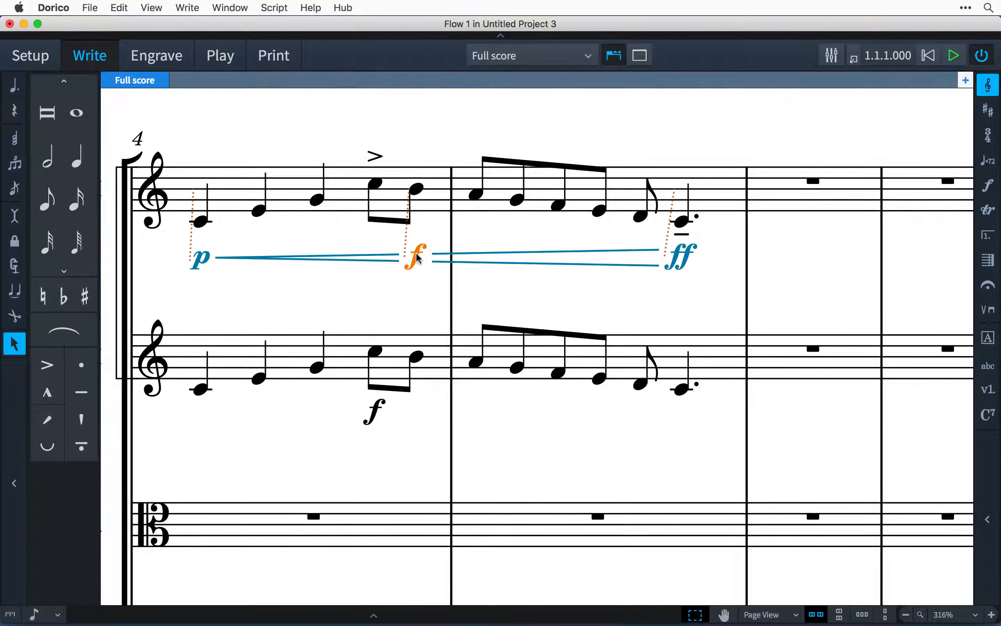
pyautogui.hotkey('alt', 'Right')
pyautogui.hotkey('alt', 'Right')
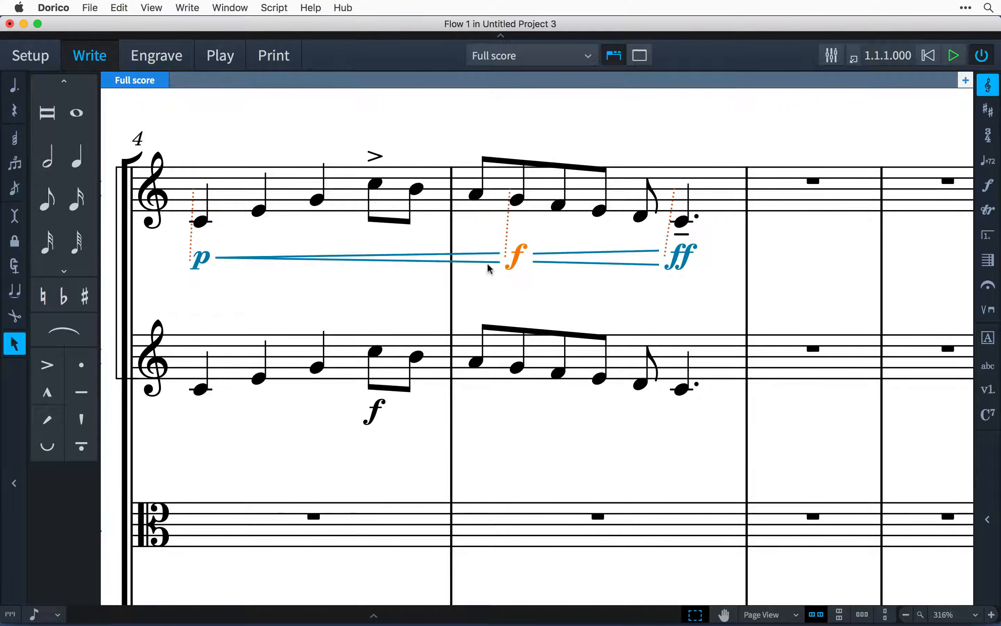
pyautogui.hotkey('alt', 'Left')
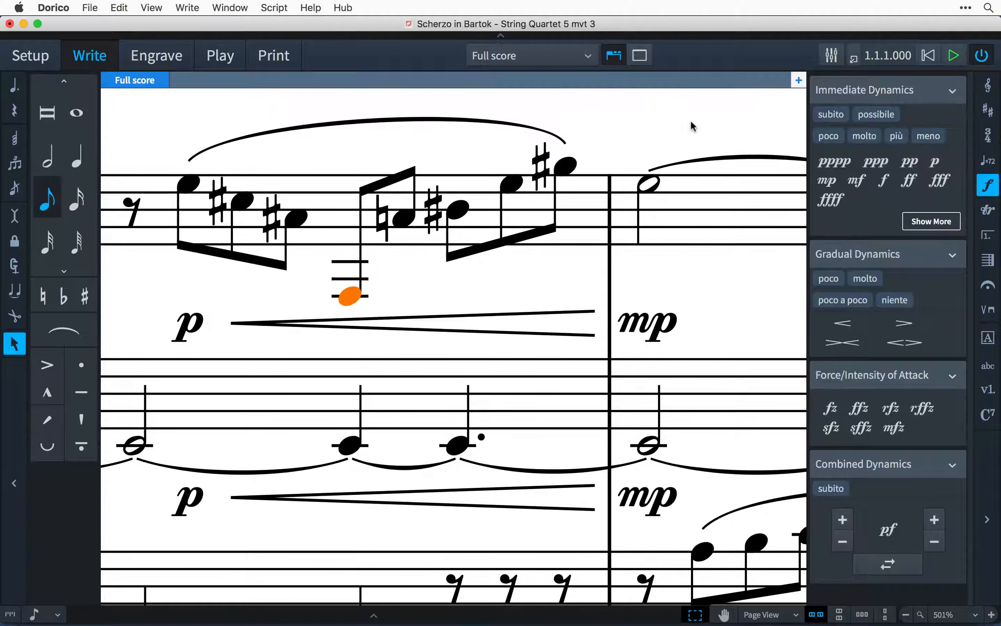
# - Lower the selected low eighth note in the upper staff to C♮ and raise it again by three steps
pyautogui.hotkey('alt', 'Down')
pyautogui.hotkey('alt', 'Down')
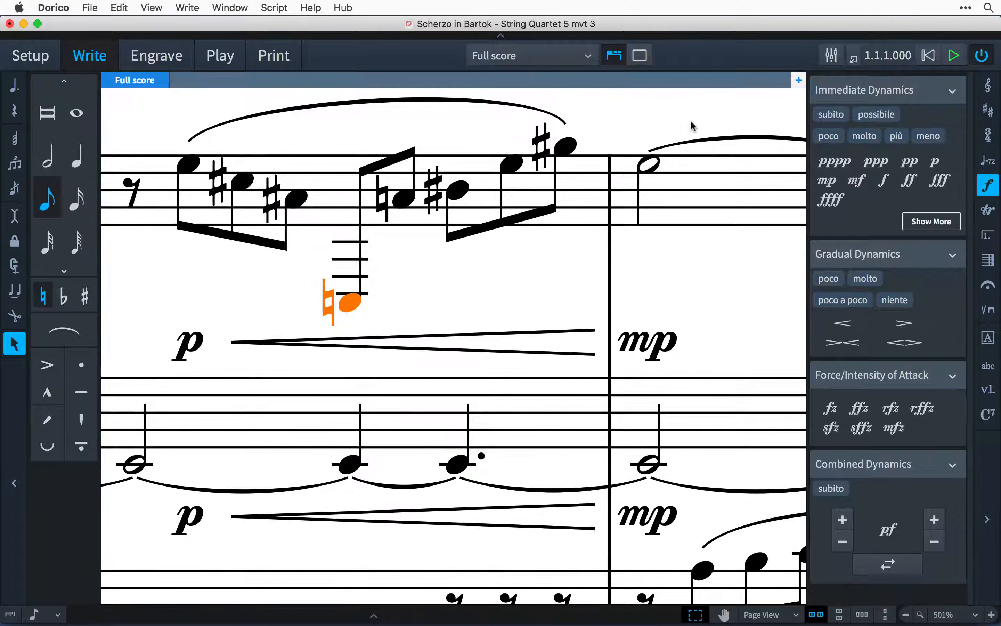
pyautogui.hotkey('alt', 'Up')
pyautogui.hotkey('alt', 'Up')
pyautogui.hotkey('alt', 'Up')
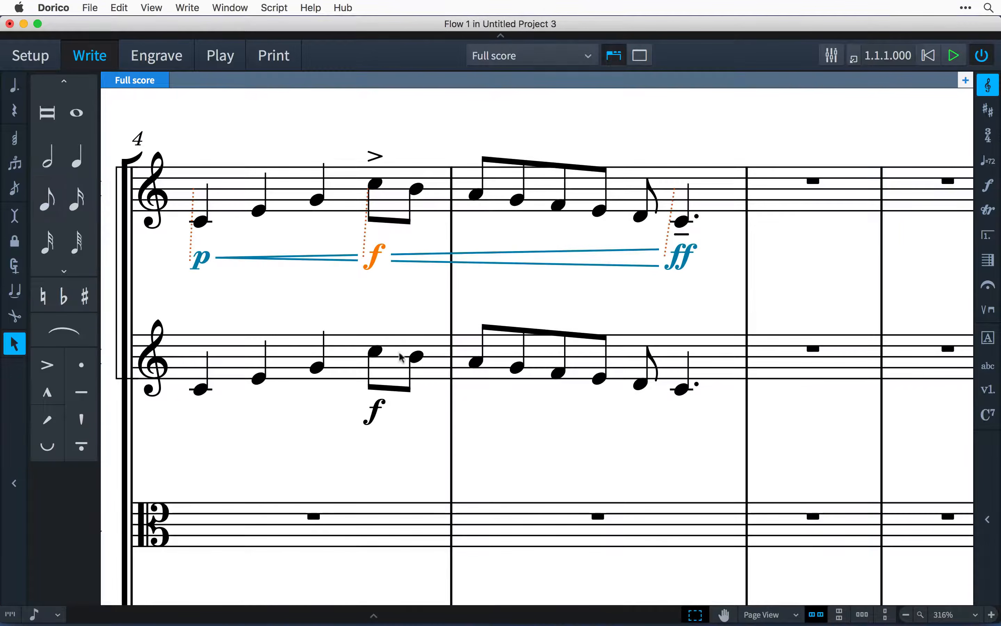
# - Add a diminuendo to p from the f across the second staff's descending eighth notes, and select its grouped dynamics in turn
pyautogui.click(411, 431)
pyautogui.moveTo(359, 302); pyautogui.dragTo(655, 451)
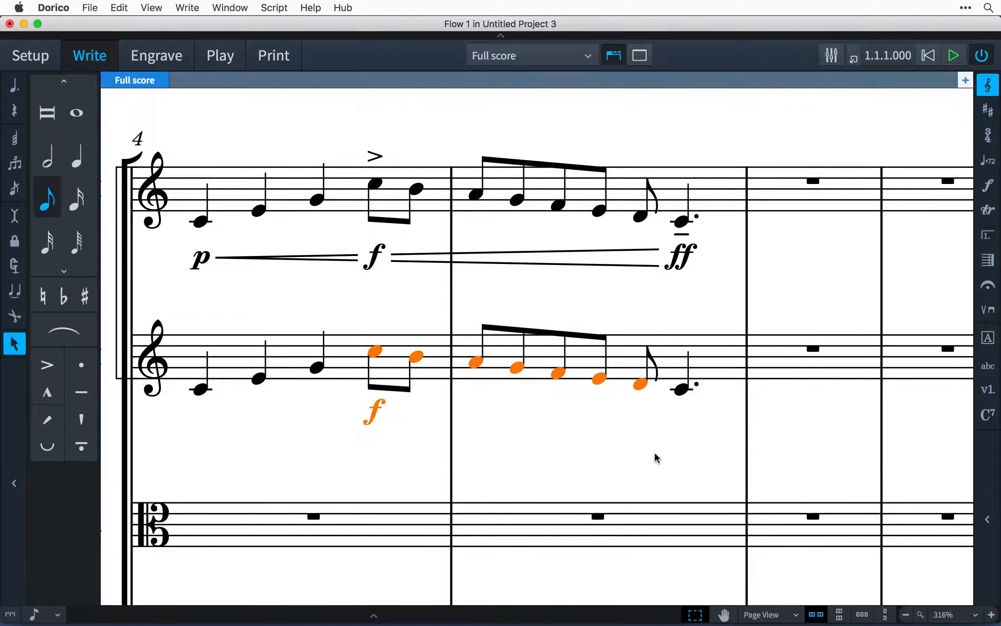
pyautogui.hotkey('shift', 'd')
pyautogui.write('>p')
pyautogui.press('Return')
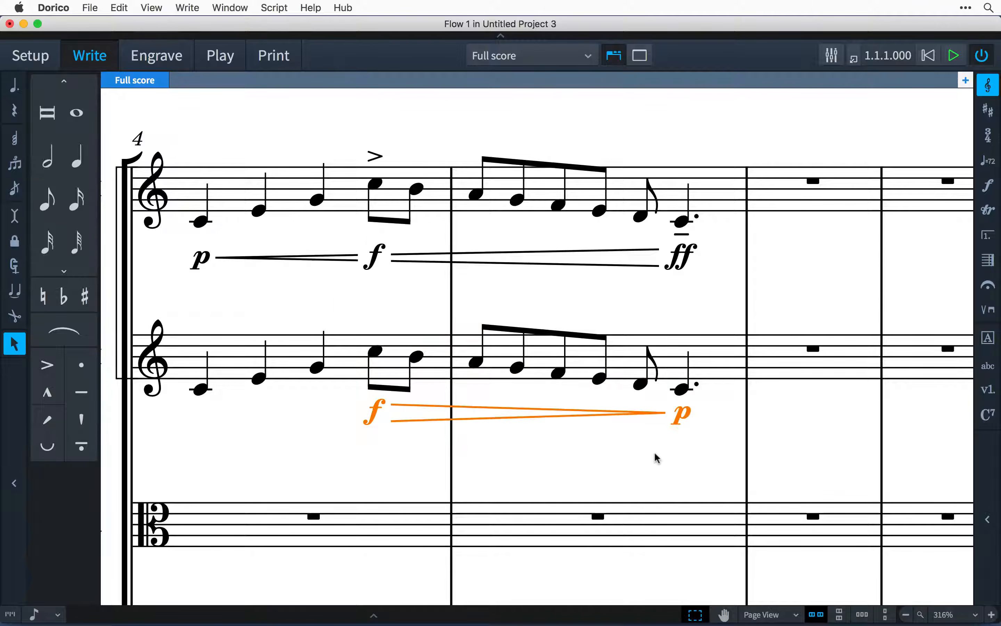
pyautogui.click(459, 413)
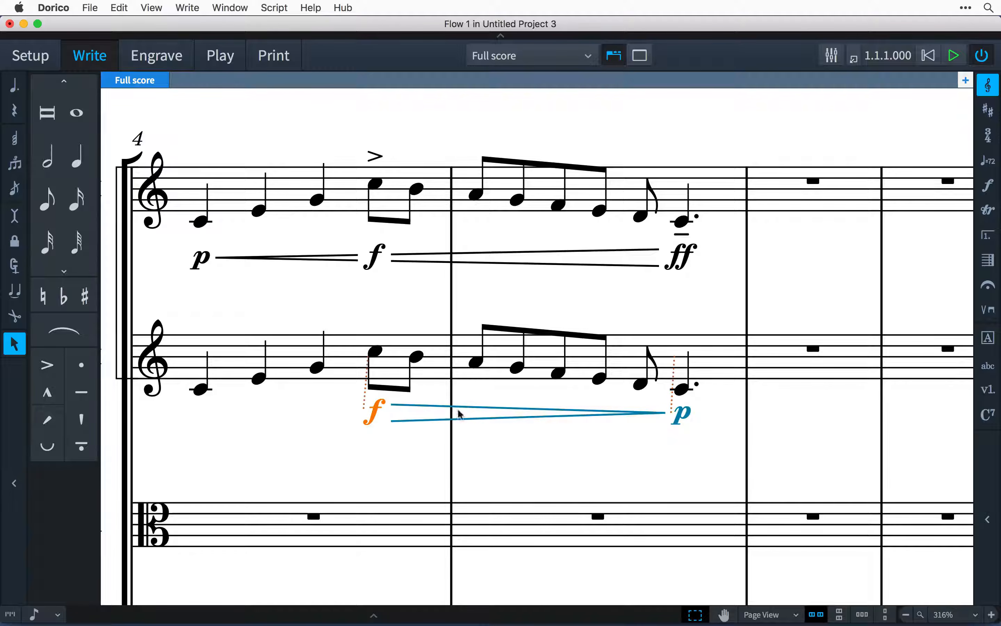
pyautogui.click(532, 415)
pyautogui.click(681, 417)
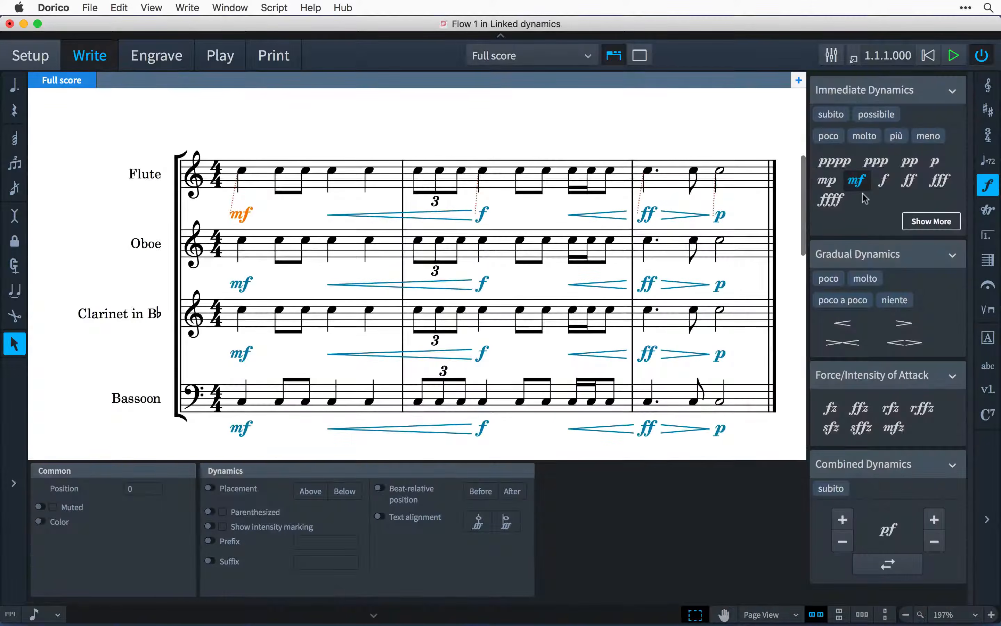
# - Change the flute's linked opening mf to ff and its linked f in bar 2 to p
pyautogui.click(908, 182)
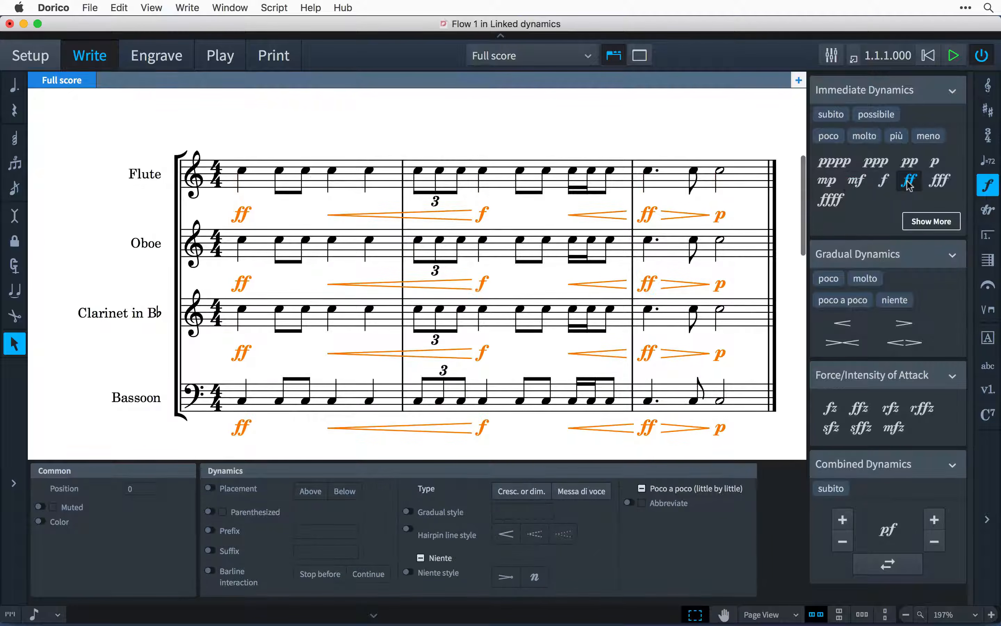
pyautogui.click(485, 215)
pyautogui.click(934, 161)
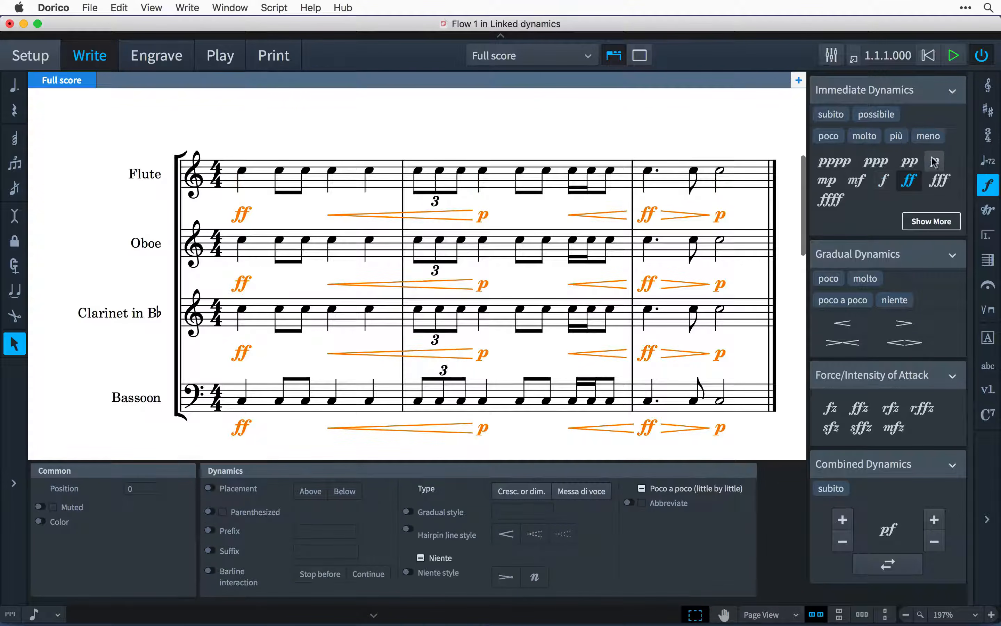
# - Change the flute's linked ff in bar 3 to fff and turn its first crescendo hairpin into a diminuendo
pyautogui.click(649, 214)
pyautogui.hotkey('shift', 'd')
pyautogui.write('fff')
pyautogui.press('Return')
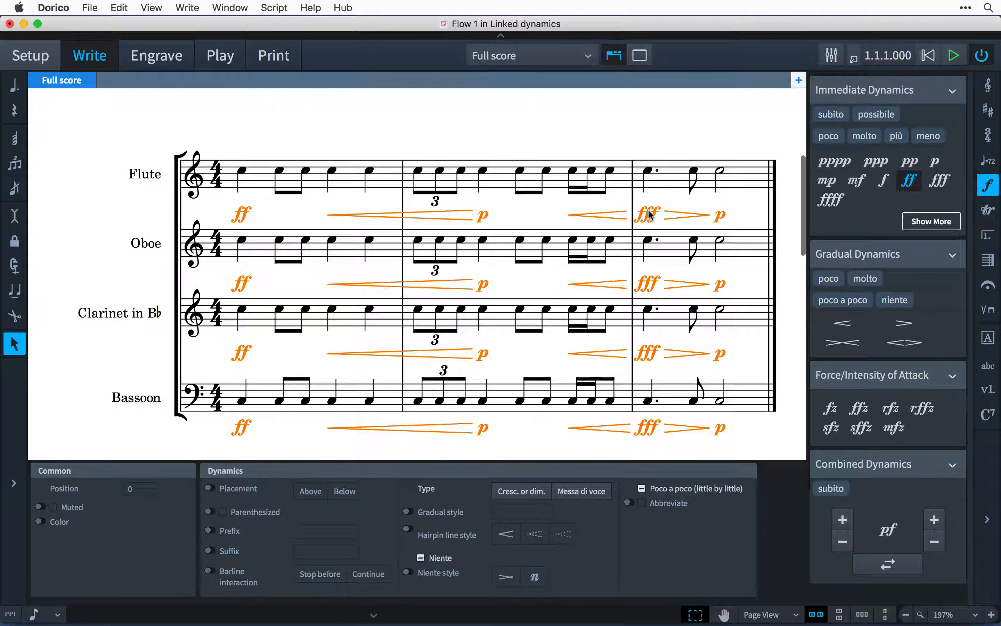
pyautogui.click(430, 218)
# - Set the gradual style of the bassoon's linked diminuendo to the dotted text style cresc.... and add the molto modifier
pyautogui.click(449, 422)
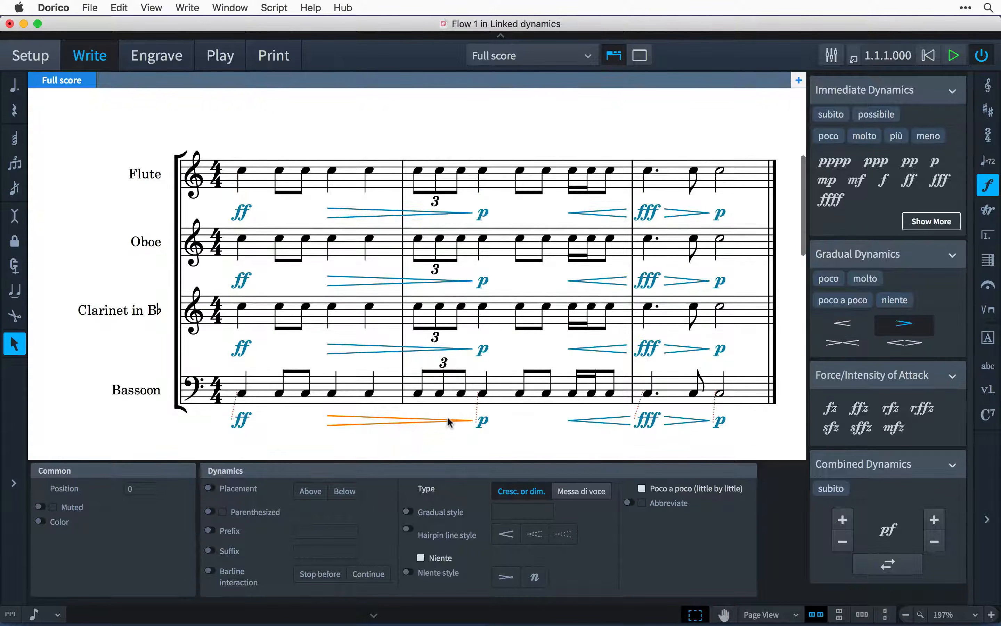
pyautogui.click(409, 513)
pyautogui.click(523, 512)
pyautogui.click(517, 545)
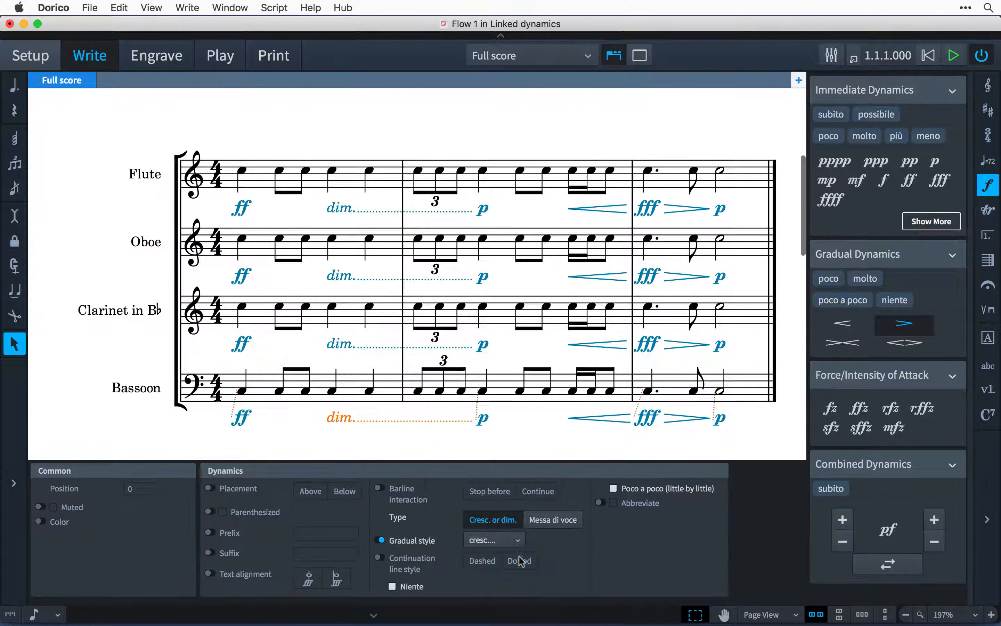
pyautogui.click(871, 278)
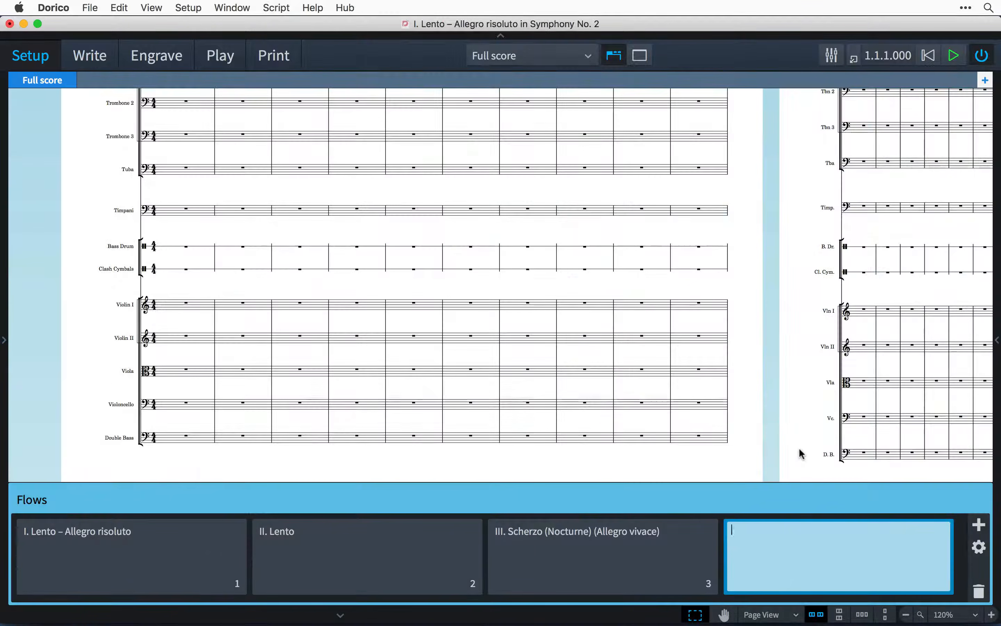
# - Name the fourth flow "IV. Andante con moto – Maestoso alla marcia"
pyautogui.write('IV. Andante co')
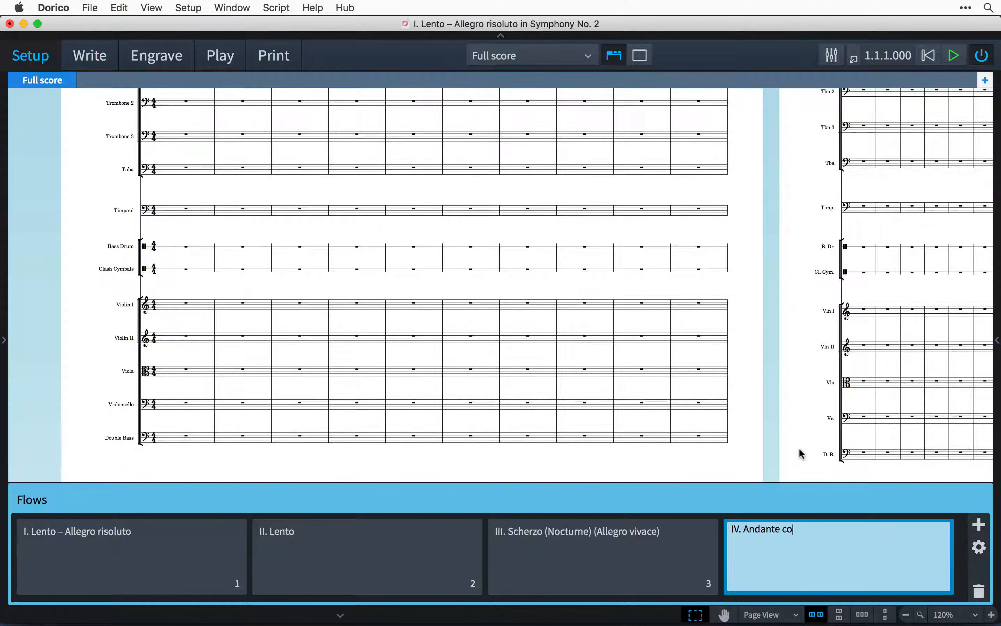
pyautogui.write('n moto – Maestoso')
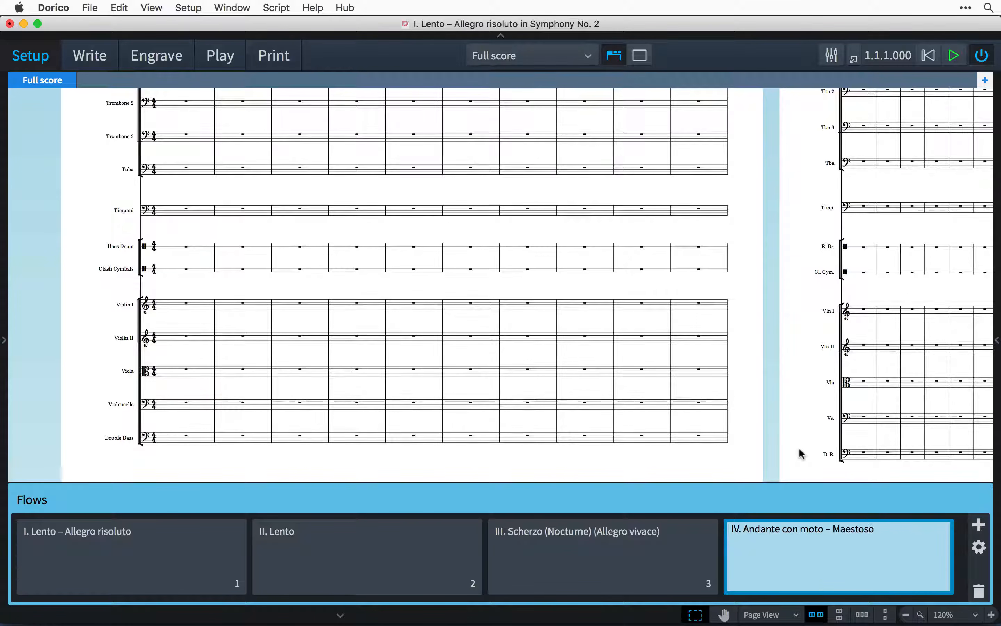
pyautogui.write(' alla marcia')
pyautogui.press('Return')
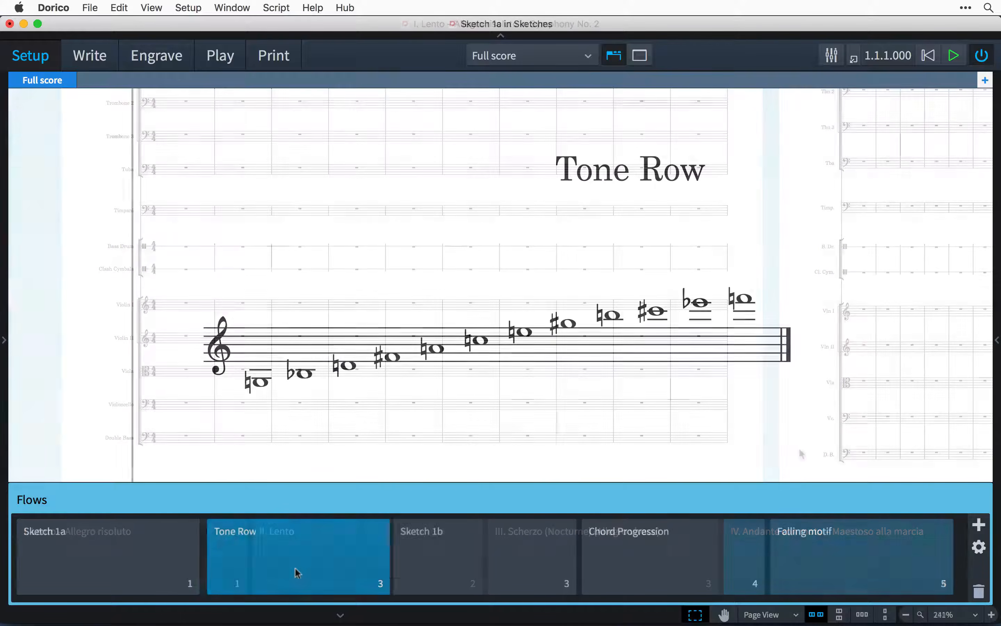
# - Reorder the flows by moving Tone Row to the place after Sketch 1b
pyautogui.moveTo(290, 570); pyautogui.dragTo(476, 586)
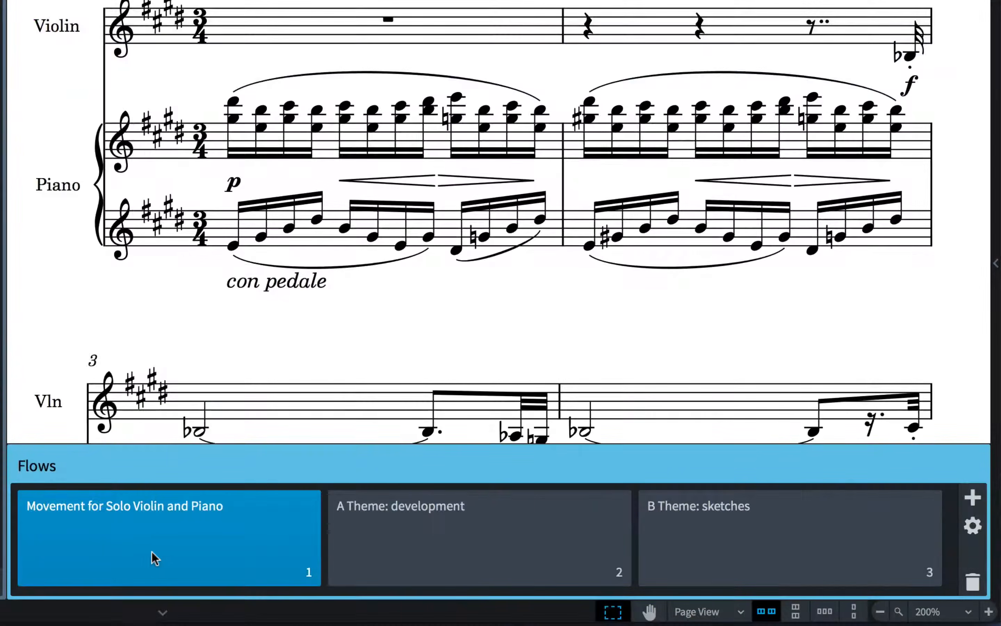
# - Duplicate the first flow and rename the copy "Movement for Solo Violin and Piano (change of key)"
pyautogui.rightClick(157, 554)
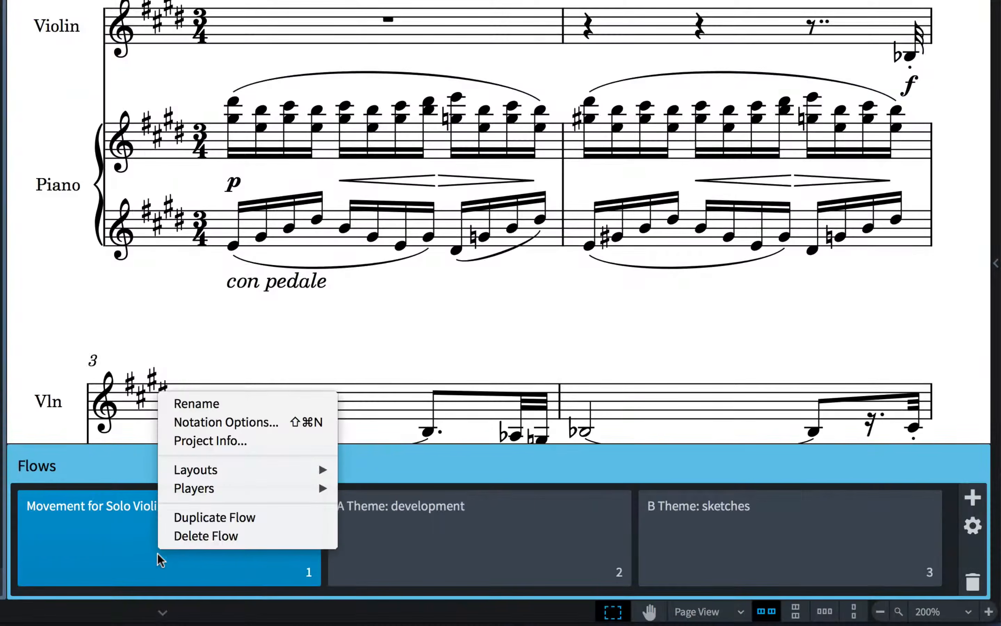
pyautogui.click(211, 523)
pyautogui.doubleClick(425, 507)
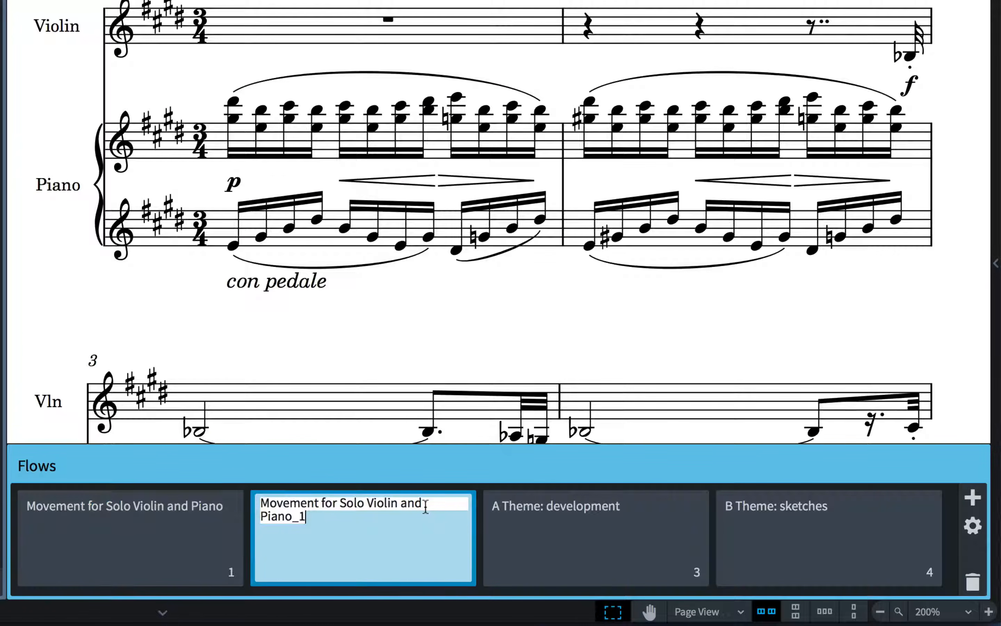
pyautogui.press('BackSpace')
pyautogui.press('BackSpace')
pyautogui.write('(change of key')
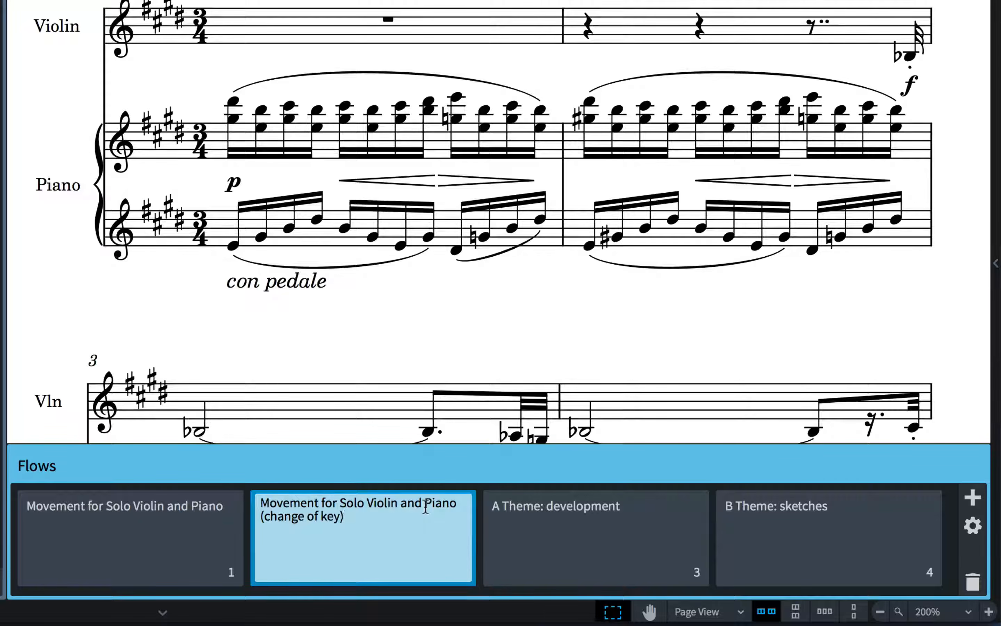
pyautogui.press('Return')
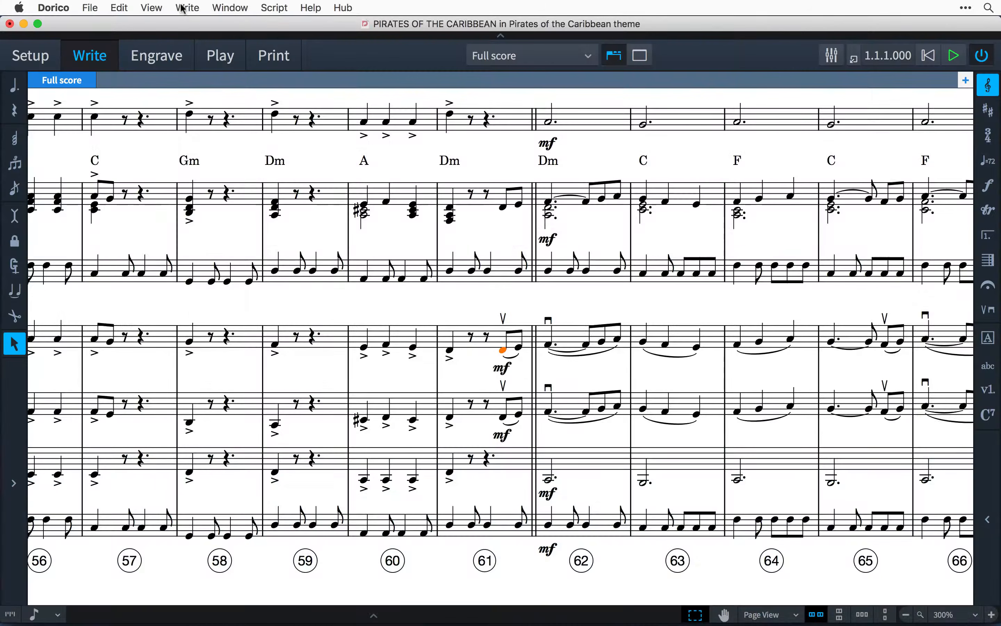
# - Split the flow at the selected upbeat note at the end of bar 61
pyautogui.click(183, 7)
pyautogui.click(286, 404)
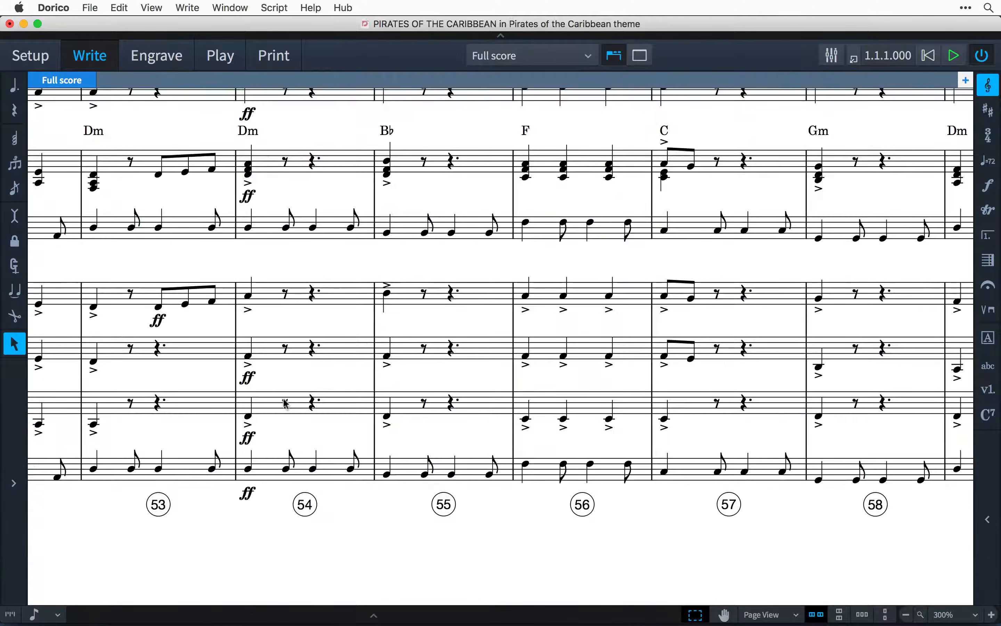
pyautogui.hscroll(20, 688, 355)
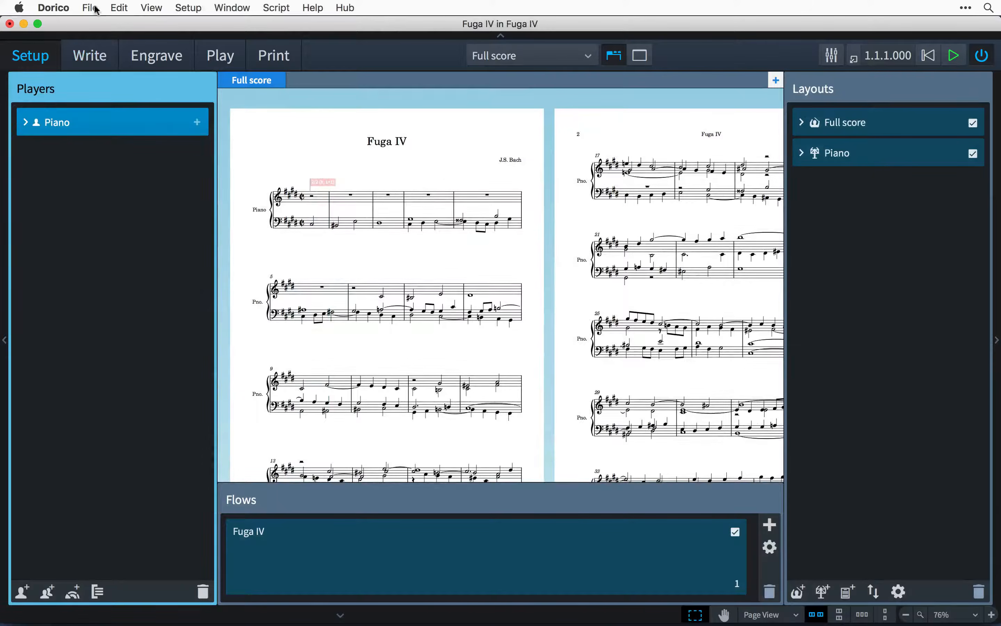
# - Import the MusicXML file "Bach - Fugue XVI.xml" as a flow, merging with existing players where possible
pyautogui.click(95, 9)
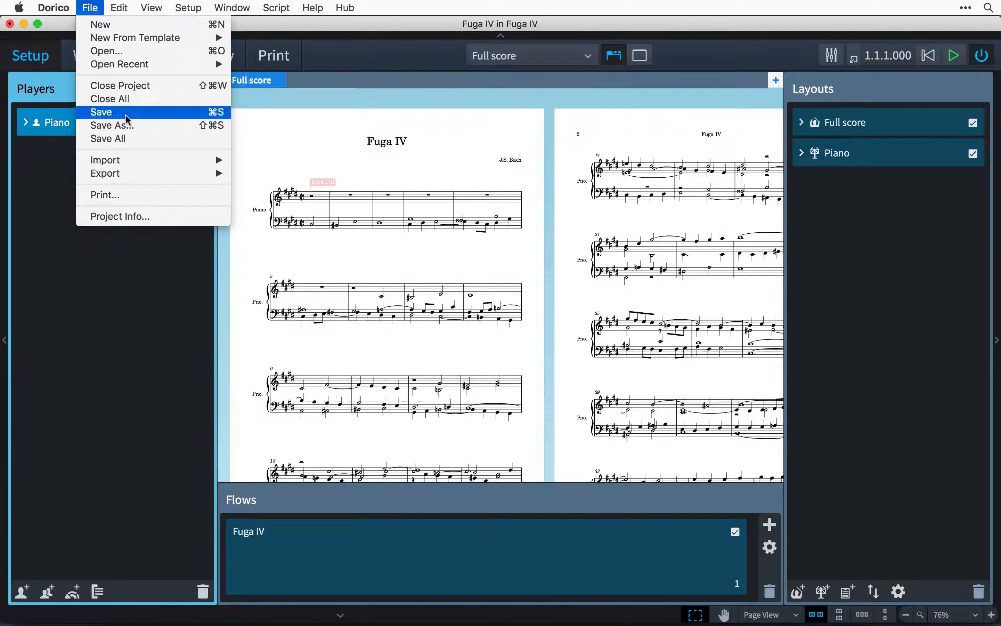
pyautogui.moveTo(146, 163)
pyautogui.click(286, 187)
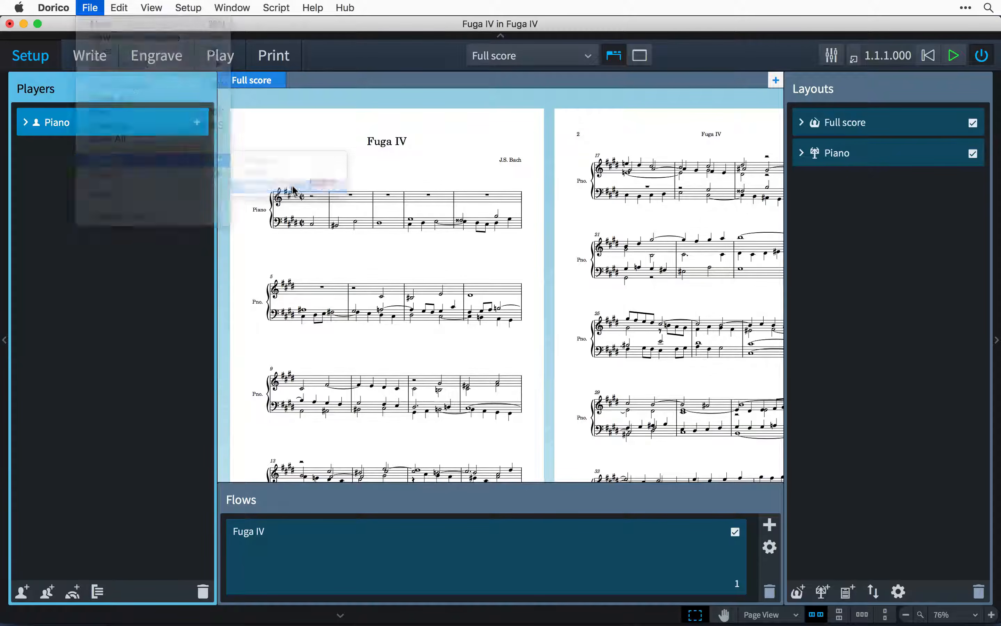
pyautogui.doubleClick(424, 256)
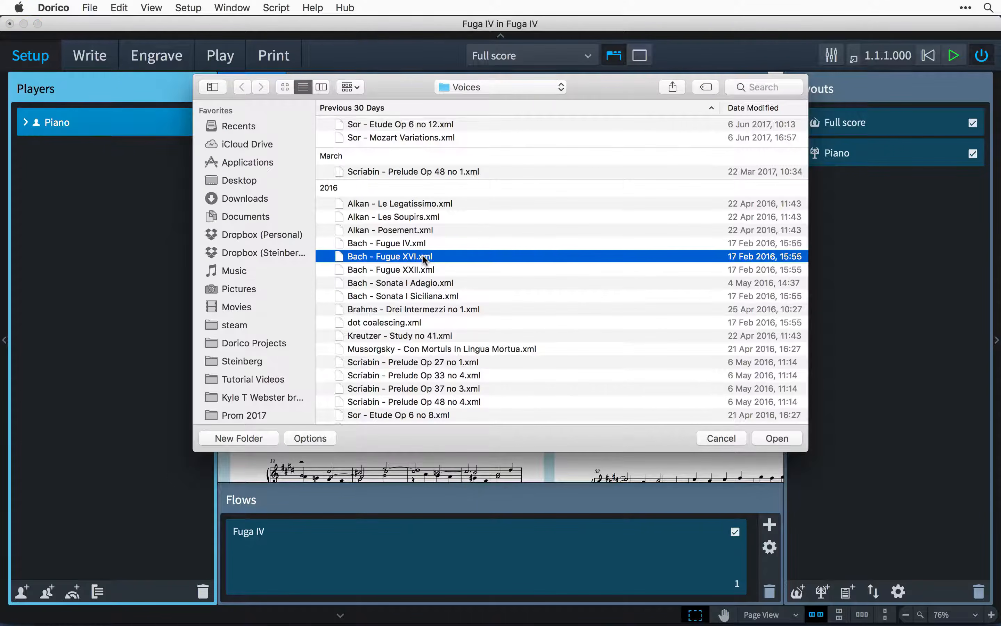
pyautogui.click(513, 205)
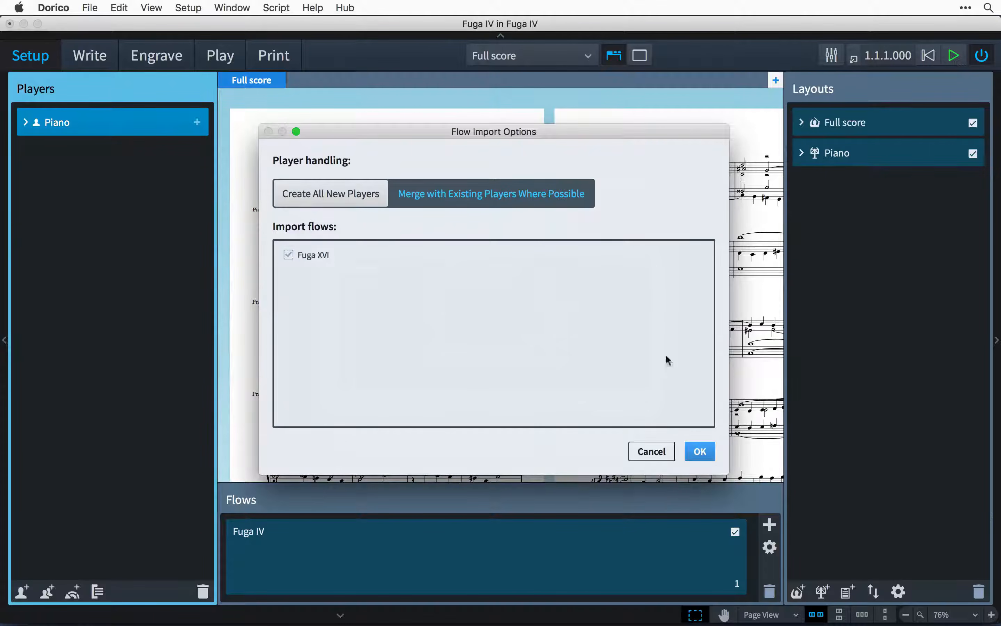
pyautogui.click(700, 452)
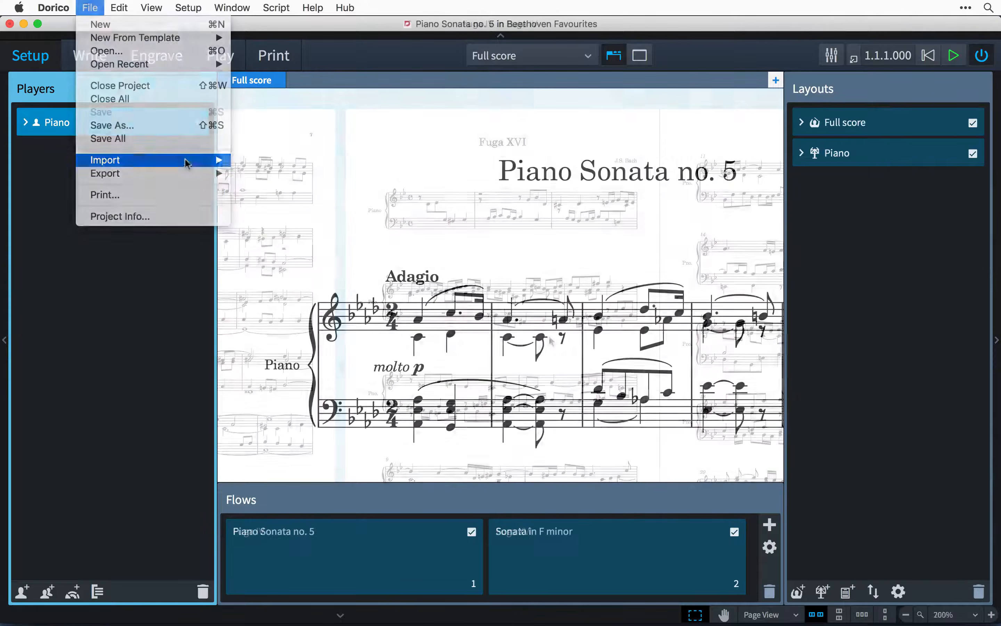
# - Import the flows from "Diabelli Variations.dorico", merging with existing players where possible
pyautogui.click(271, 161)
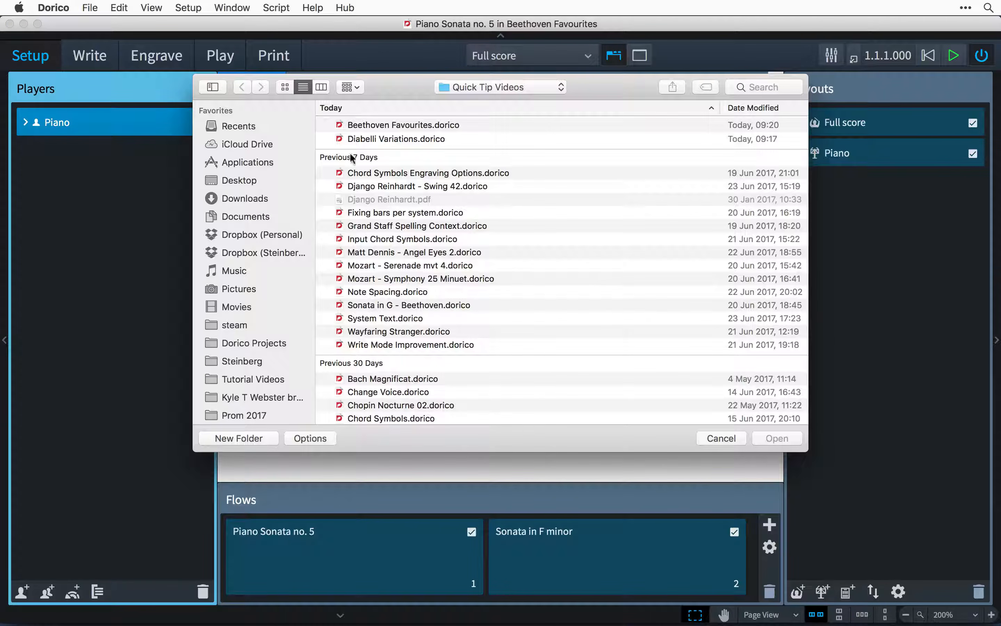
pyautogui.click(378, 140)
pyautogui.doubleClick(378, 140)
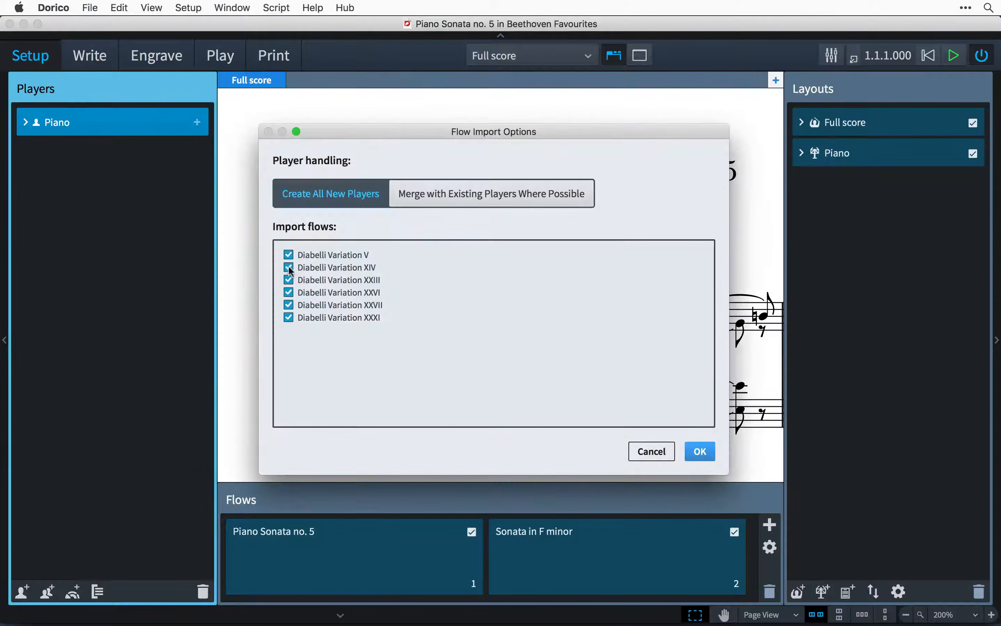
pyautogui.click(476, 203)
pyautogui.click(700, 451)
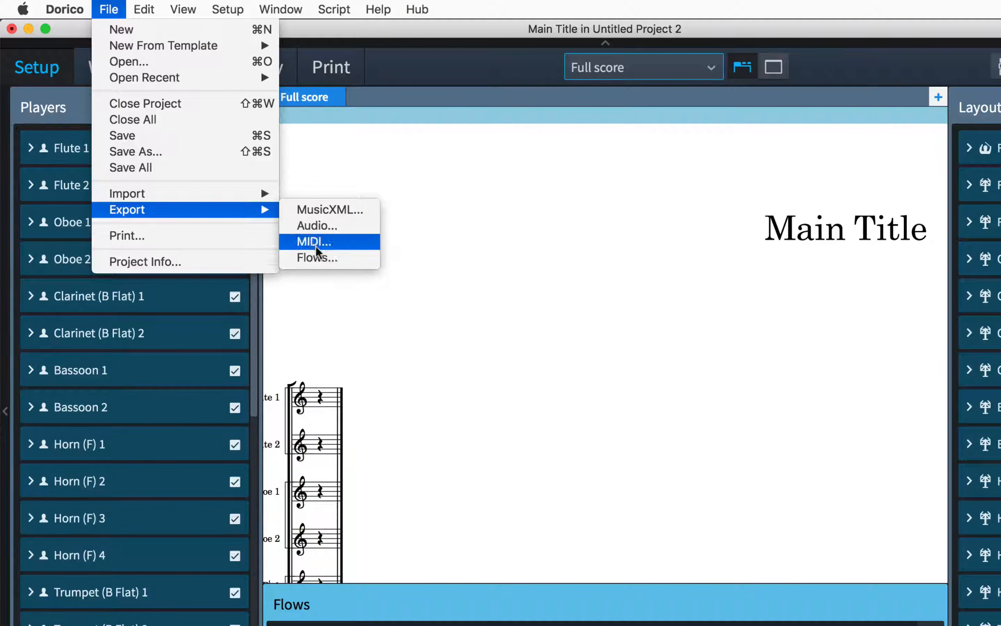
# - Set up a flow export of only Main Title, The Bridge and A Long Wait, with separate files per flow and per layout, excluding Full score
pyautogui.click(324, 258)
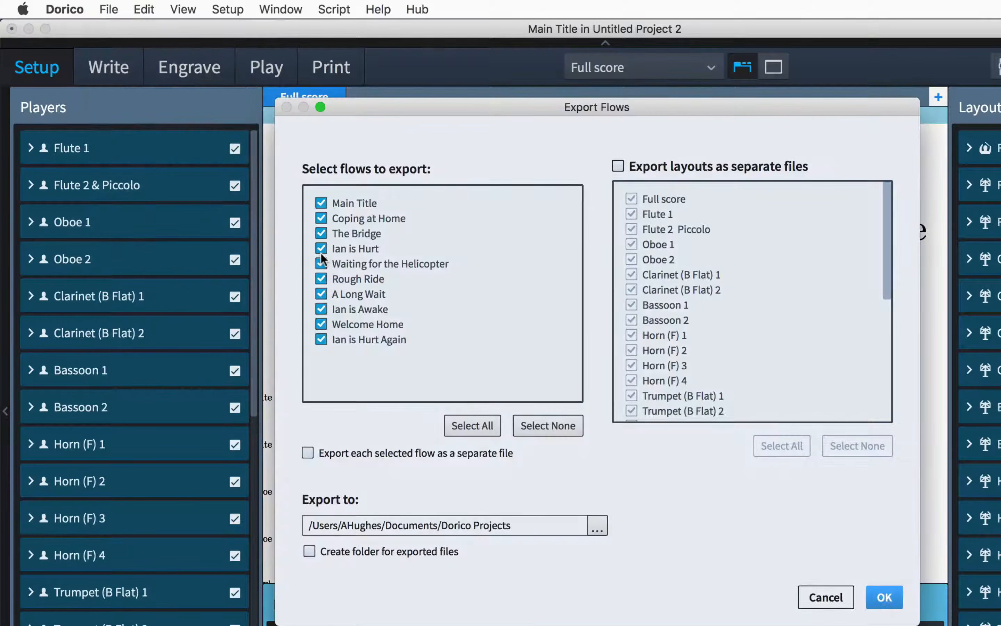
pyautogui.click(521, 422)
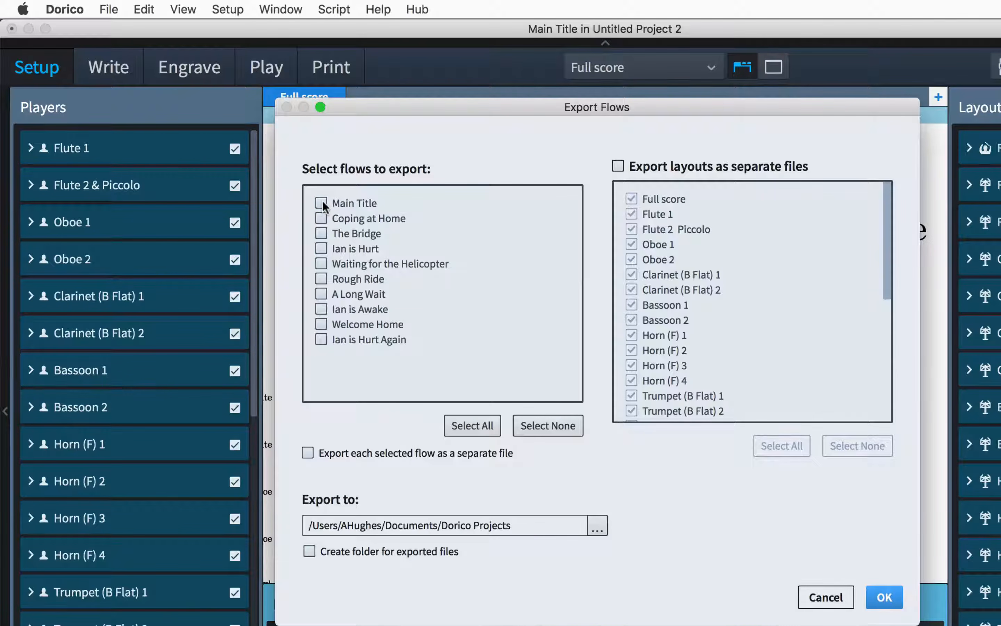
pyautogui.click(322, 232)
pyautogui.click(619, 167)
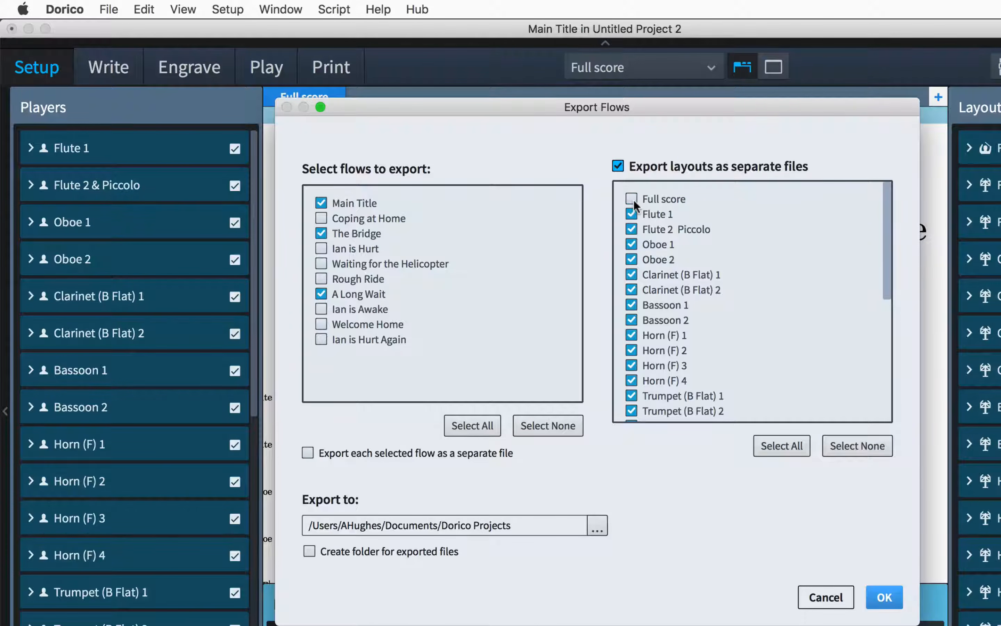
pyautogui.click(468, 456)
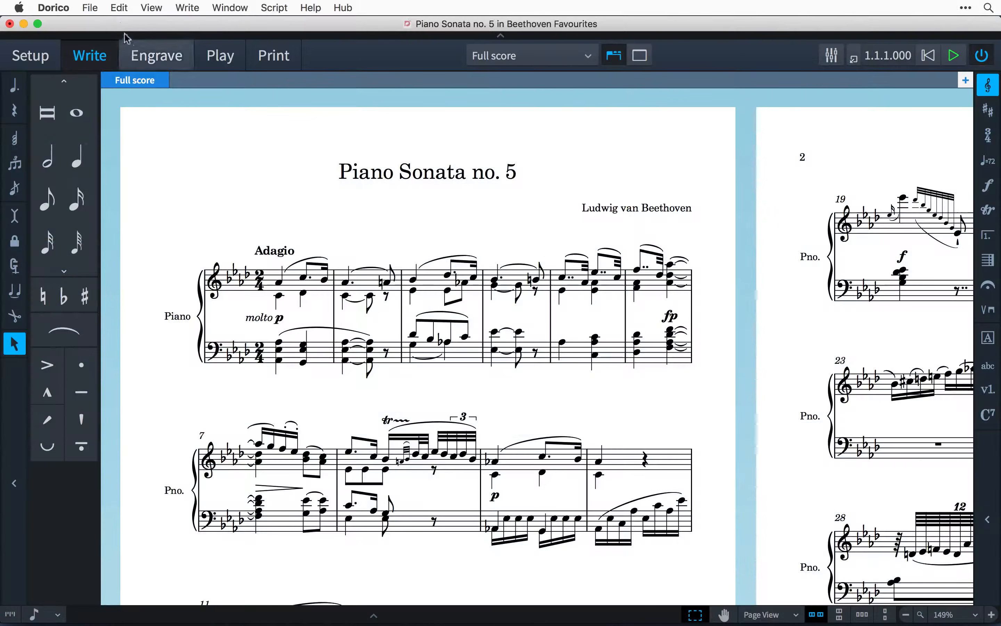
# - Go to bar 40 of the Sonata in F minor flow
pyautogui.click(118, 8)
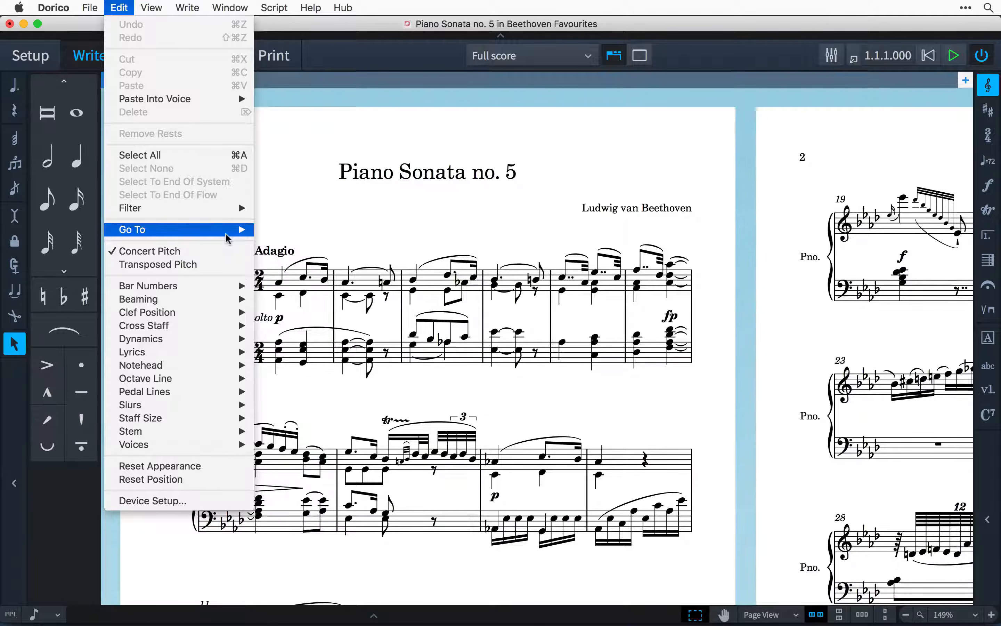
pyautogui.moveTo(227, 239)
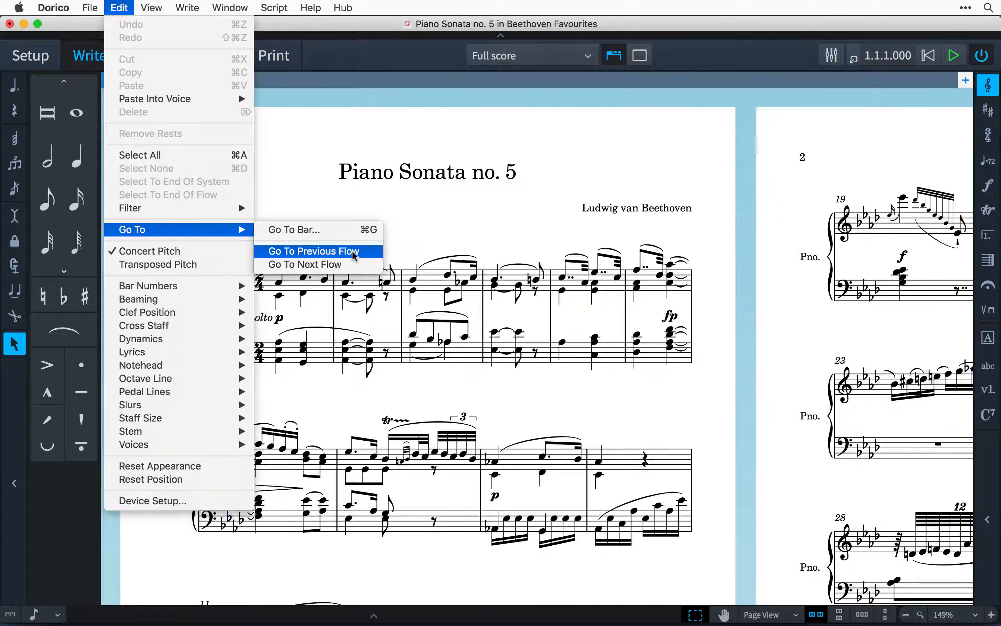
pyautogui.click(344, 230)
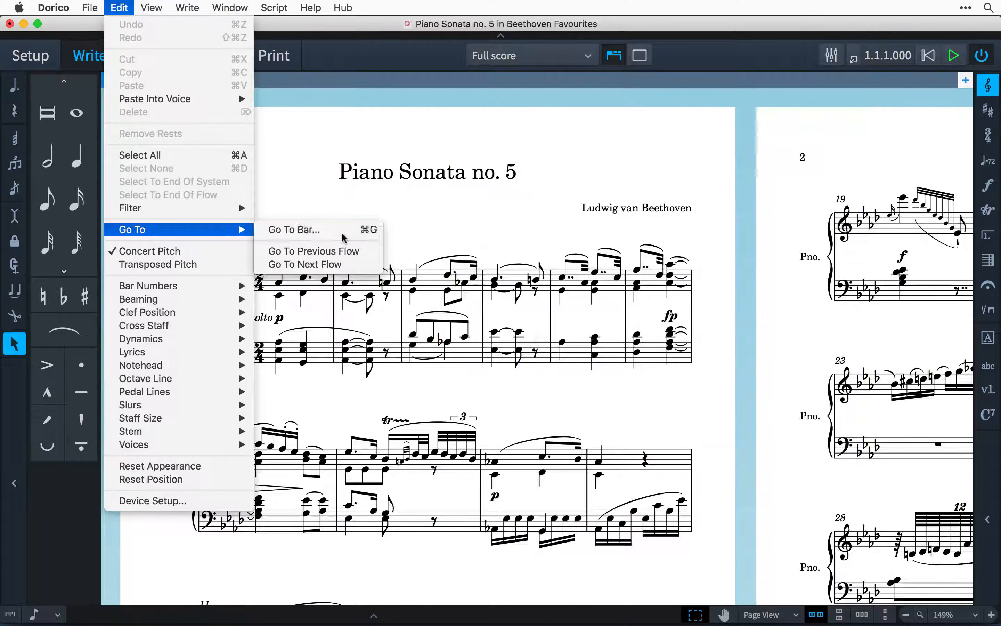
pyautogui.click(522, 279)
pyautogui.click(521, 311)
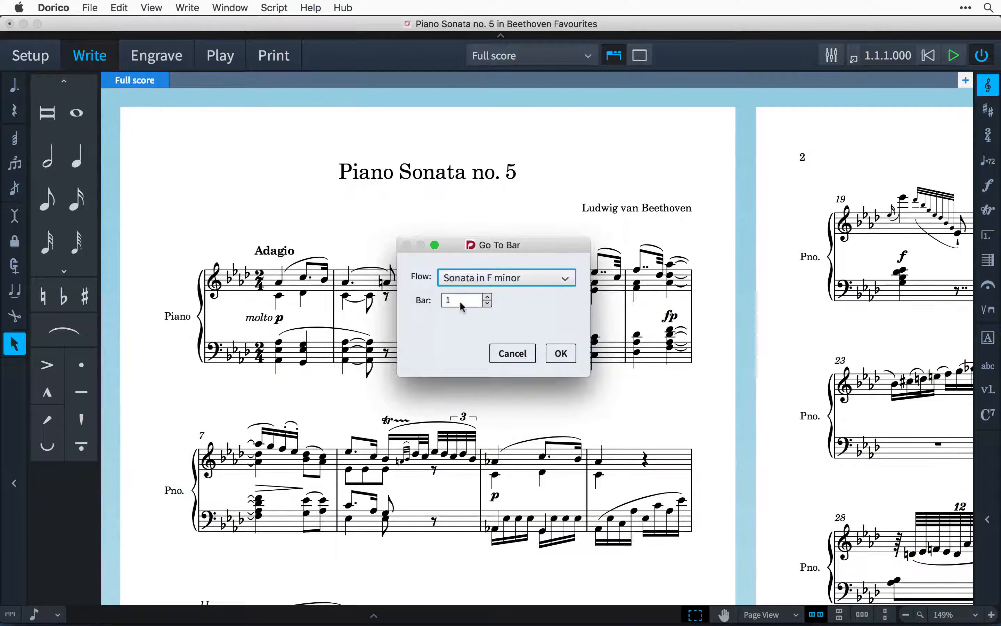
pyautogui.click(442, 305)
pyautogui.write('40')
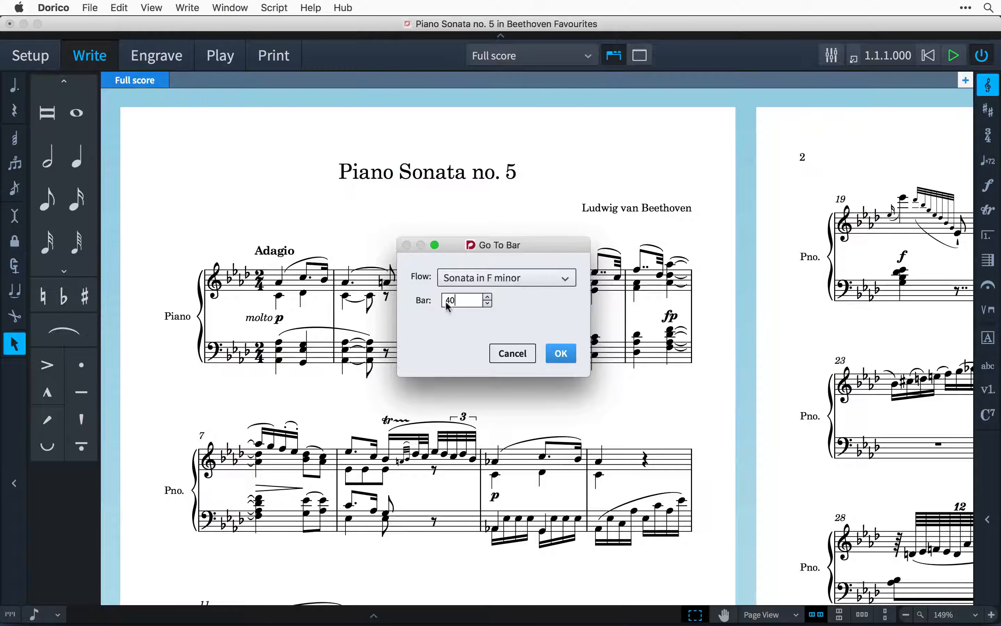
pyautogui.click(561, 353)
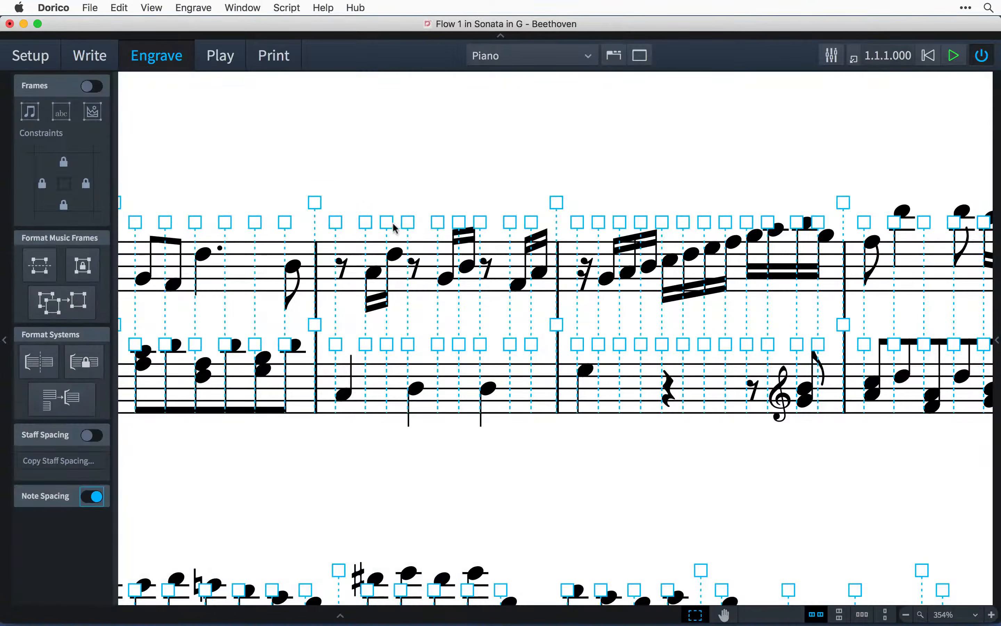
# - Nudge the spacing columns of the second note in each of the bar's three beamed pairs to the right together
pyautogui.click(389, 223)
pyautogui.keyDown('super'); pyautogui.click(460, 222); pyautogui.keyUp('super')
pyautogui.keyDown('super'); pyautogui.click(535, 222); pyautogui.keyUp('super')
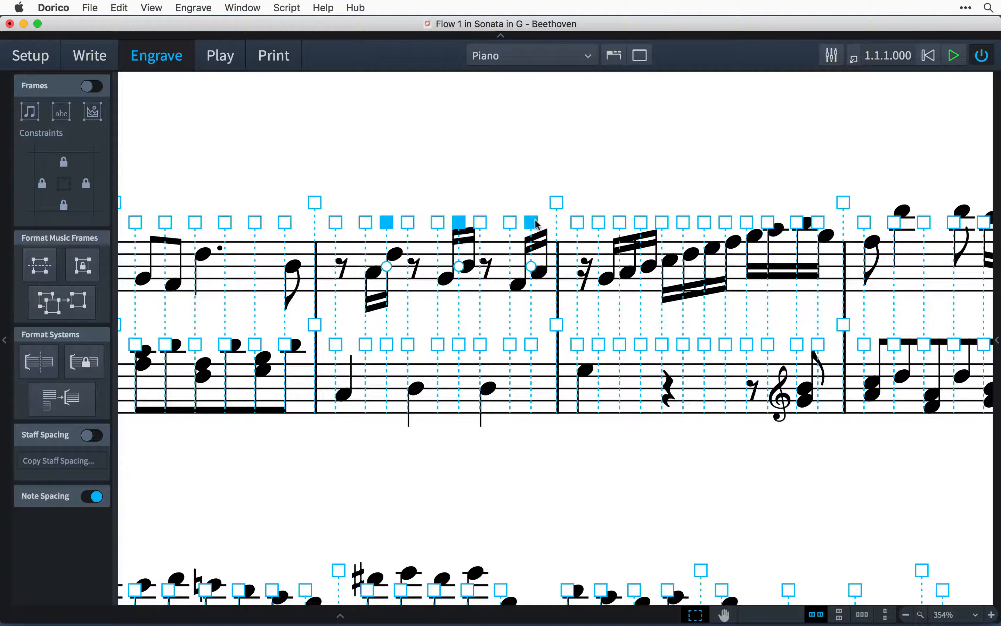
pyautogui.hotkey('alt', 'Right')
pyautogui.hotkey('alt', 'Right')
pyautogui.hotkey('alt', 'Right')
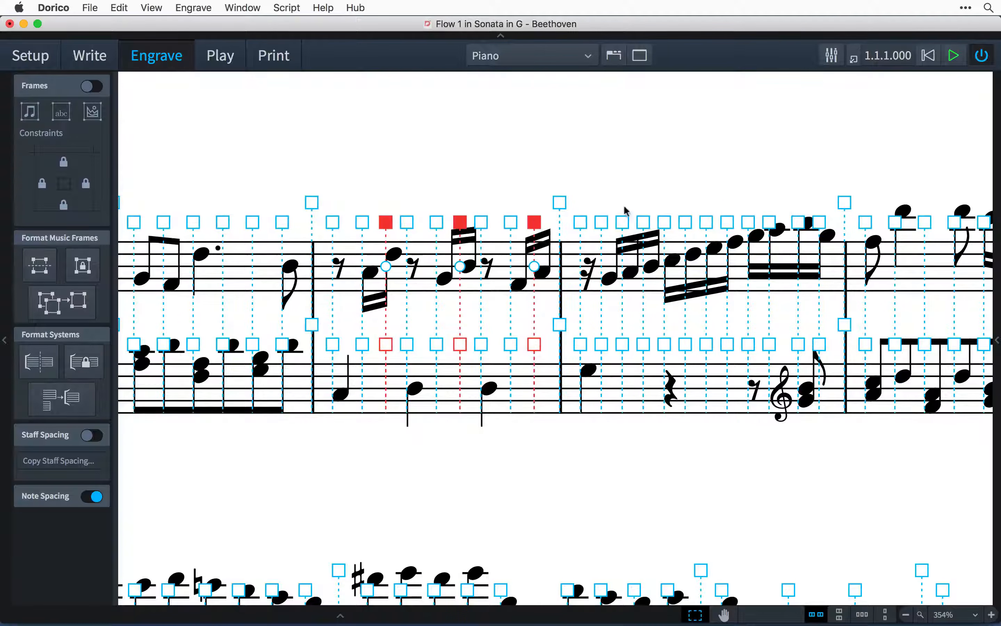
# - Widen the note spacing of eight consecutive columns, starting at the second note of the sixteenth-note run
pyautogui.click(623, 222)
pyautogui.hotkey('shift', 'Right')
pyautogui.hotkey('shift', 'Right')
pyautogui.hotkey('shift', 'Right')
pyautogui.hotkey('shift', 'Right')
pyautogui.hotkey('shift', 'Right')
pyautogui.hotkey('shift', 'Right')
pyautogui.hotkey('shift', 'Right')
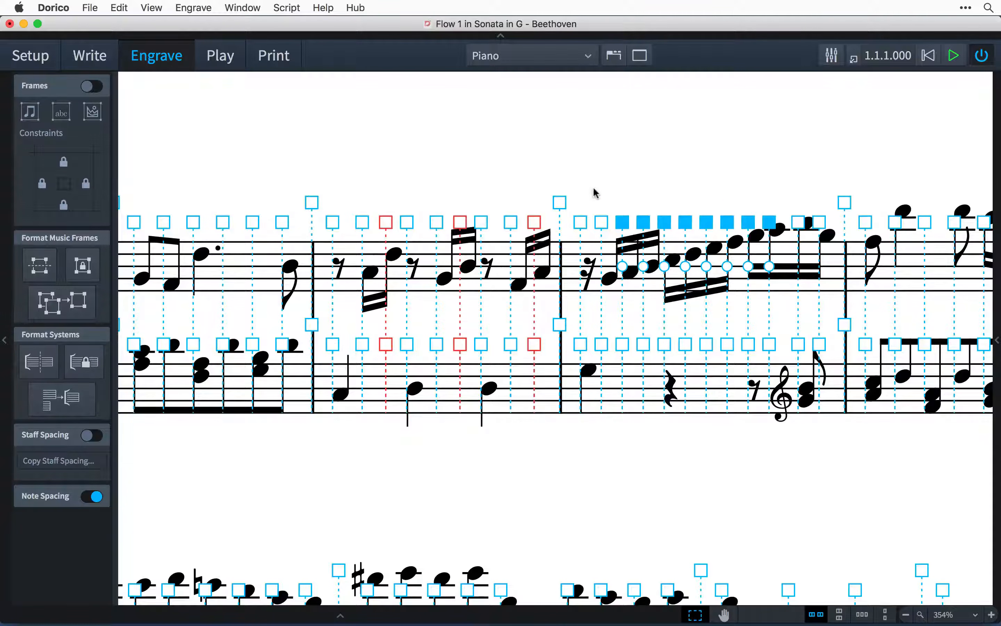
pyautogui.hotkey('alt', 'Right')
pyautogui.hotkey('alt', 'Right')
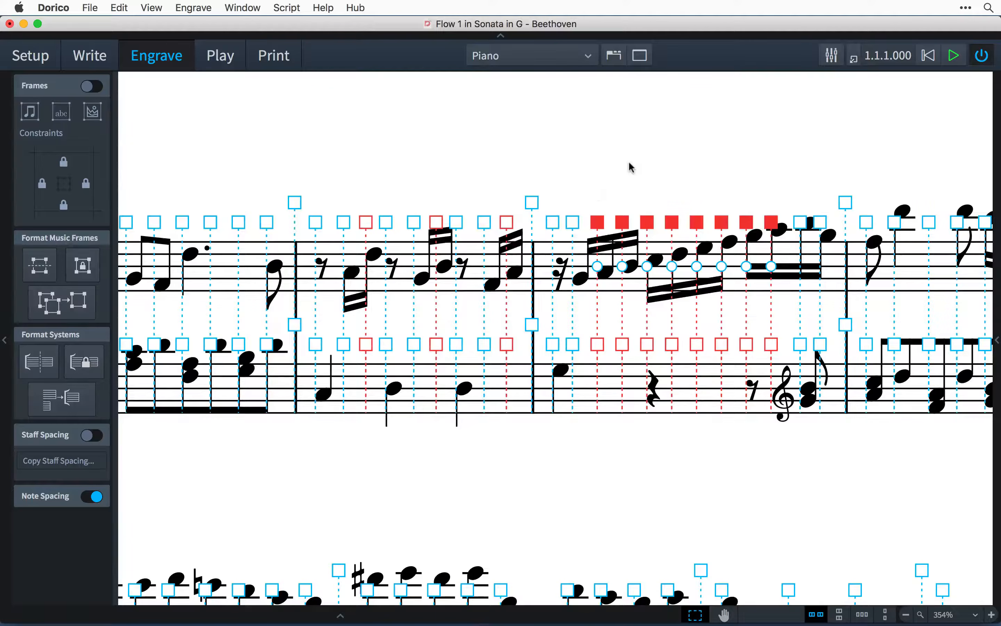
# - Shift the spacing column shared by the penultimate sixteenth note and the lower-staff chord left, bringing it partway back right
pyautogui.press('super+alt+2')
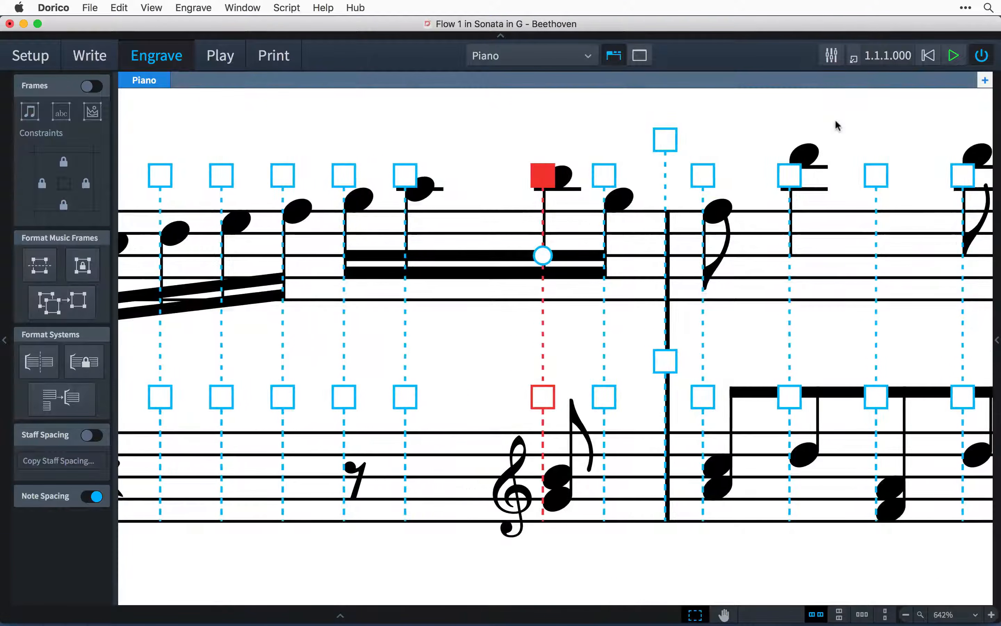
pyautogui.hotkey('alt', 'Left')
pyautogui.hotkey('alt', 'Left')
pyautogui.hotkey('alt', 'Left')
pyautogui.hotkey('alt', 'Left')
pyautogui.hotkey('alt', 'Left')
pyautogui.hotkey('alt', 'Left')
pyautogui.hotkey('alt', 'Left')
pyautogui.hotkey('alt', 'Right')
pyautogui.hotkey('alt', 'Right')
pyautogui.hotkey('alt', 'Right')
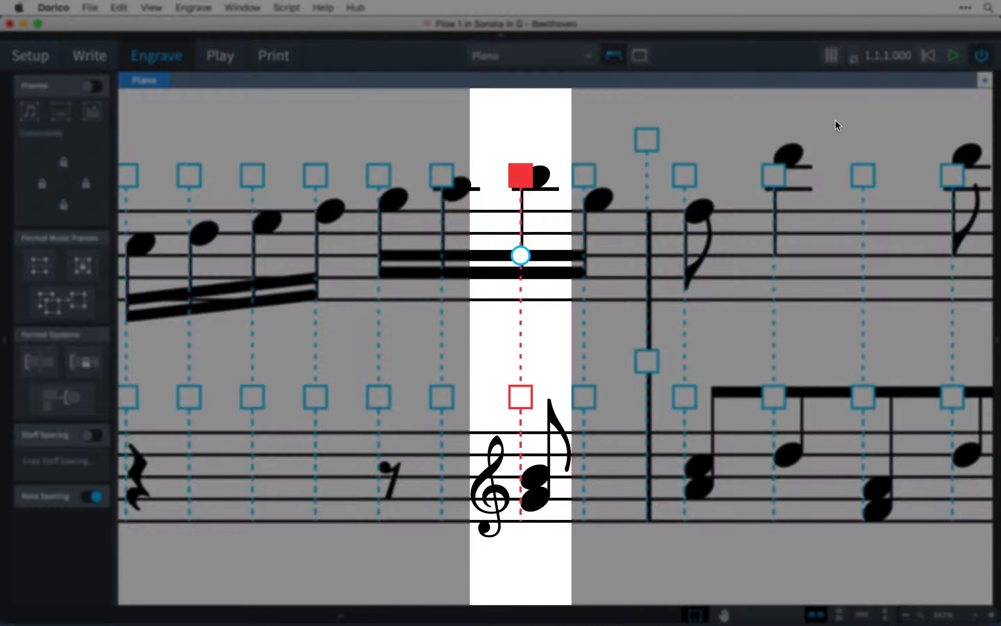
pyautogui.hotkey('alt', 'Right')
pyautogui.hotkey('alt', 'Right')
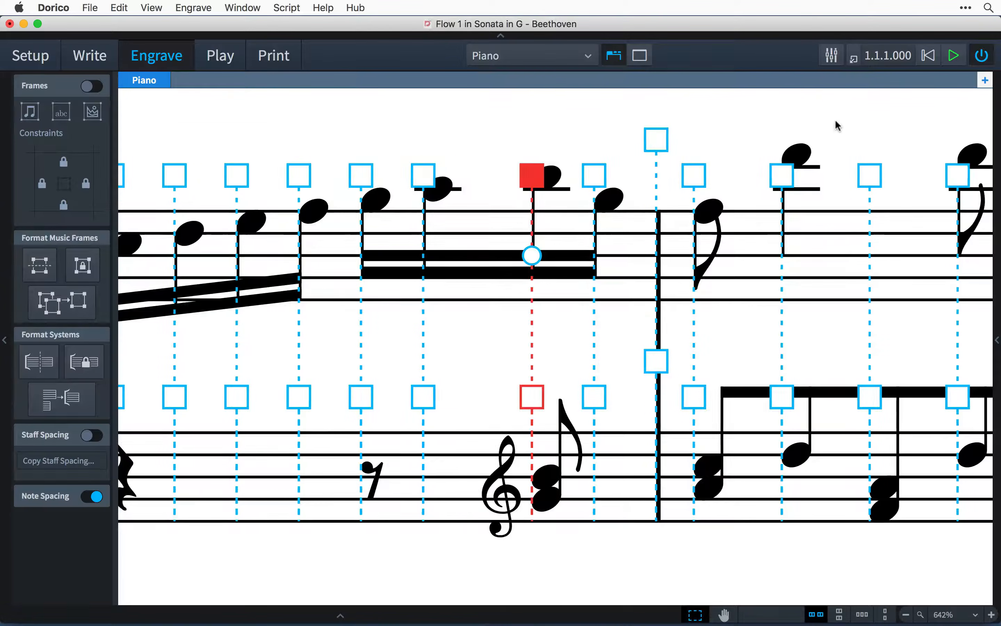
# - Move the upper-staff penultimate sixteenth note left independently of its spacing column
pyautogui.press('Tab')
pyautogui.hotkey('alt', 'Left')
pyautogui.hotkey('alt', 'Left')
pyautogui.hotkey('alt', 'Left')
pyautogui.hotkey('alt', 'Left')
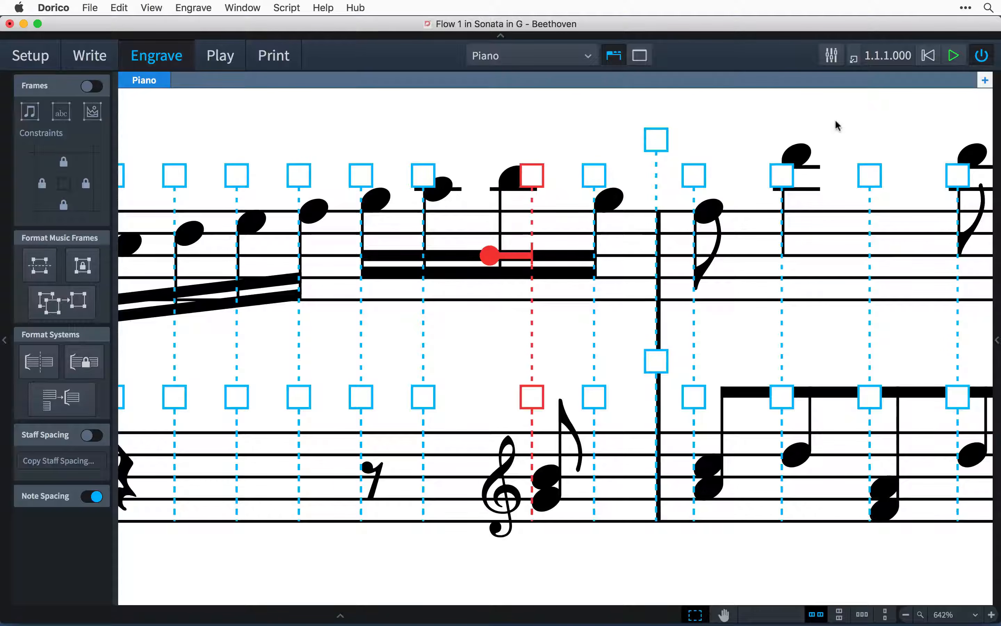
# - Move the lower-staff chord after the treble clef right independently of its spacing column
pyautogui.press('Tab')
pyautogui.hotkey('alt', 'Right')
pyautogui.hotkey('alt', 'Right')
pyautogui.hotkey('alt', 'Right')
# - Move the lower-staff treble clef left independently of its spacing column, nudging it partway back right
pyautogui.press('Tab')
pyautogui.hotkey('alt', 'Left')
pyautogui.hotkey('alt', 'Left')
pyautogui.hotkey('alt', 'Left')
pyautogui.hotkey('alt', 'Left')
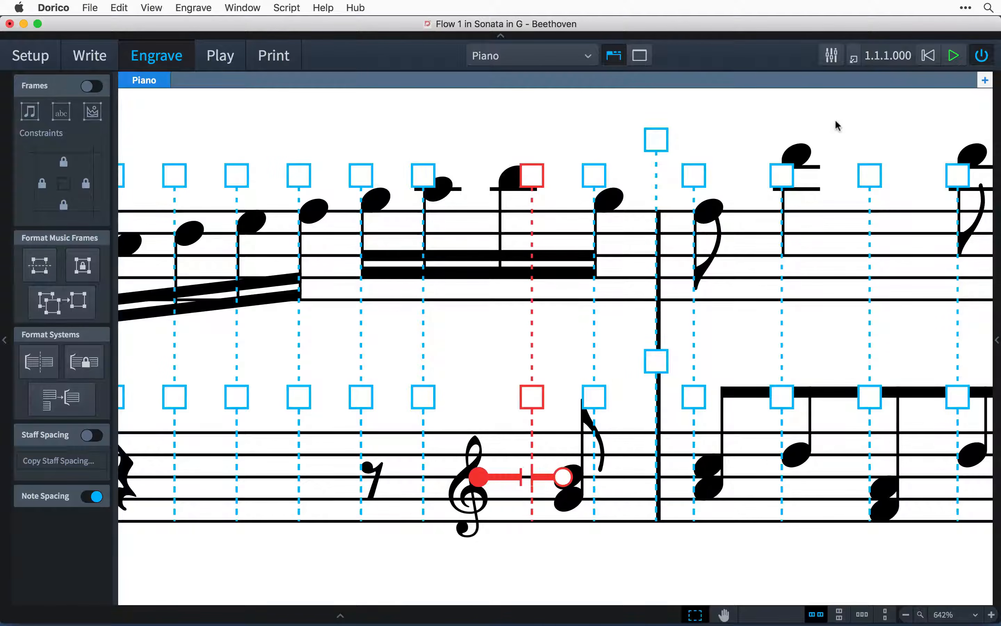
pyautogui.hotkey('alt', 'Right')
pyautogui.hotkey('alt', 'Right')
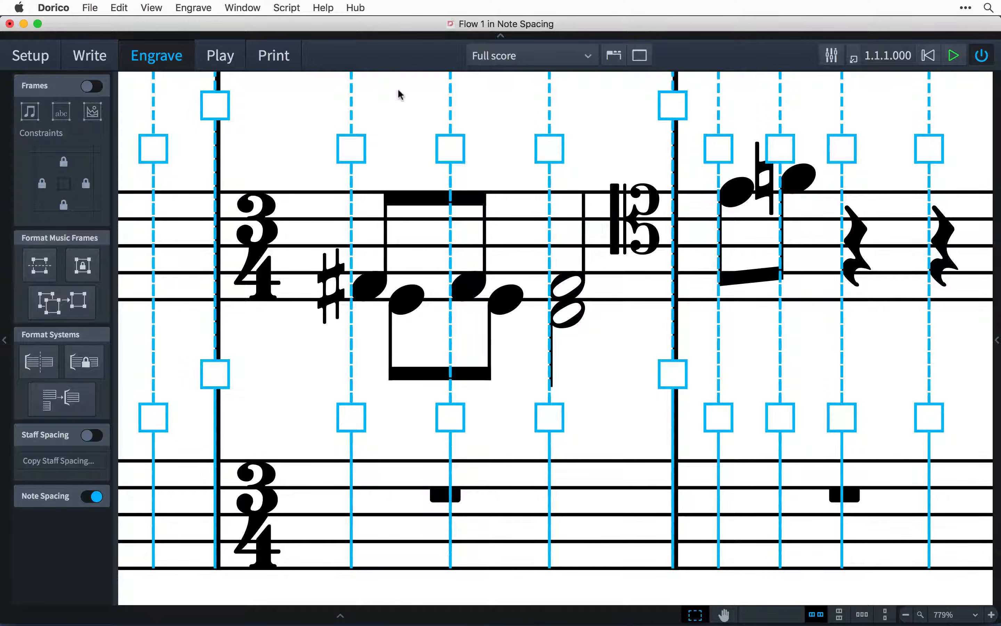
# - Shift the downstem voice on the first beat of the 3/4 bar right within the upper staff's spacing column
pyautogui.click(352, 155)
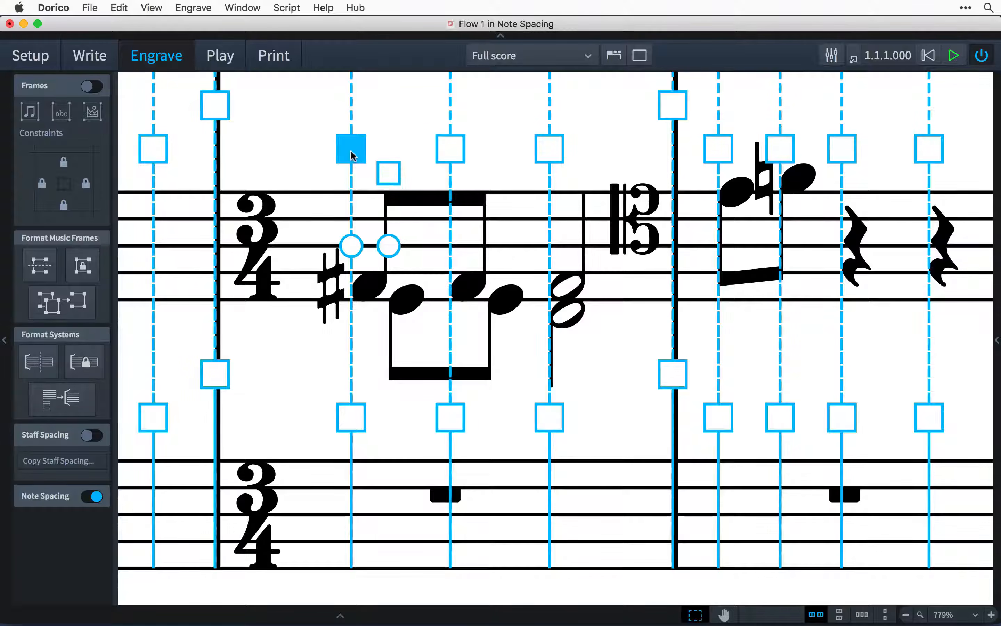
pyautogui.click(389, 179)
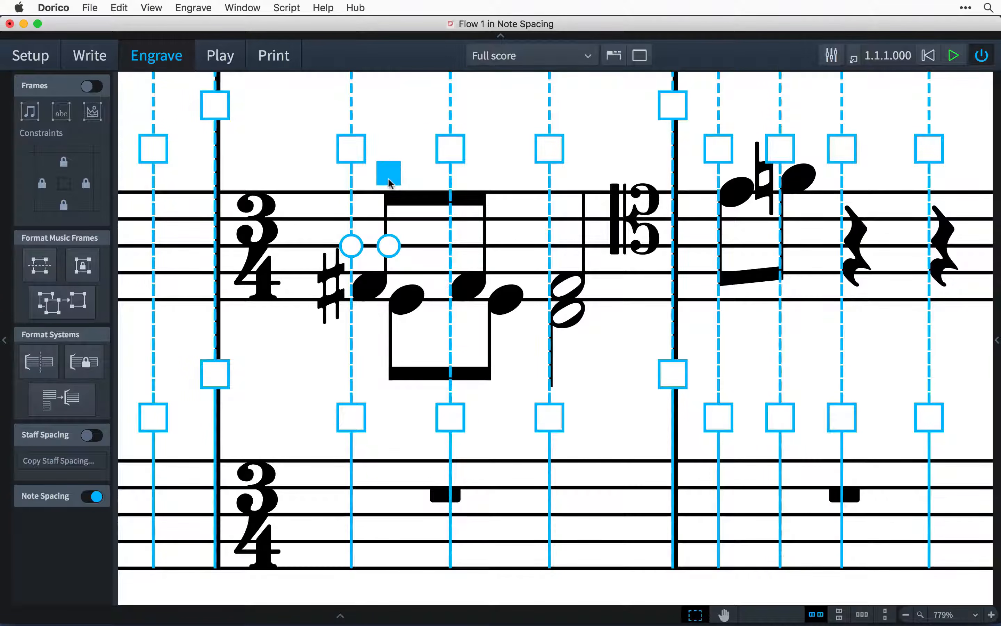
pyautogui.press('alt+super+Right')
pyautogui.press('alt+super+Right')
pyautogui.press('alt+super+Right')
# - Move the downstem voice's first note left independently of its spacing position
pyautogui.click(407, 247)
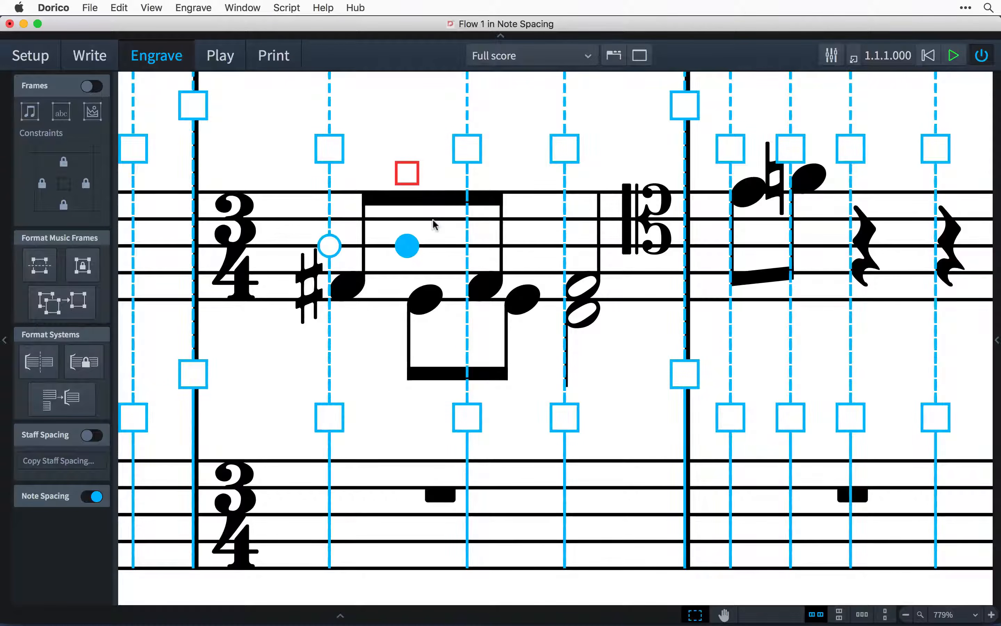
pyautogui.press('alt+super+Left')
pyautogui.press('alt+super+Left')
pyautogui.press('alt+super+Left')
pyautogui.press('alt+super+Left')
pyautogui.press('alt+super+Left')
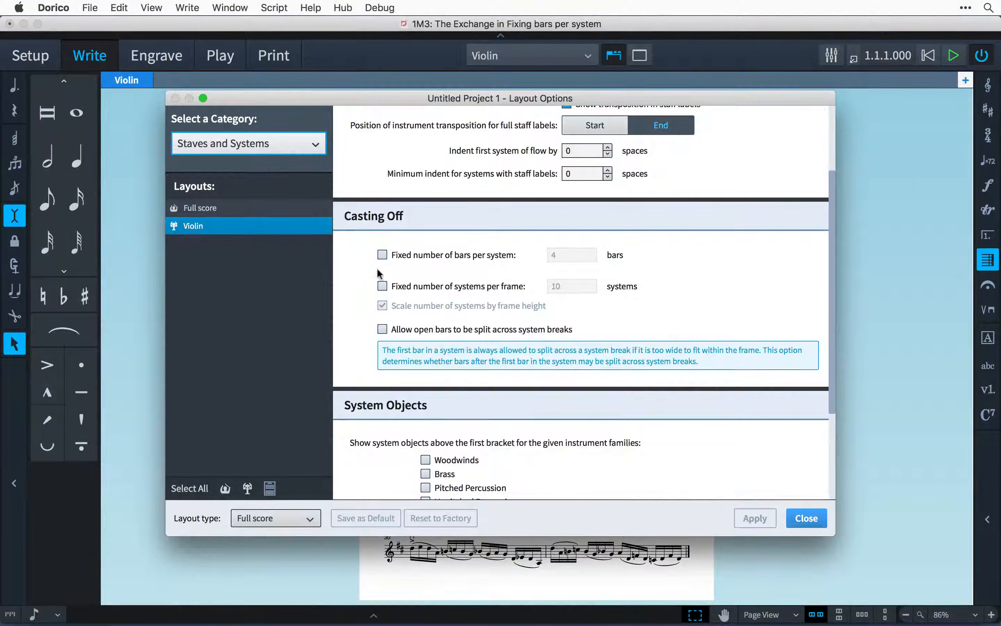
# - Fix the Violin layout's casting off at 4 bars per system and apply the layout options
pyautogui.click(382, 255)
pyautogui.click(749, 519)
pyautogui.click(807, 518)
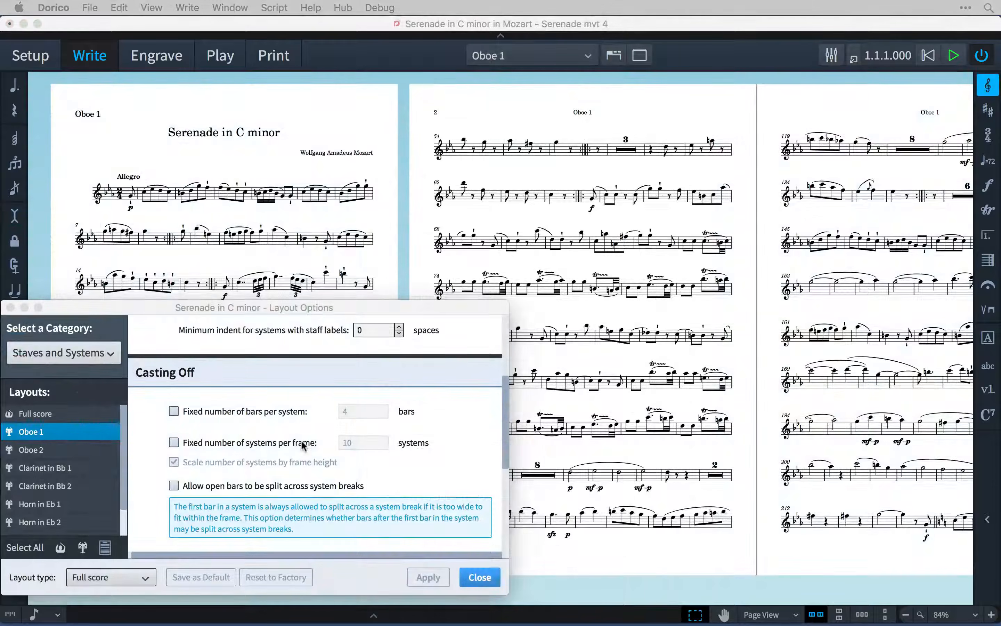
# - Fix the Oboe 1 layout at 10 systems per frame, scaled by frame height, and apply the layout options
pyautogui.click(301, 440)
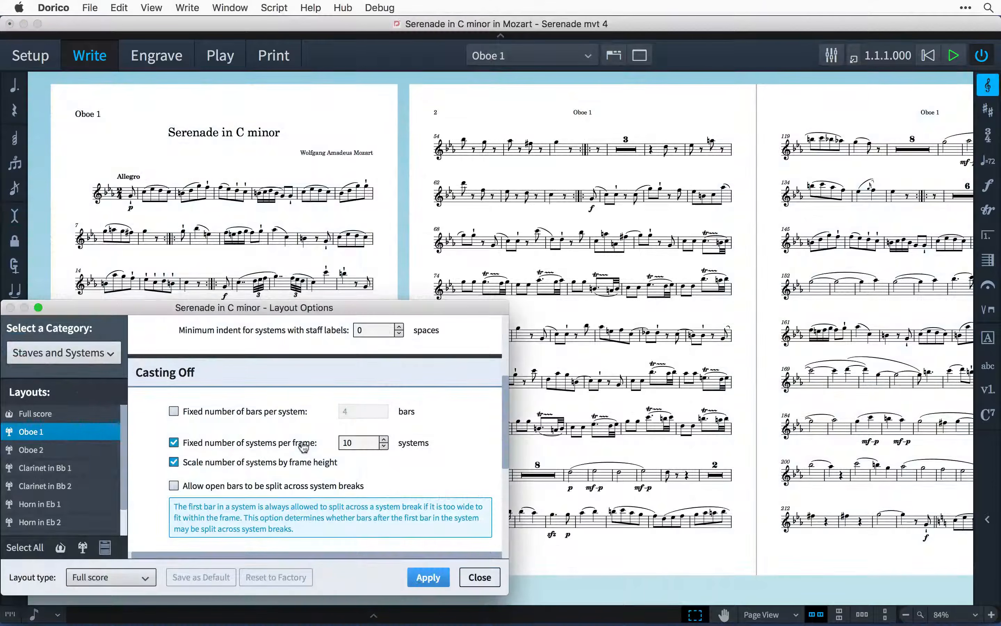
pyautogui.click(413, 576)
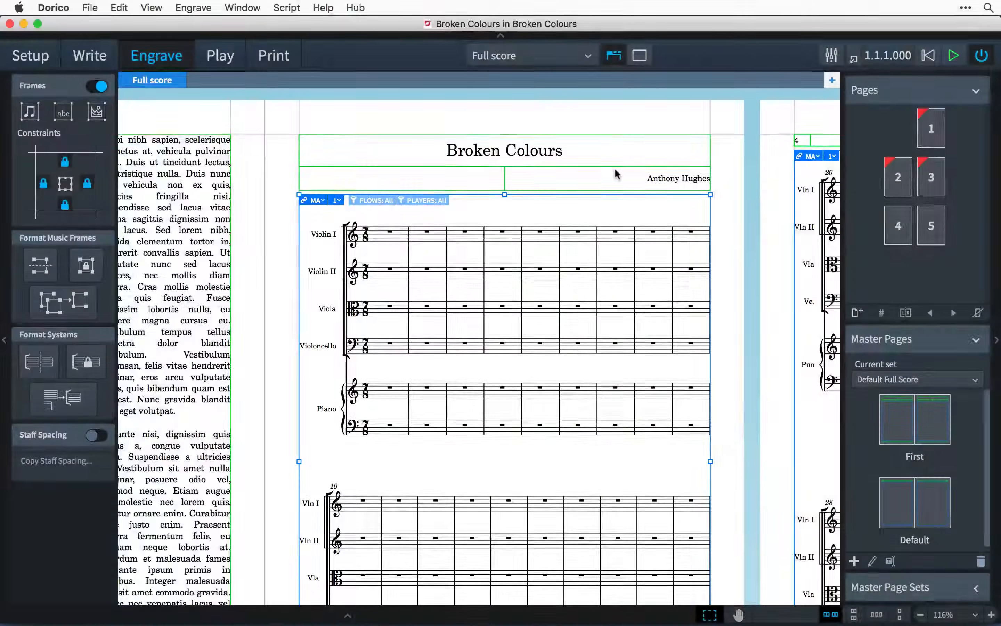
# - Examine the title and composer text frames and the three-column text on the preceding page of Broken Colours
pyautogui.click(615, 169)
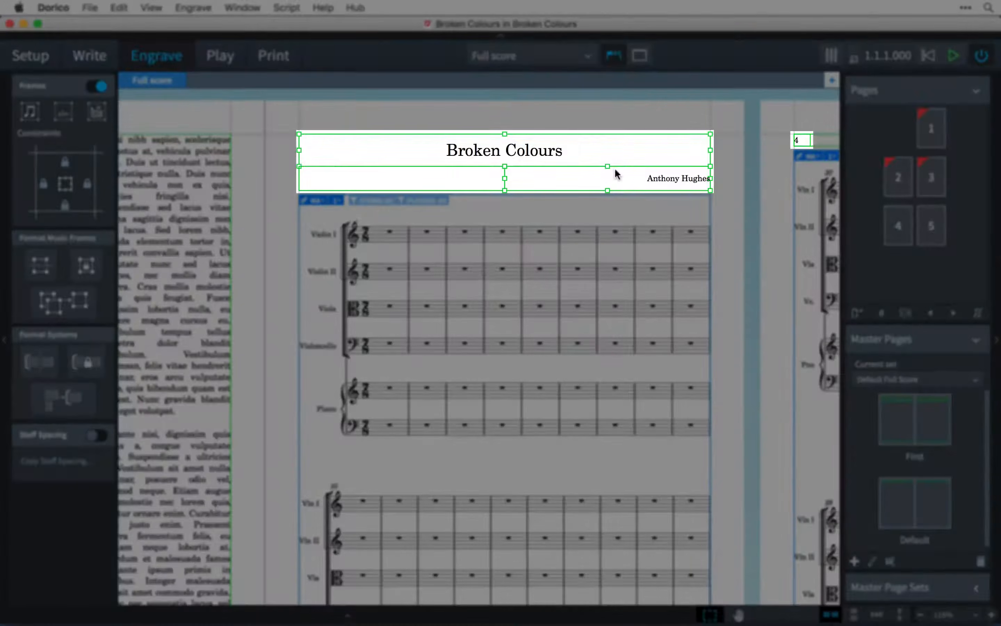
pyautogui.hscroll(-10, 458, 324)
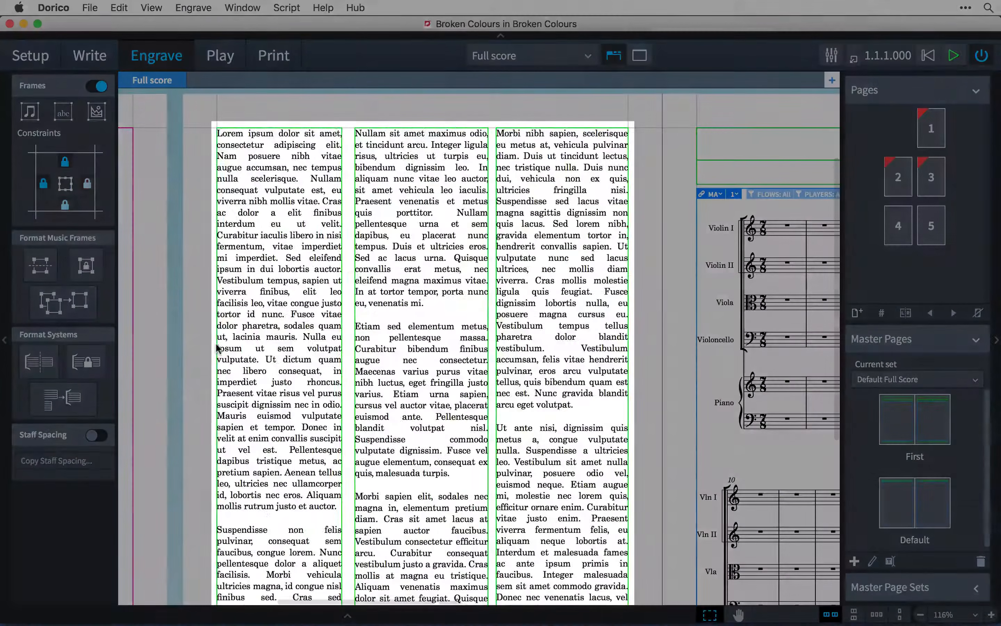
pyautogui.hscroll(-10, 218, 349)
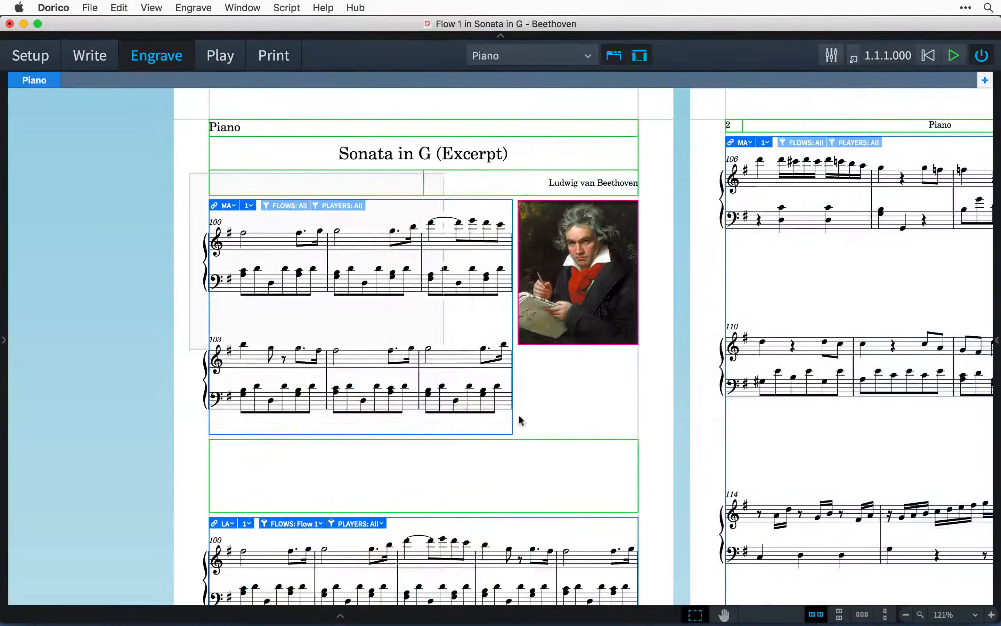
# - Select the handles along the outer edge of the empty text frame together, and cycle through neighbouring frame handles in both directions
pyautogui.moveTo(518, 418); pyautogui.dragTo(651, 554)
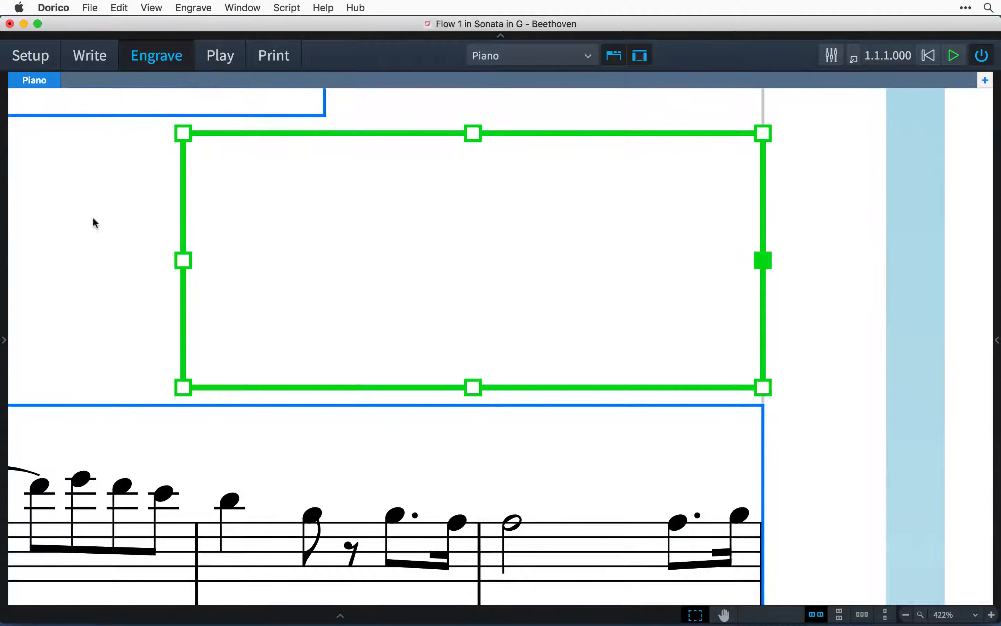
pyautogui.press('Tab')
pyautogui.press('Tab')
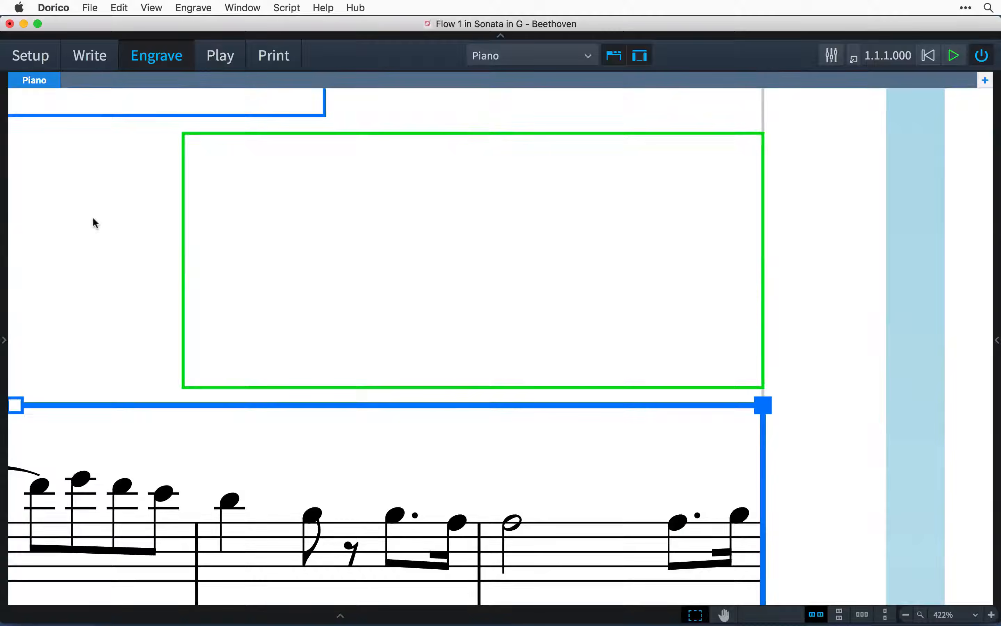
pyautogui.hotkey('shift', 'Tab')
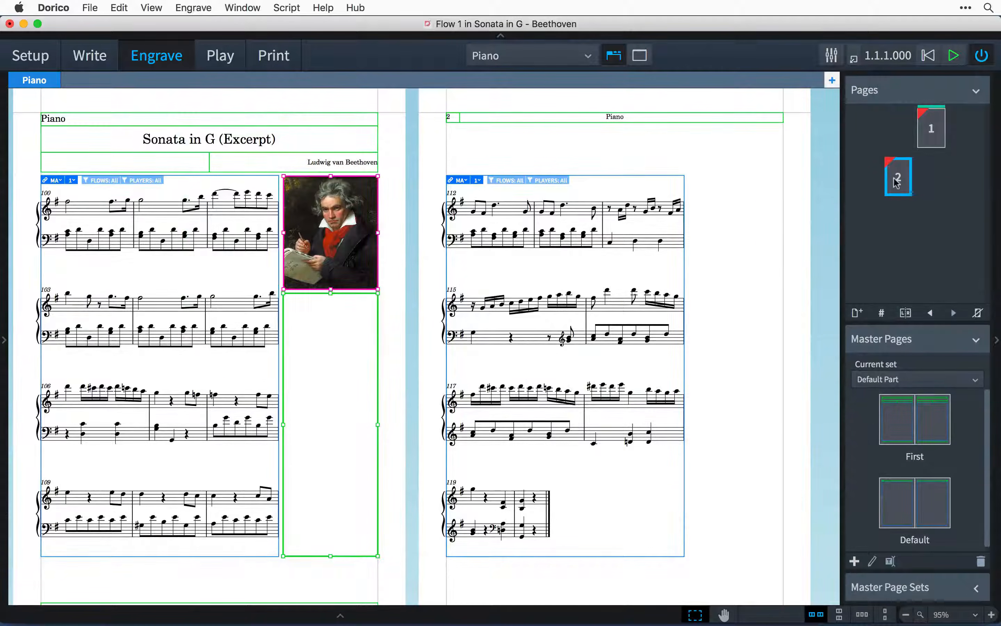
# - Apply a page command to page 2 of the Piano layout
pyautogui.rightClick(896, 182)
pyautogui.click(904, 305)
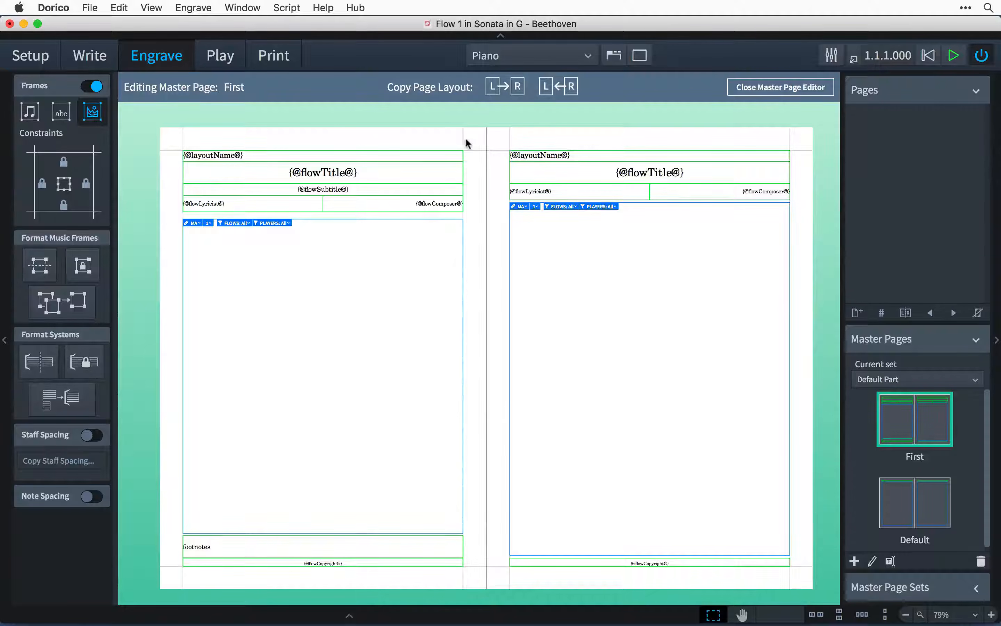
# - Draw a graphics frame in the upper outer corner of the First master page's left page and copy that layout to the right page
pyautogui.moveTo(427, 175); pyautogui.dragTo(390, 195)
pyautogui.click(468, 154)
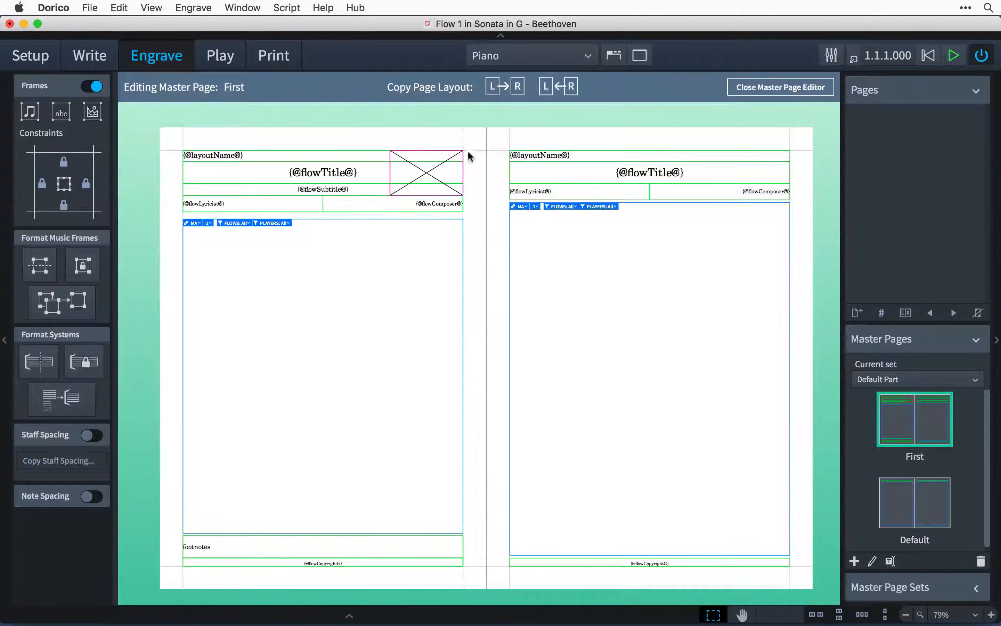
pyautogui.click(506, 86)
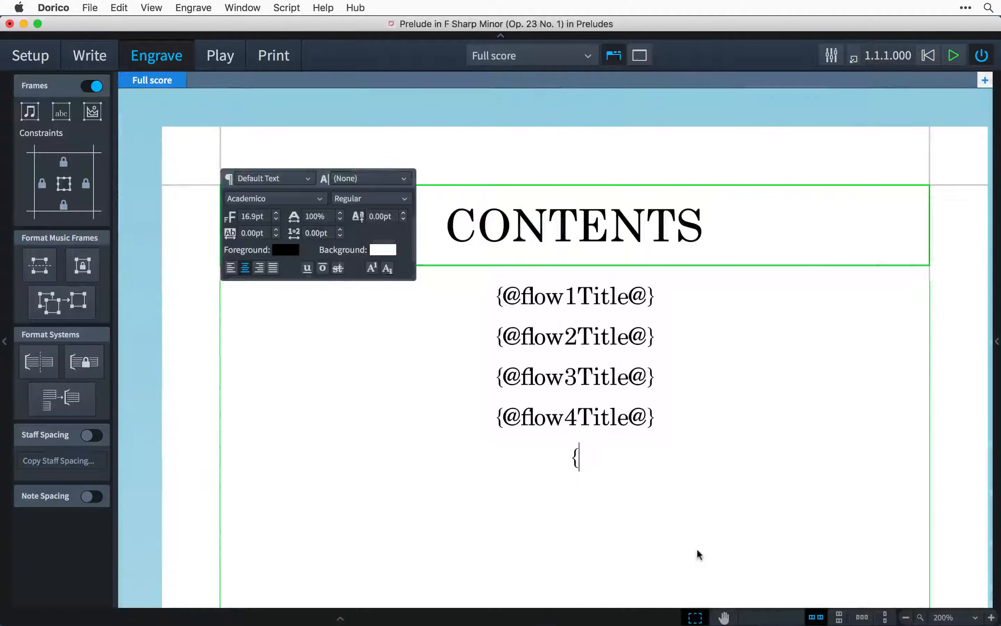
pyautogui.write('@')
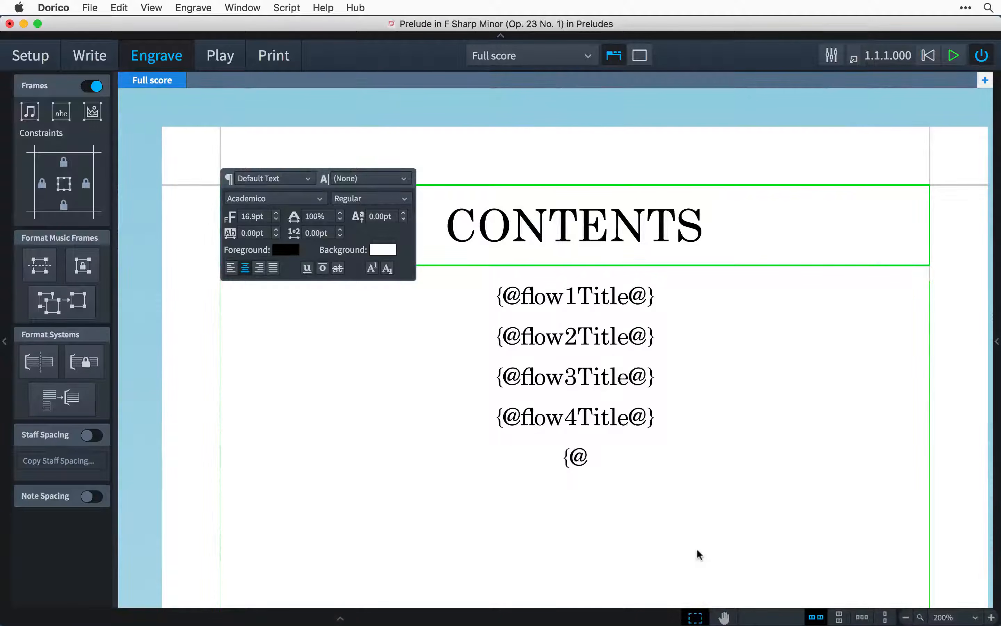
pyautogui.write('flow5Ti')
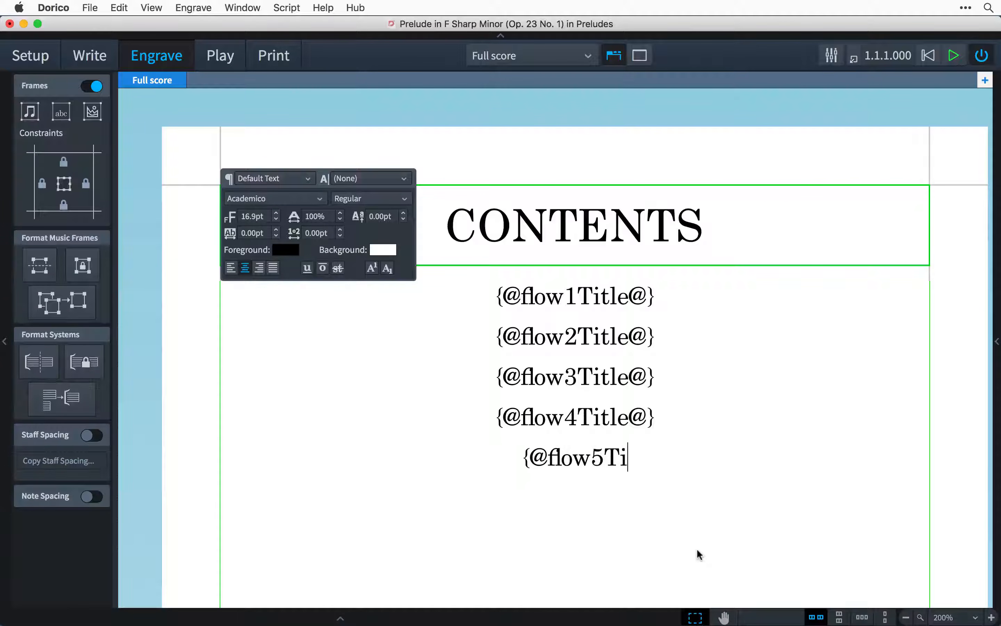
pyautogui.write('tle@}')
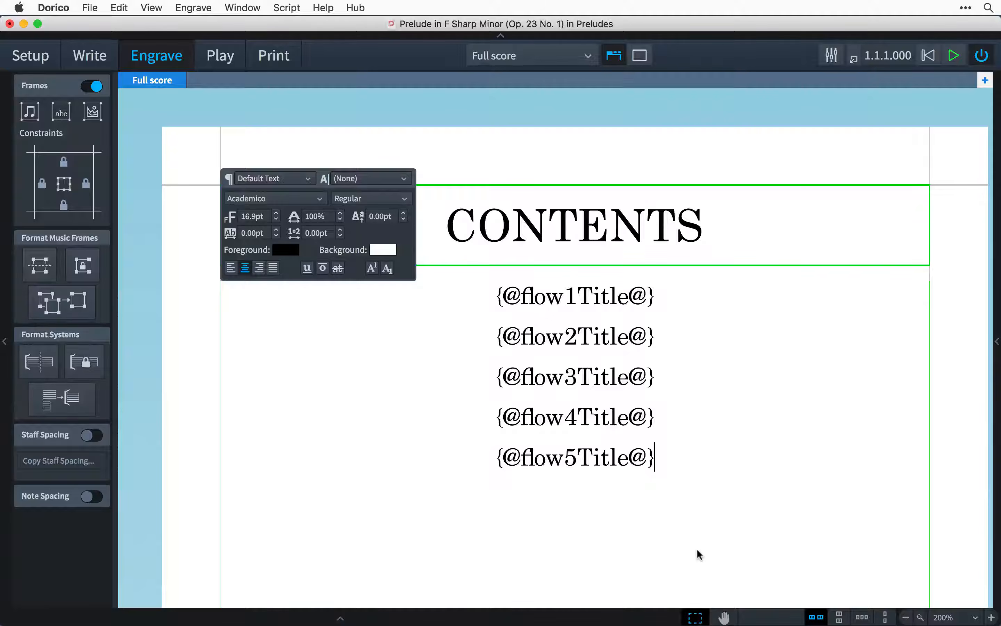
pyautogui.press('Escape')
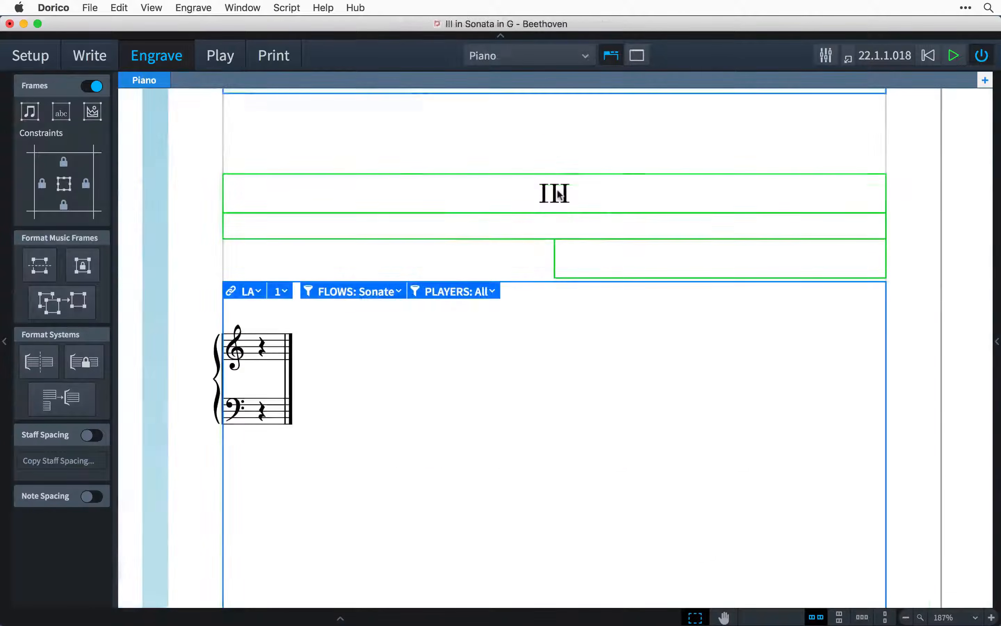
pyautogui.doubleClick(559, 193)
pyautogui.write('2Title@}')
pyautogui.doubleClick(597, 232)
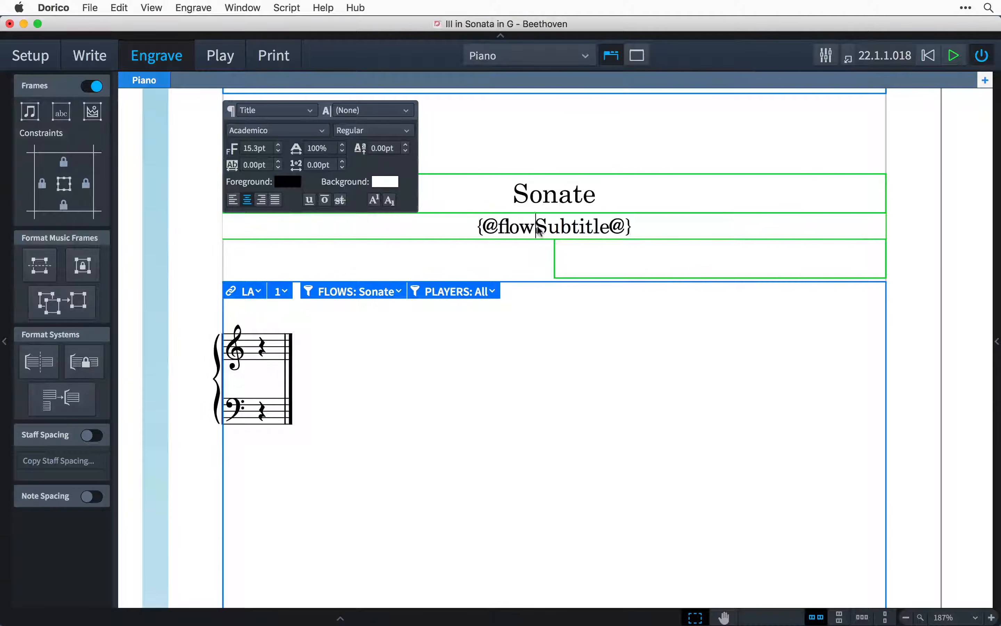
pyautogui.write('2')
pyautogui.press('Escape')
pyautogui.doubleClick(794, 260)
pyautogui.write('2')
pyautogui.press('Escape')
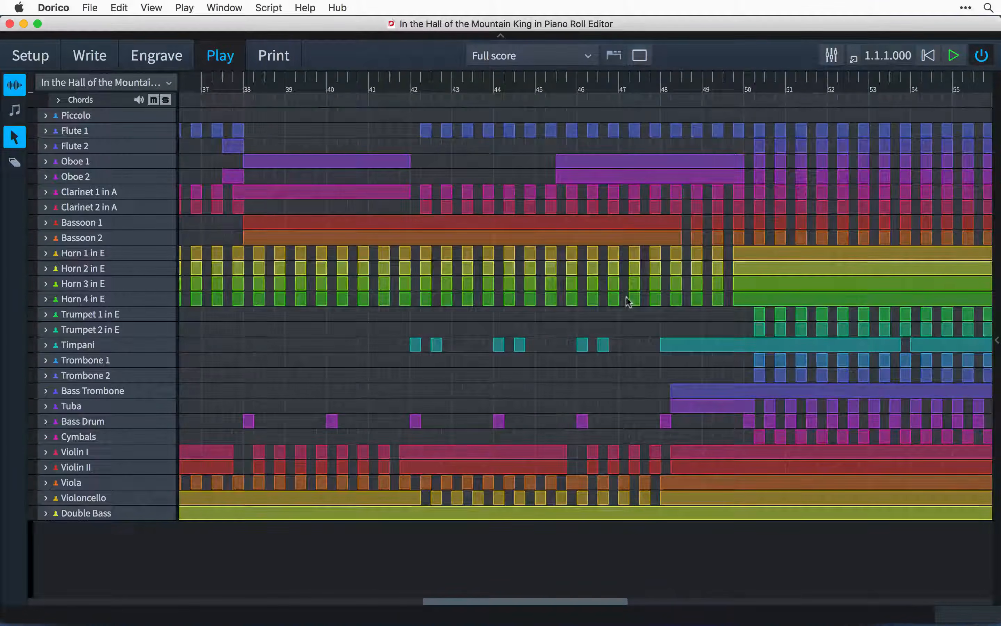
# - Expand the Oboe 1 track in the piano roll and set the playback position to bar 46
pyautogui.scroll(5, 629, 301)
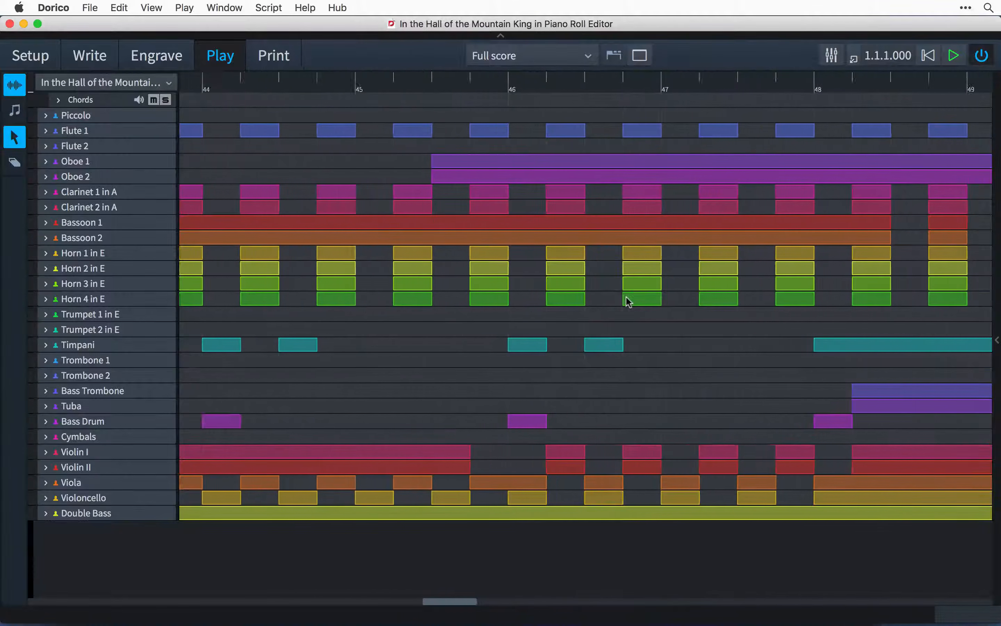
pyautogui.click(45, 162)
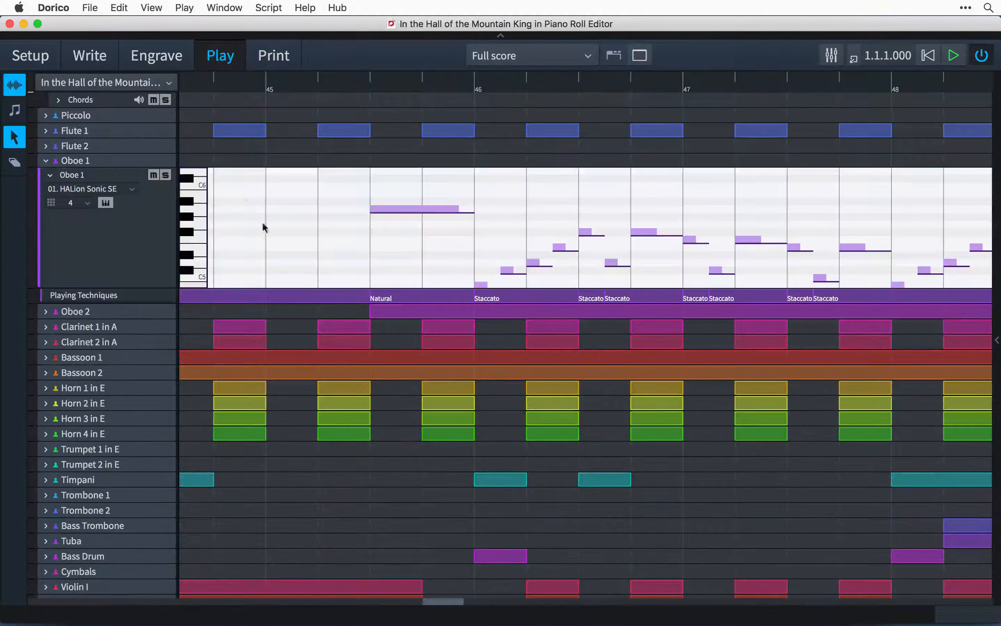
pyautogui.scroll(-1, 271, 234)
pyautogui.click(475, 89)
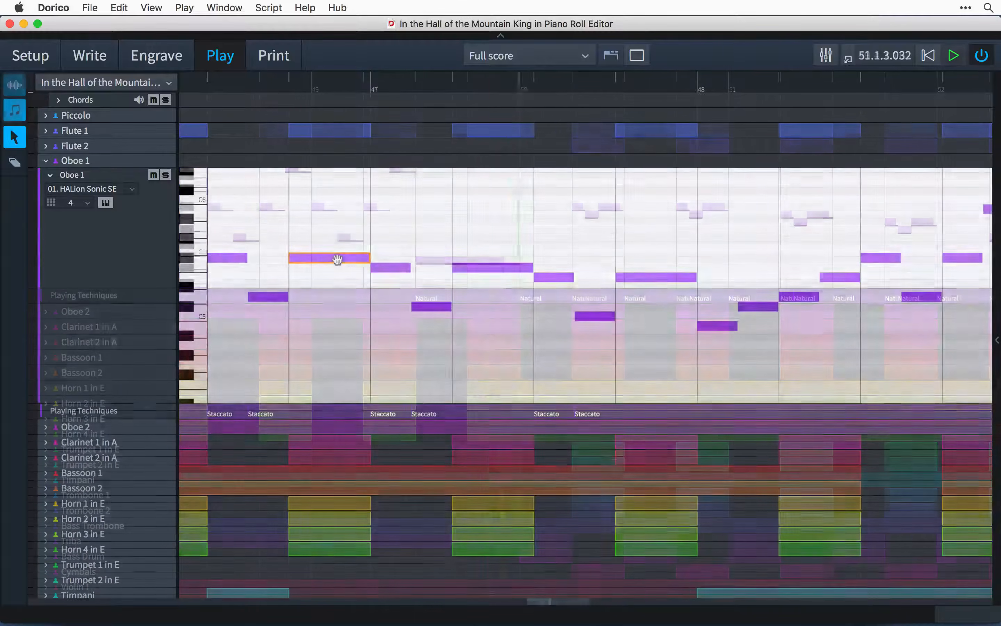
# - Raise the longer Oboe 1 note just before bar 47 to C6 and shorten it
pyautogui.moveTo(339, 258); pyautogui.dragTo(331, 221)
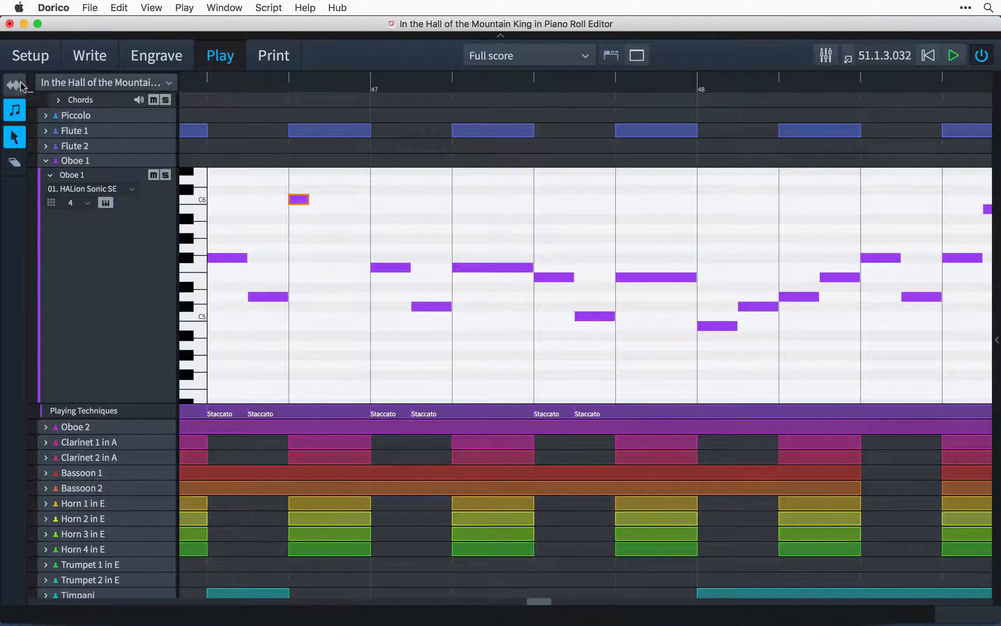
# - Switch to played durations, lengthen the second-beat Oboe 1 note in bar 47 and start it slightly later
pyautogui.click(16, 85)
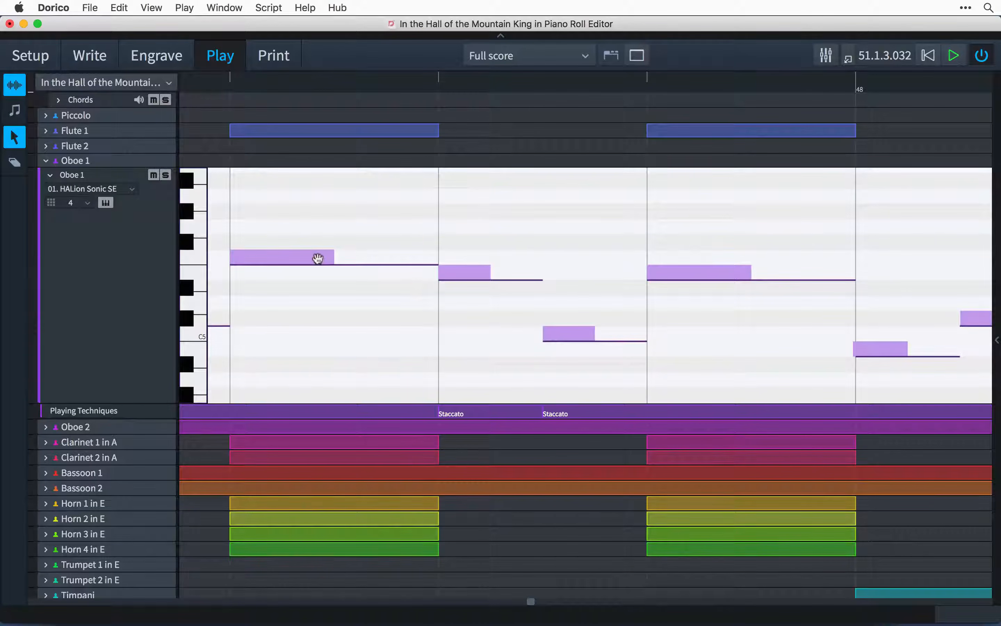
pyautogui.moveTo(334, 255); pyautogui.dragTo(401, 256)
pyautogui.moveTo(229, 258); pyautogui.dragTo(248, 258)
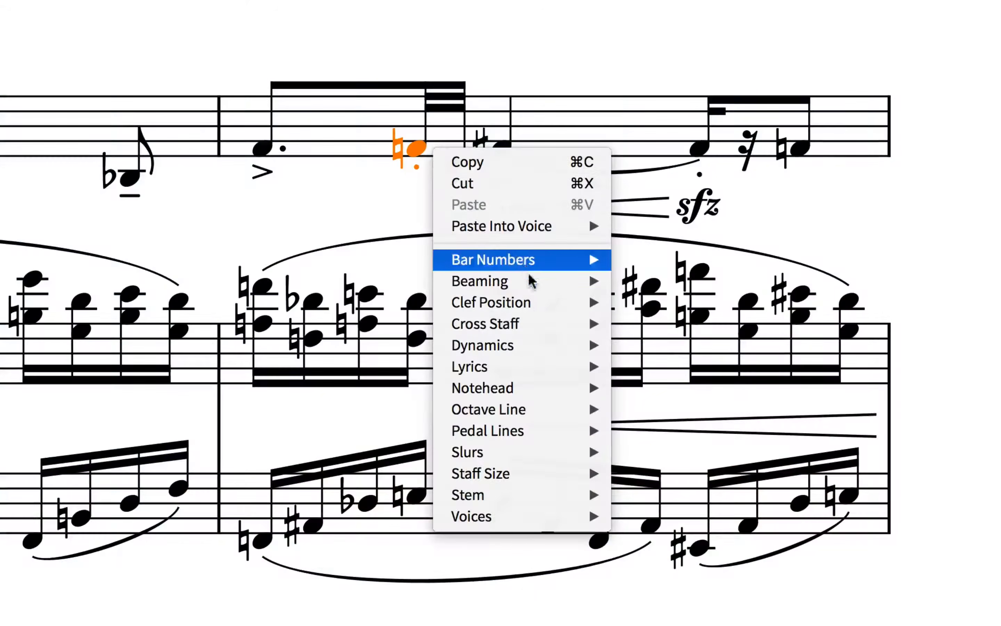
# - Apply a beaming command to the selected staccato natural note in the beamed group
pyautogui.moveTo(568, 289)
pyautogui.click(649, 307)
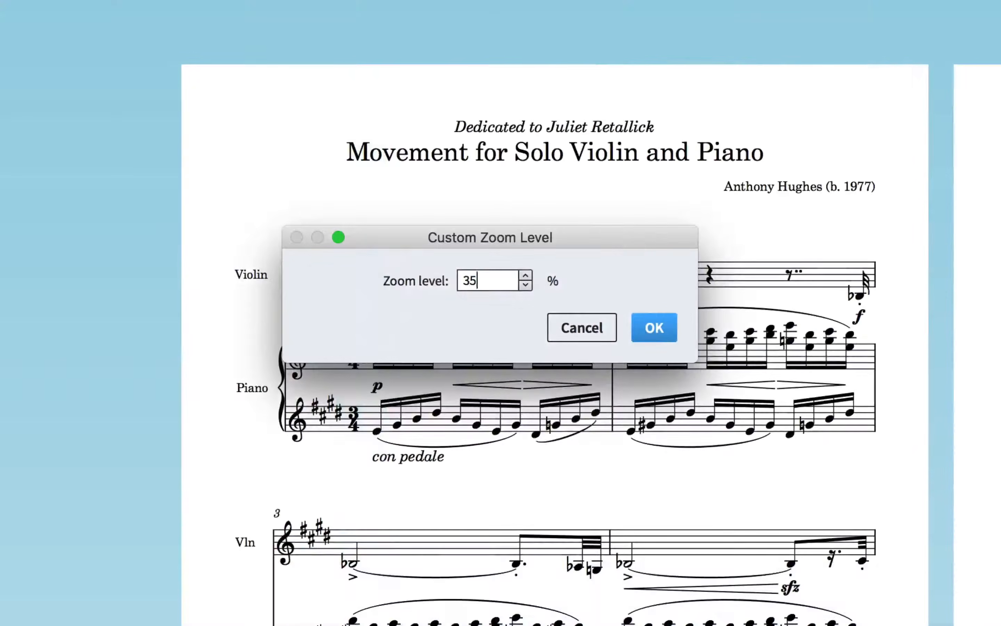
# - Set a custom zoom level of 35%
pyautogui.press('Return')
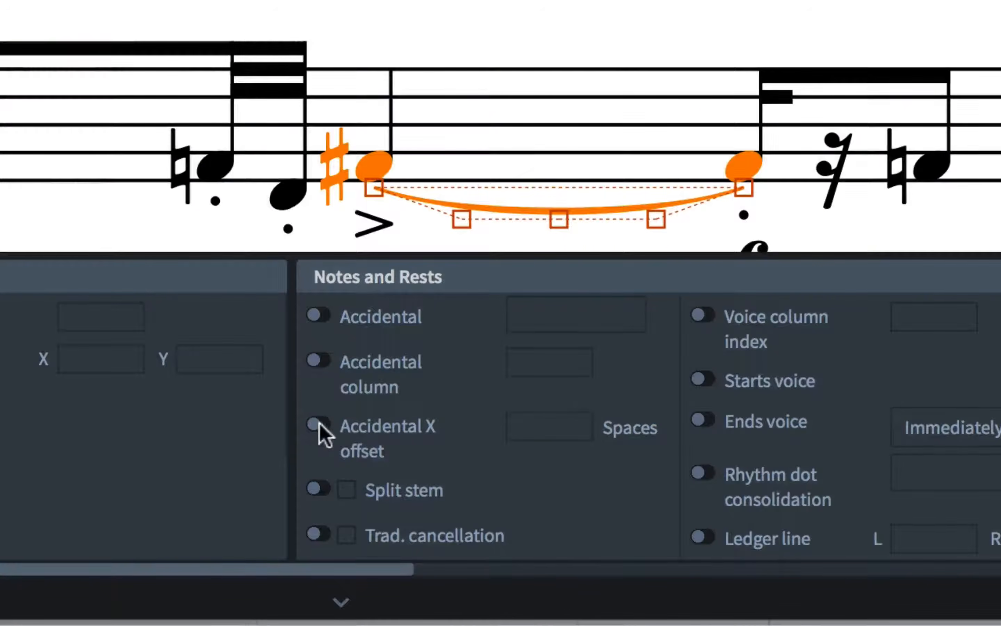
# - Enable the accidental X offset for the selected sharp note and increase its value
pyautogui.click(320, 424)
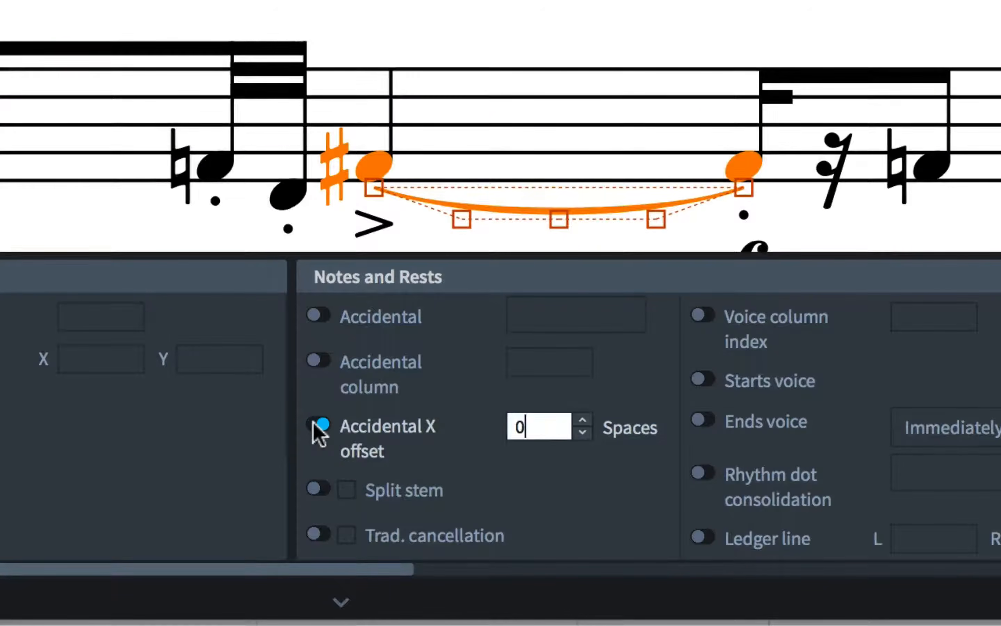
pyautogui.click(583, 420)
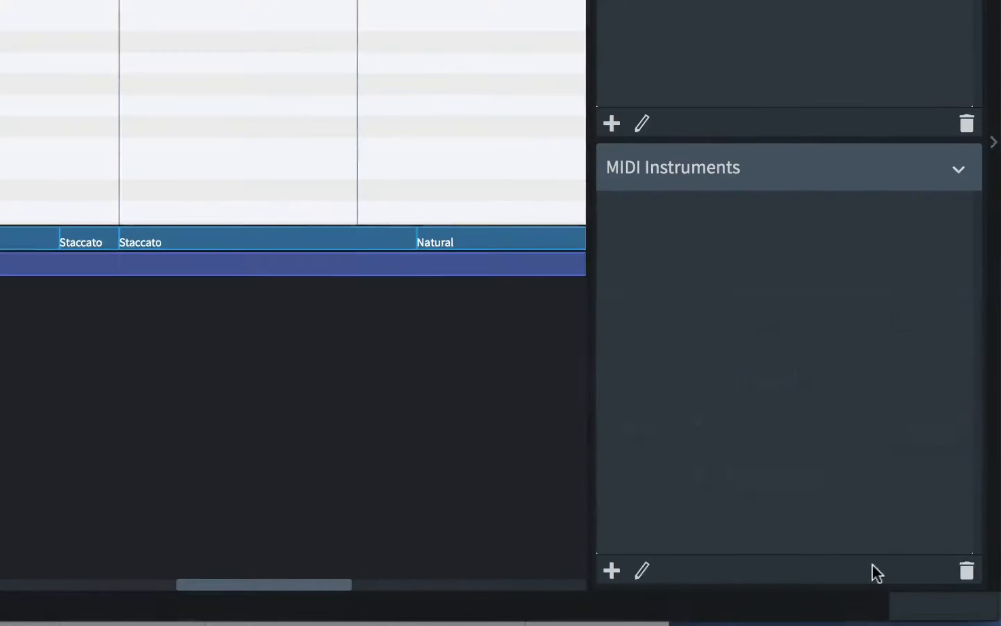
# - Add a new MIDI instrument to the playback setup
pyautogui.click(612, 570)
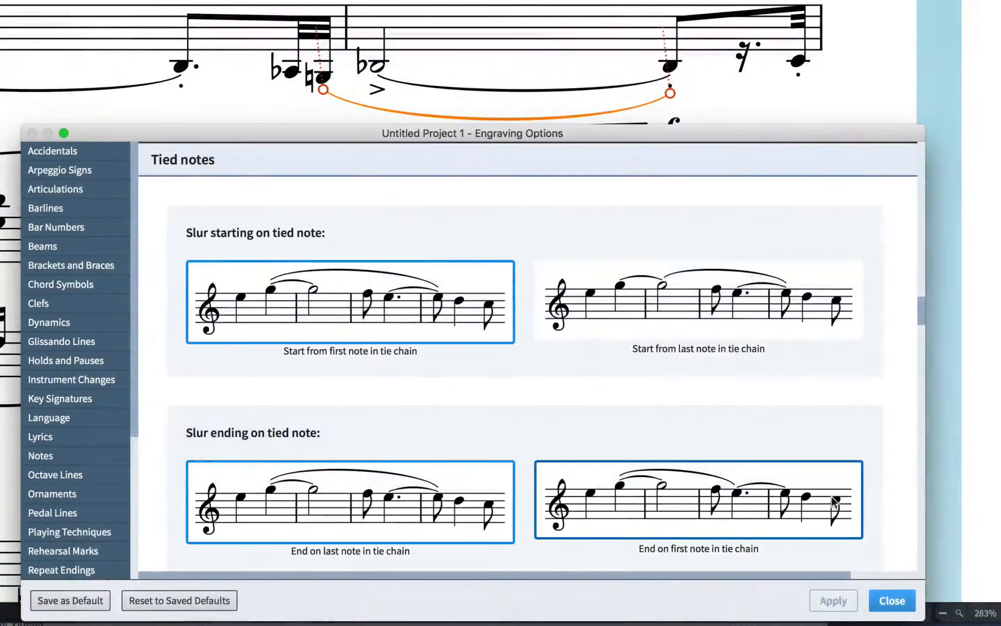
# - Set slurs ending on tied notes to end on the first note in the tie chain and apply the engraving option
pyautogui.click(834, 502)
pyautogui.click(835, 600)
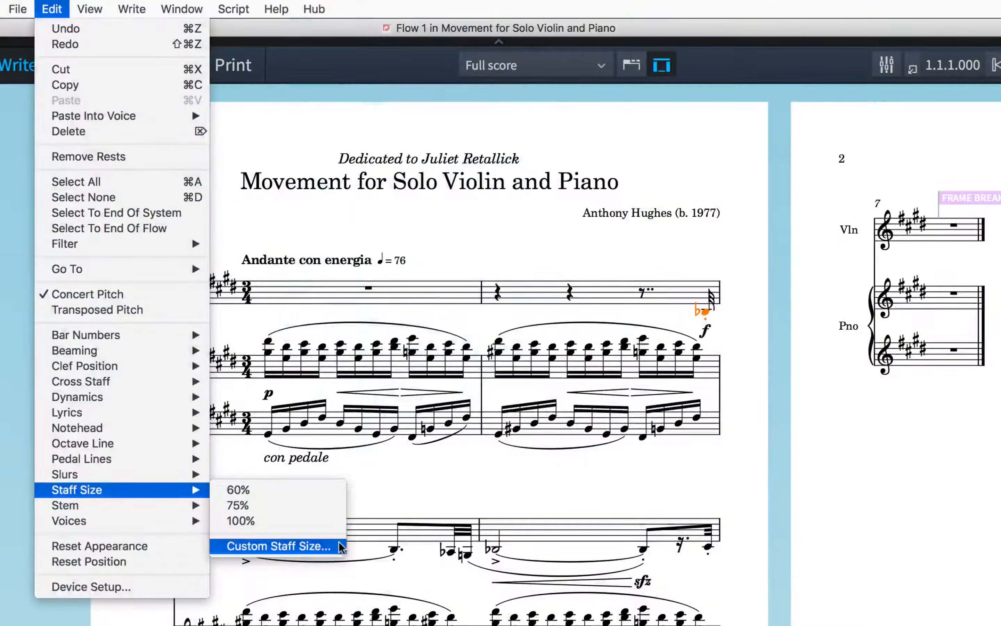
# - Apply a custom staff size at the selected violin note by choosing a different rastral size
pyautogui.click(340, 546)
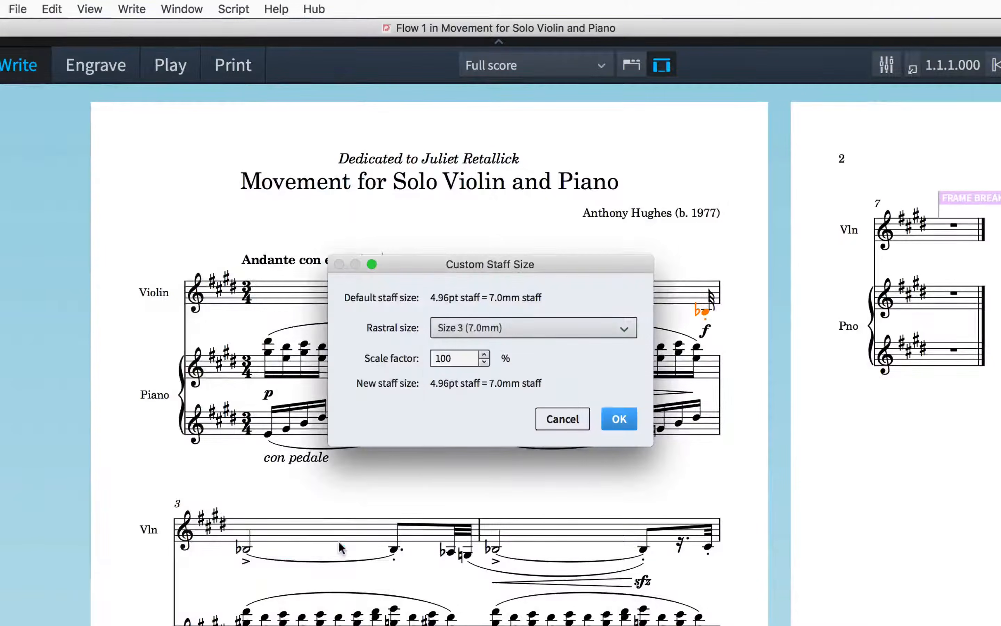
pyautogui.click(501, 328)
pyautogui.click(491, 468)
pyautogui.click(620, 419)
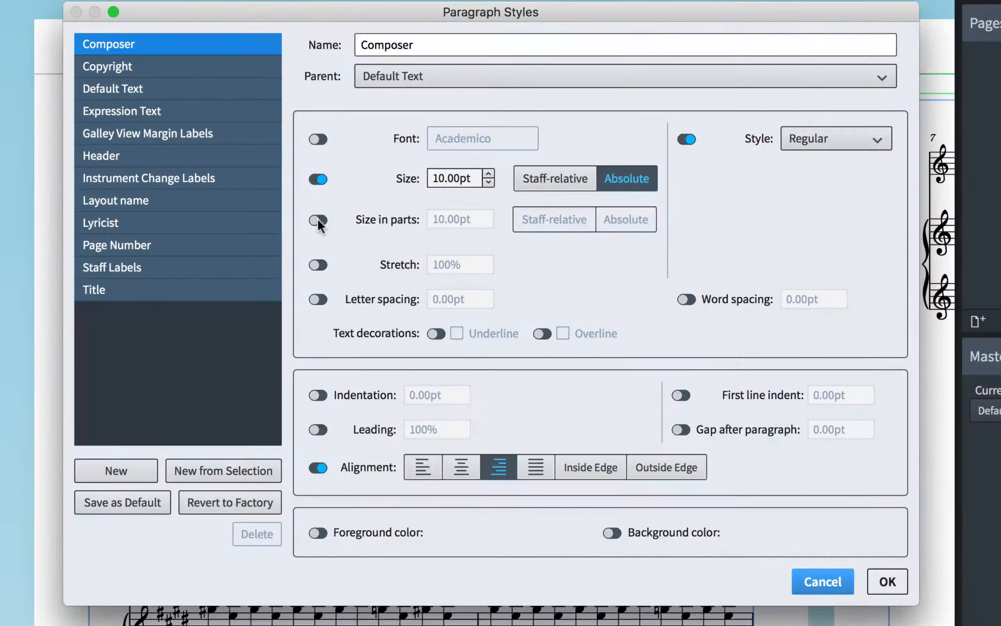
# - Enable a separate absolute size in parts for the Composer paragraph style and increase it above 10 pt
pyautogui.click(318, 219)
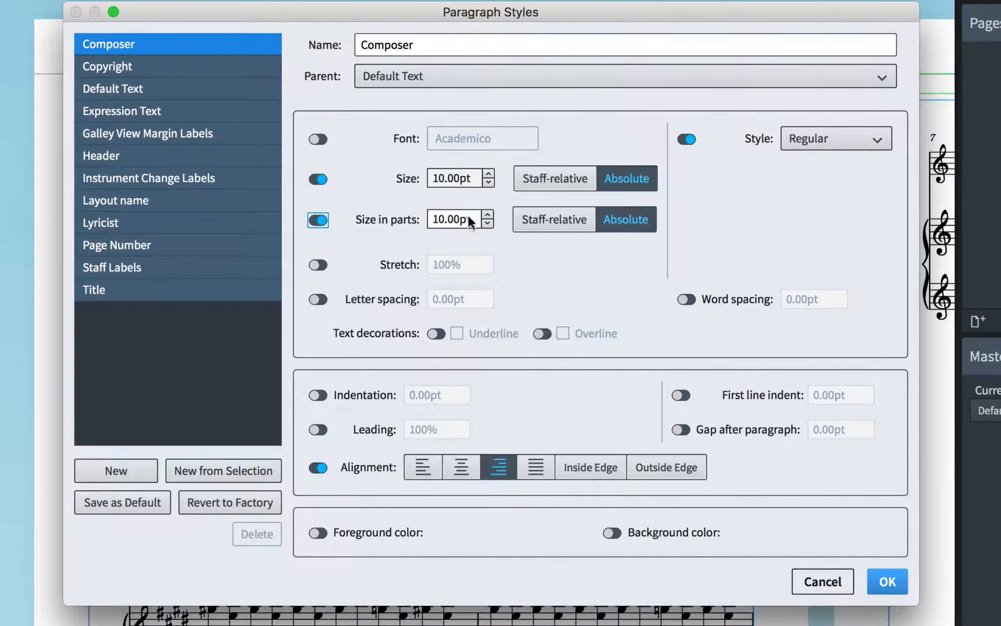
pyautogui.click(488, 214)
pyautogui.click(487, 213)
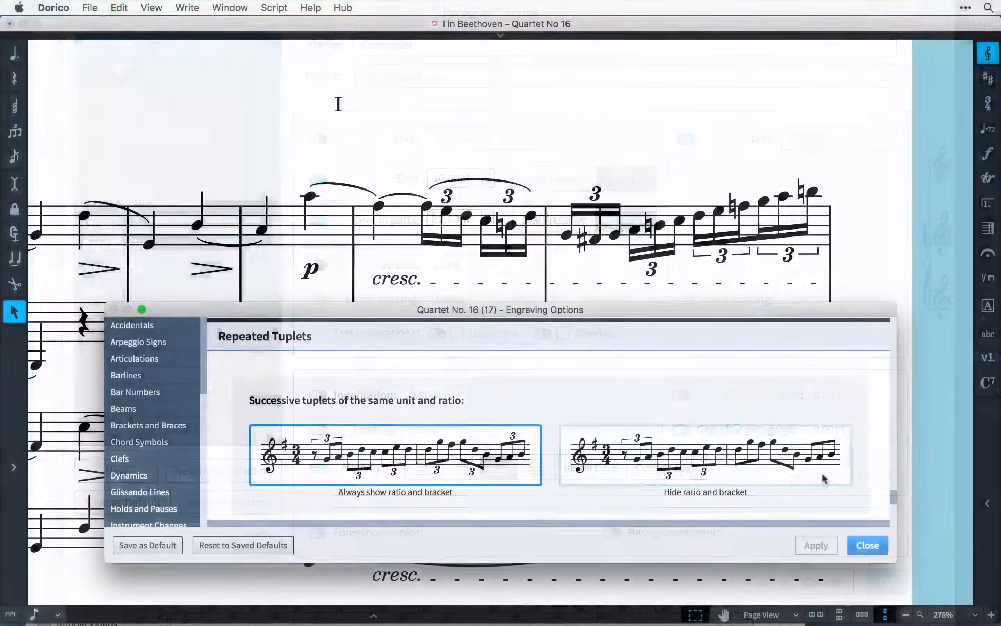
# - Hide the ratio and bracket for successive tuplets of the same unit and ratio, and apply the engraving option
pyautogui.click(821, 456)
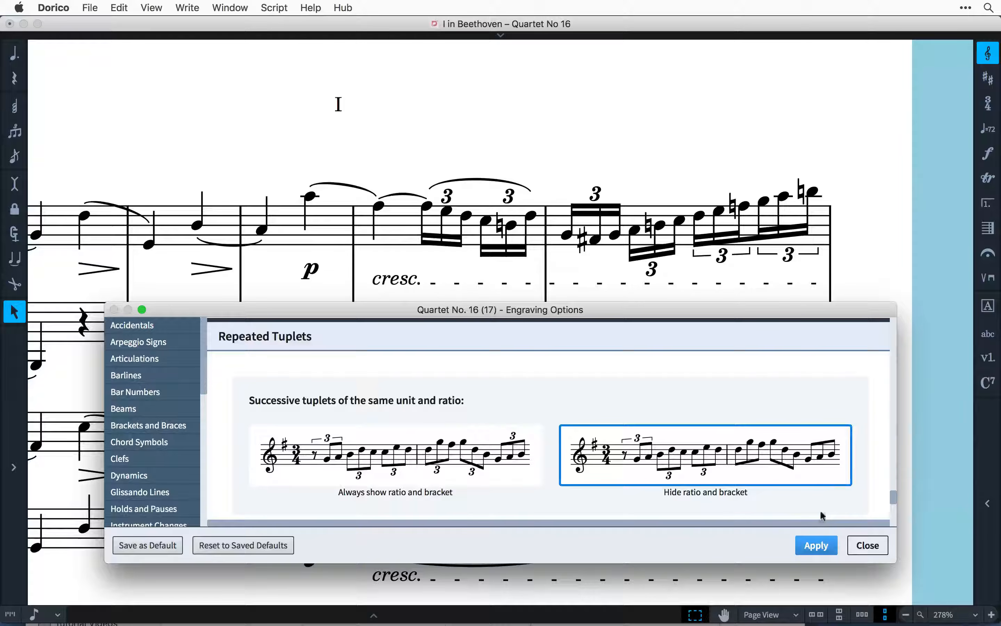
pyautogui.click(817, 545)
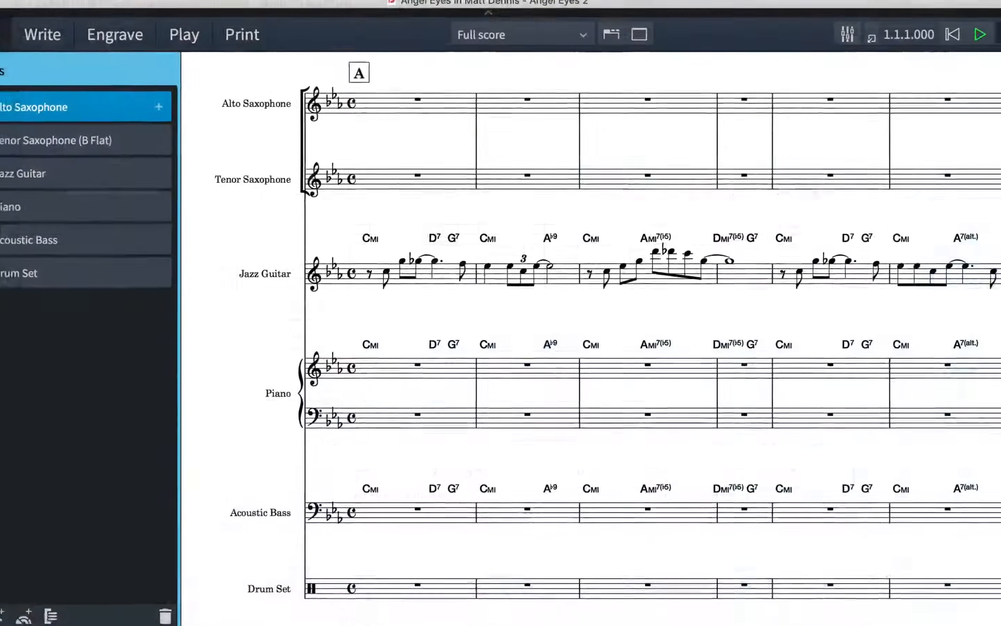